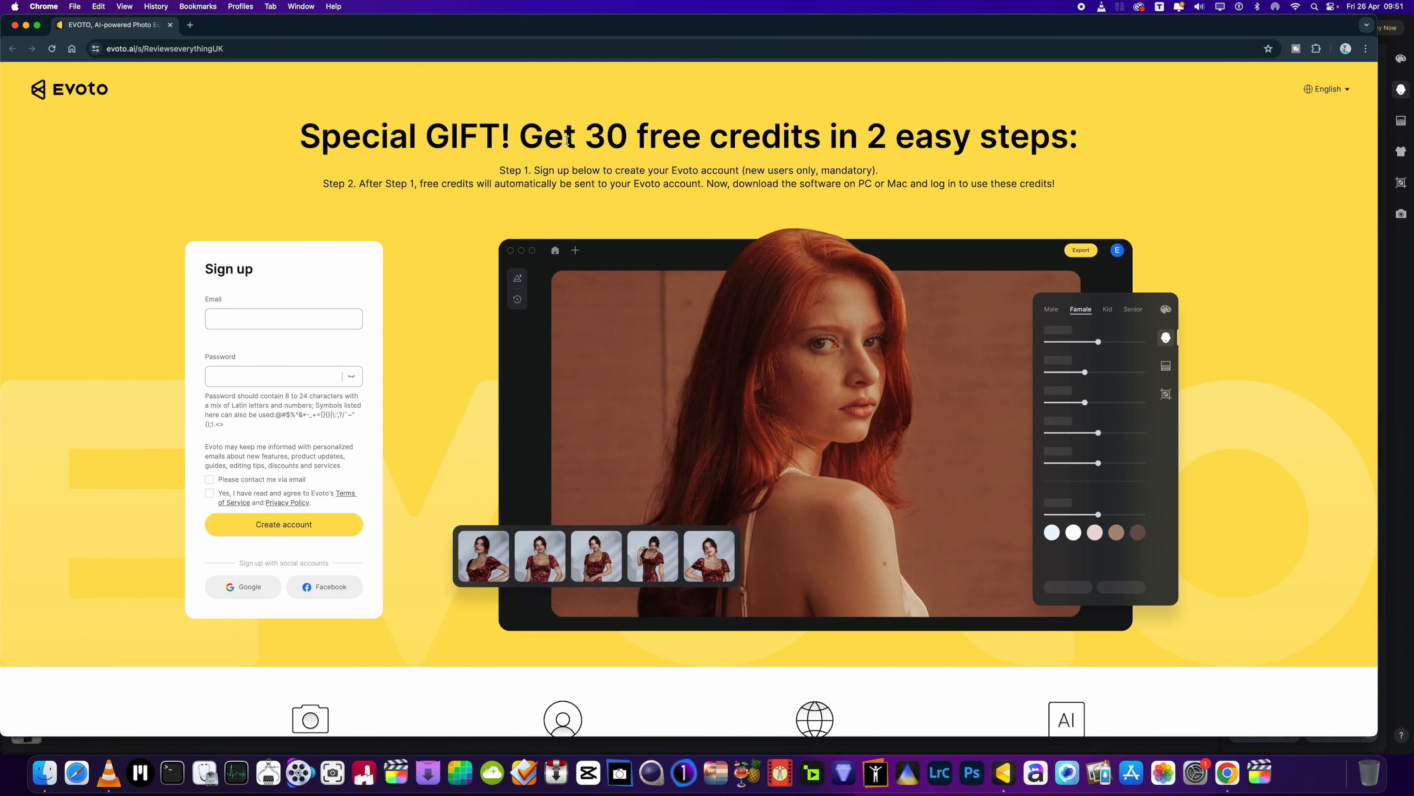
Review the free-credits offer on the sign-up page, highlighting the 30 free credits and the new-users-only condition.
left_click_drag(584, 141, 918, 146)
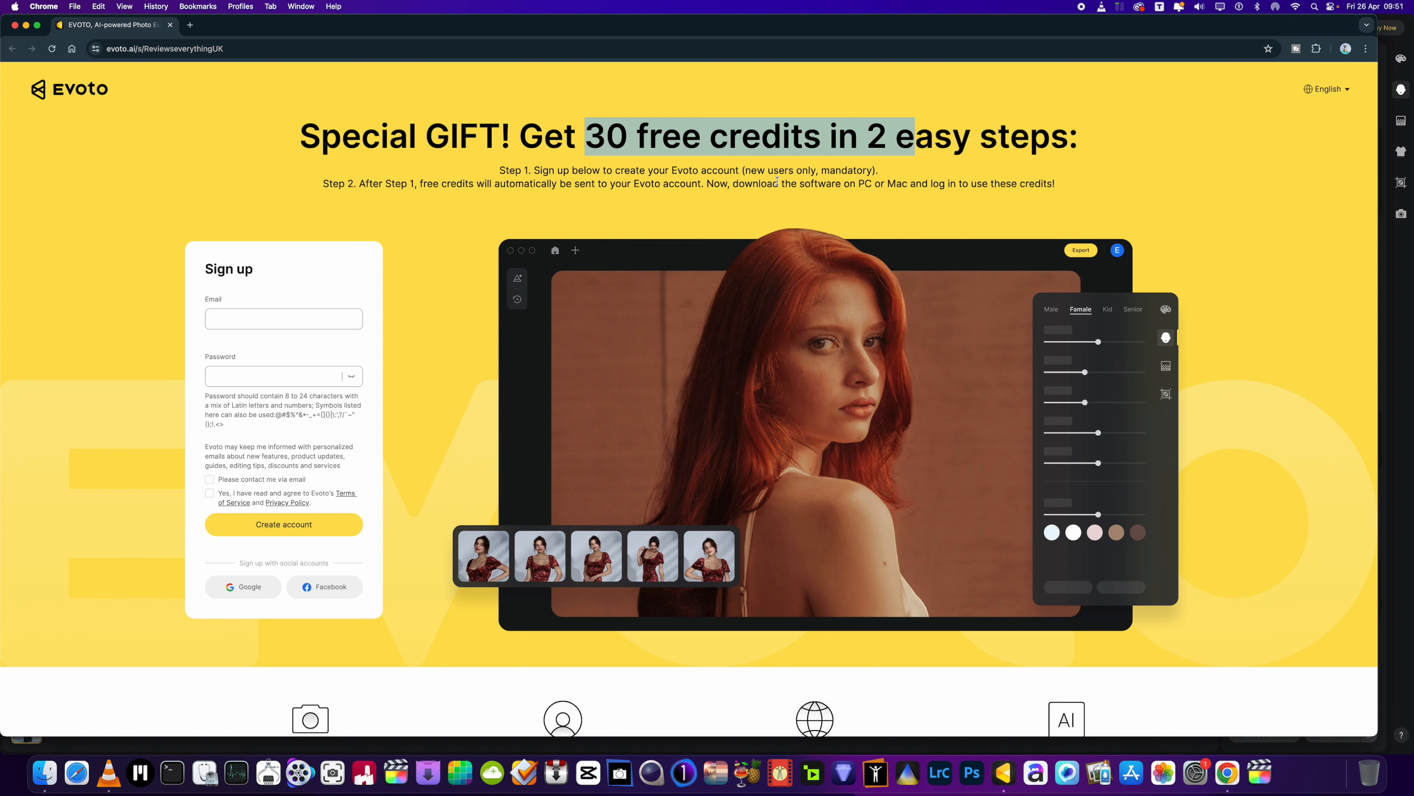
left_click_drag(749, 173, 879, 173)
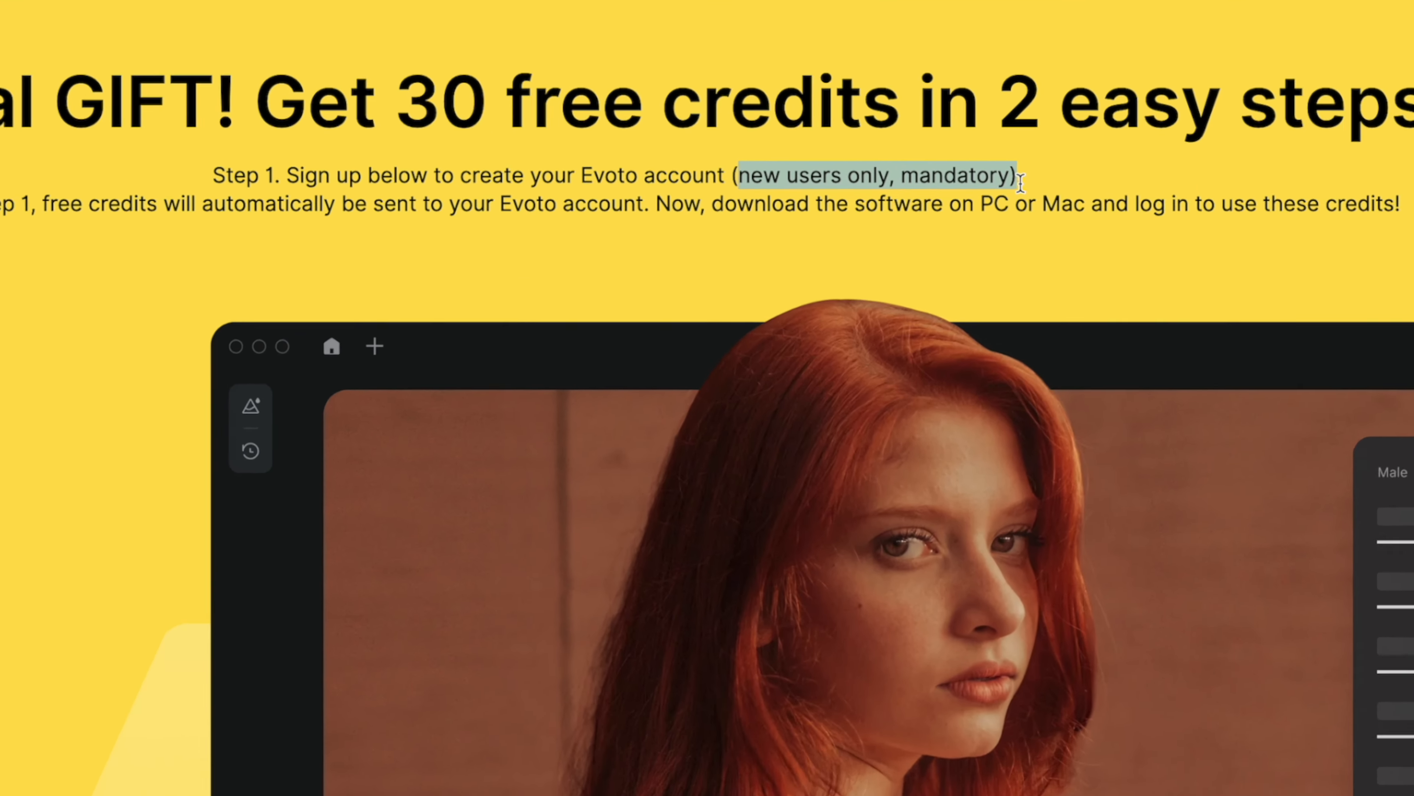
left_click_drag(1021, 181, 983, 181)
left_click(740, 231)
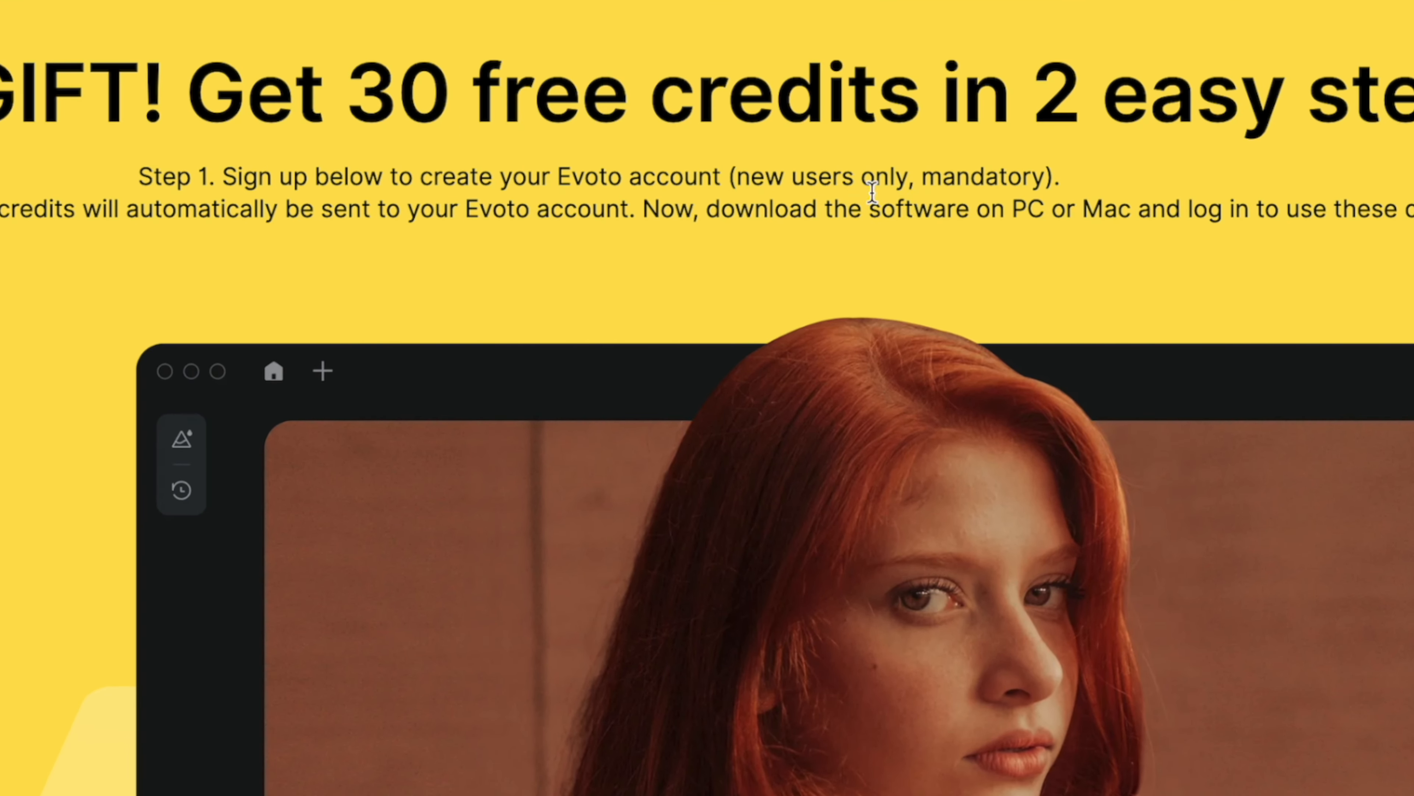
left_click_drag(735, 177, 1044, 182)
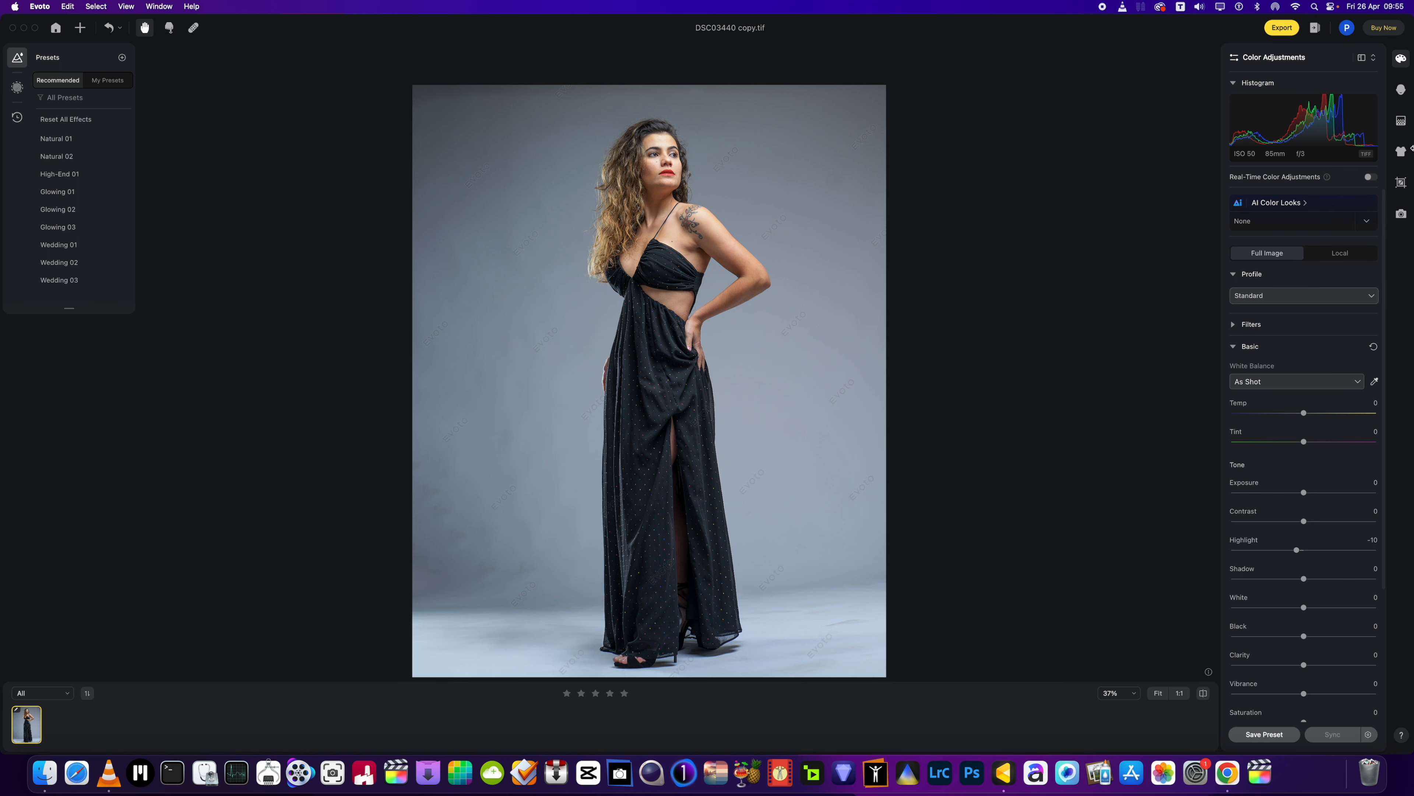
Set the full image's Tint to 13 and Highlight to -23 in the color adjustments.
left_click(1401, 59)
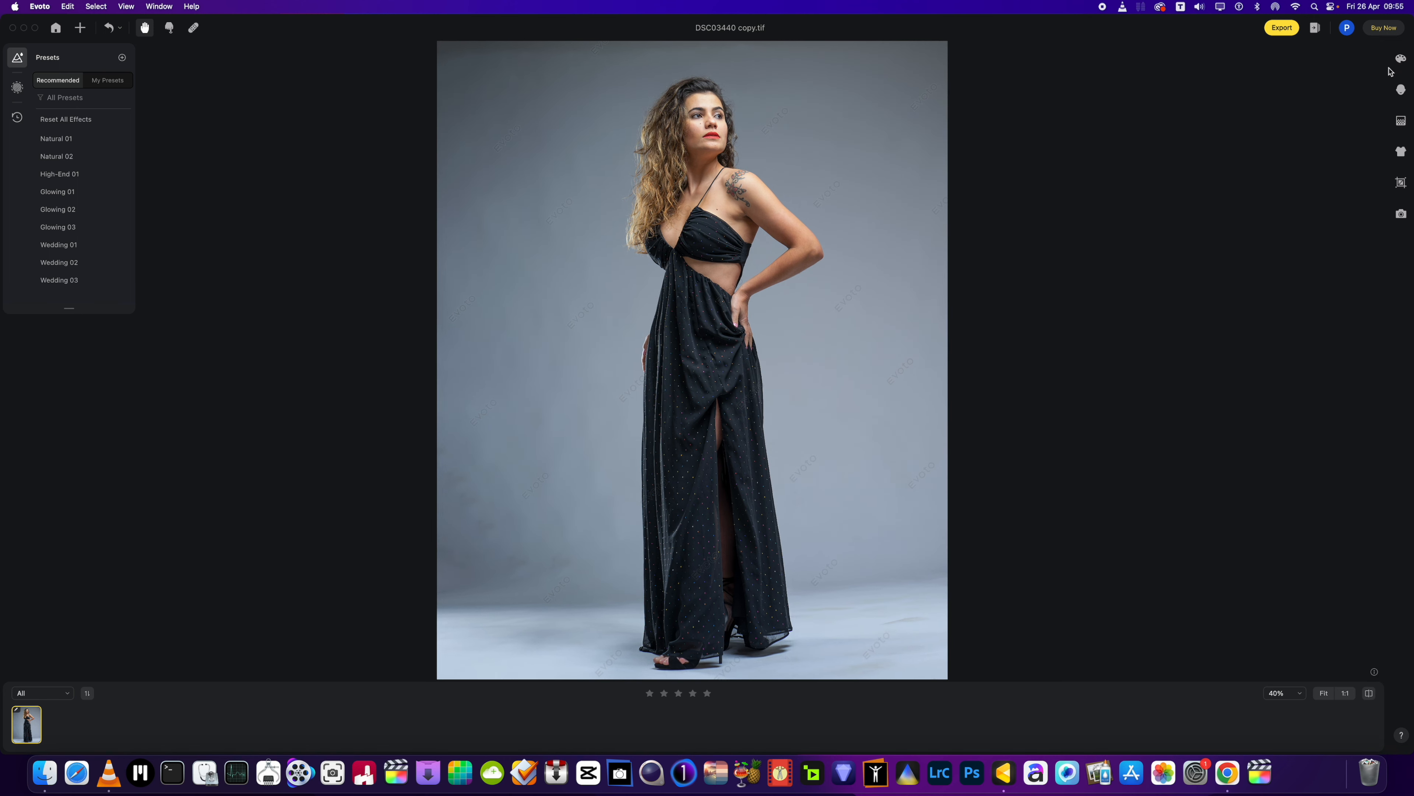
left_click(1401, 59)
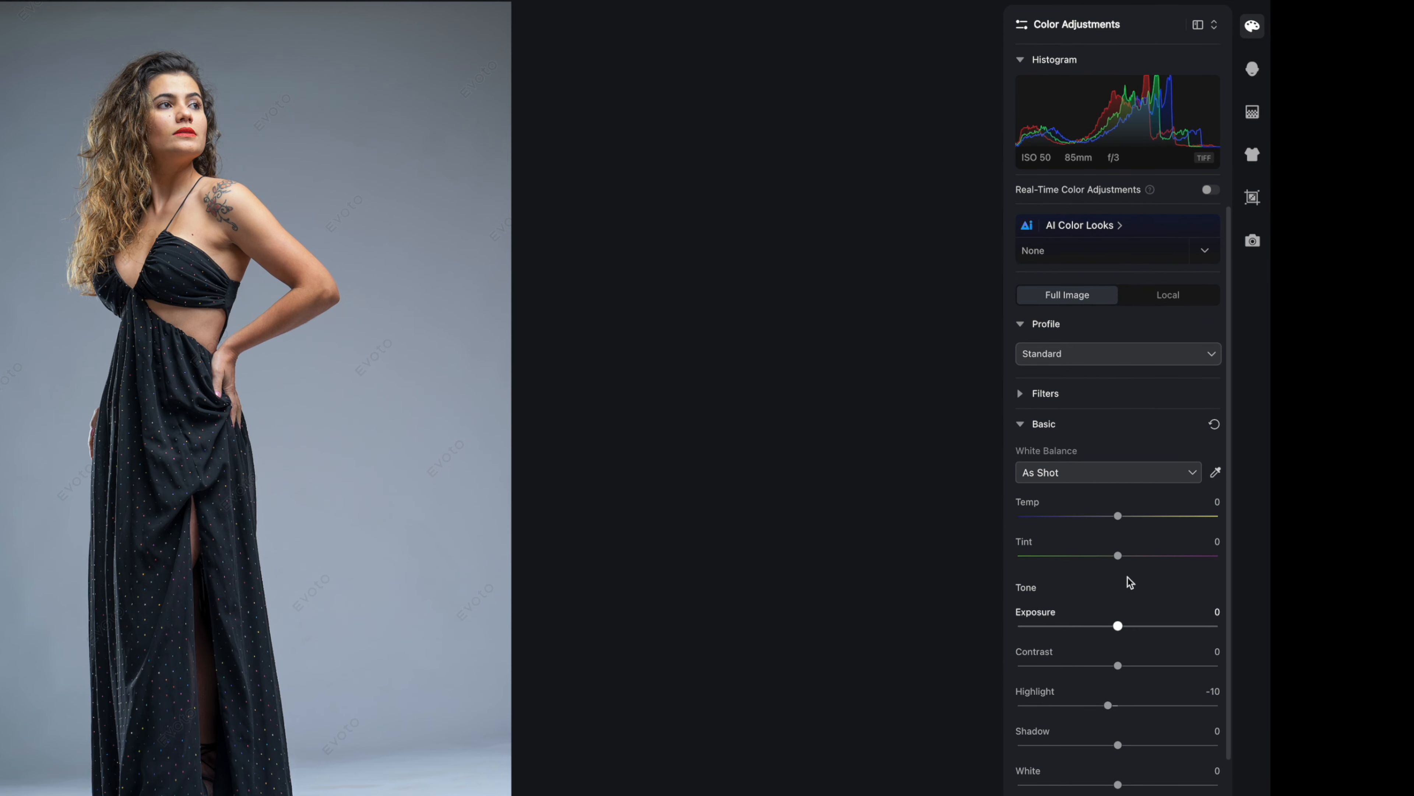
left_click_drag(1122, 557, 1131, 560)
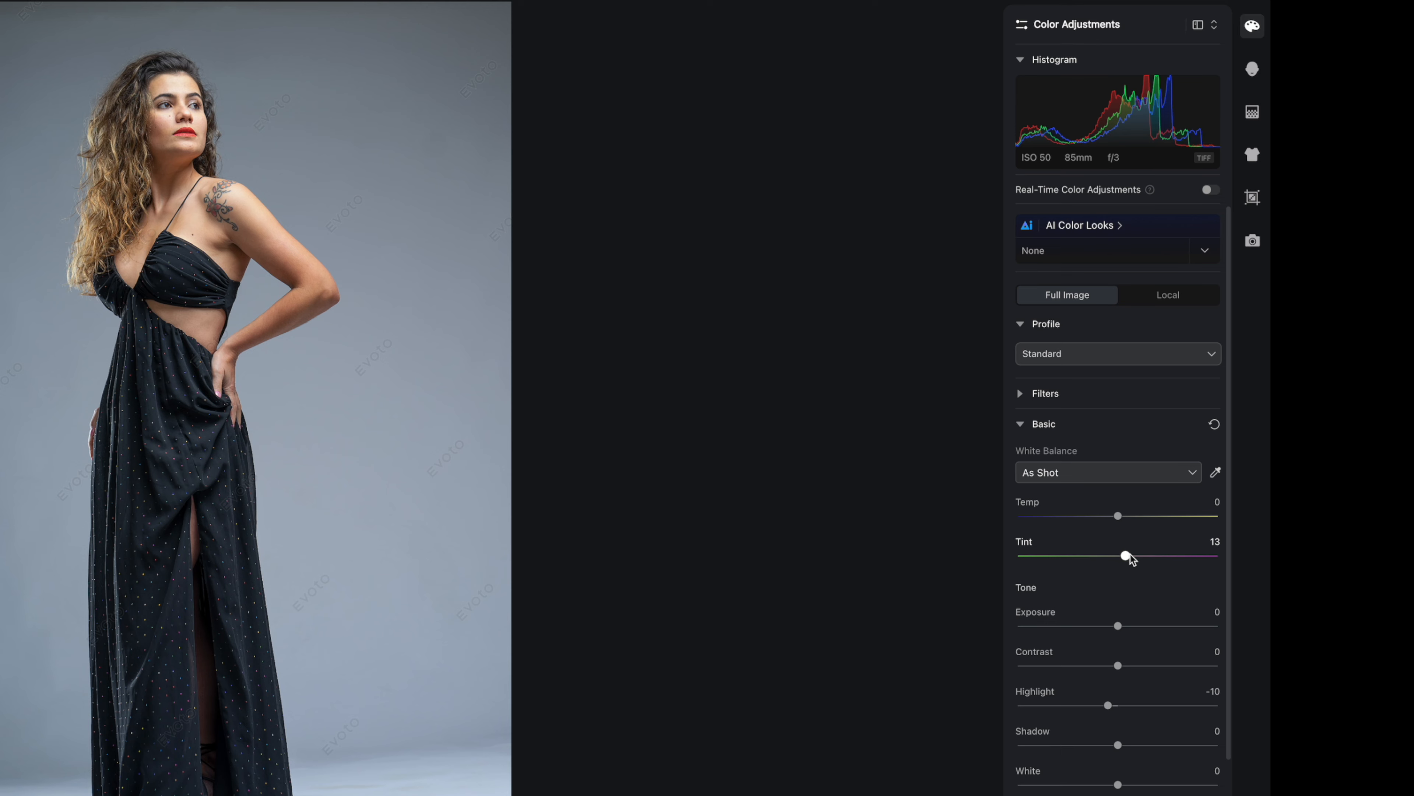
left_click_drag(1109, 705, 1096, 708)
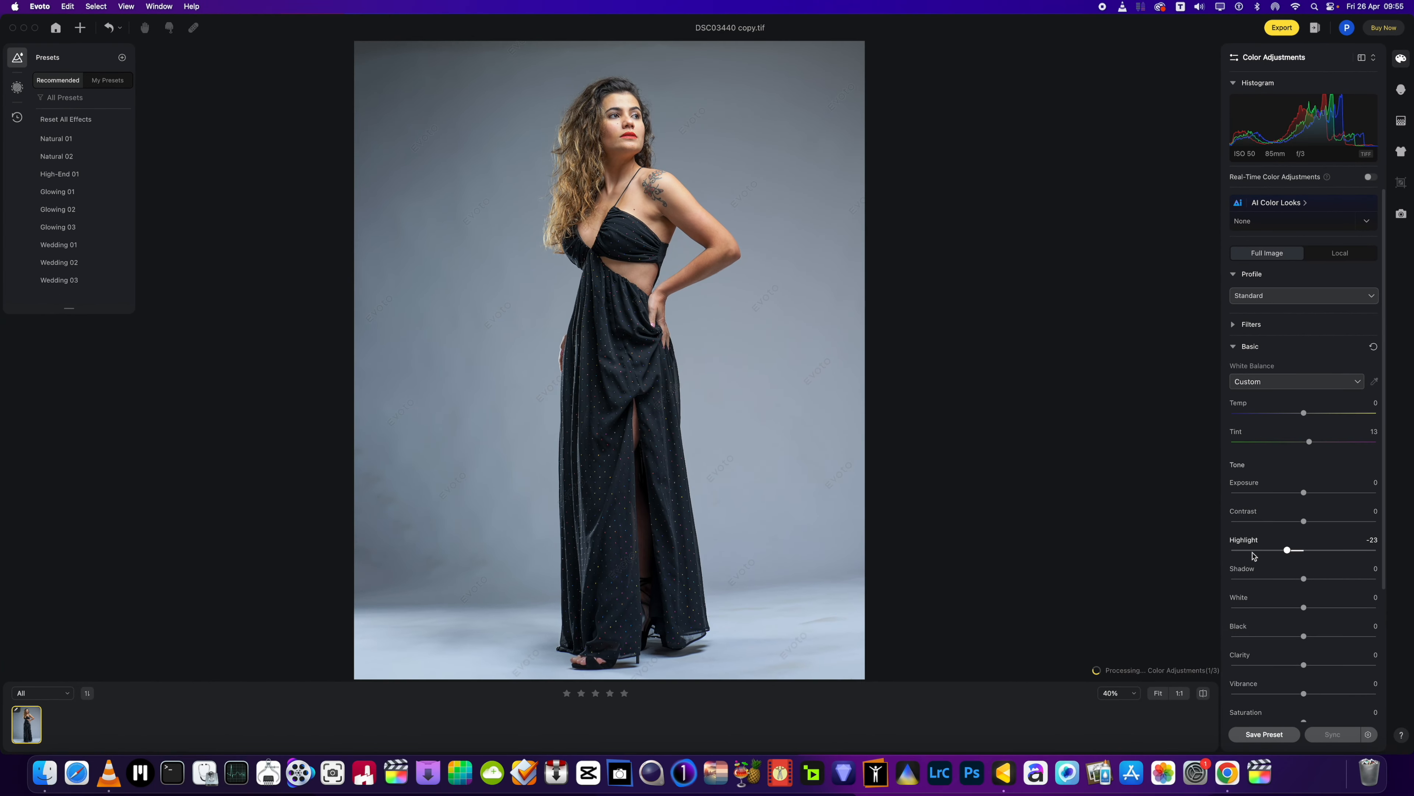
Cool only the background with a local color adjustment, setting its Temp to -36.
left_click(1340, 255)
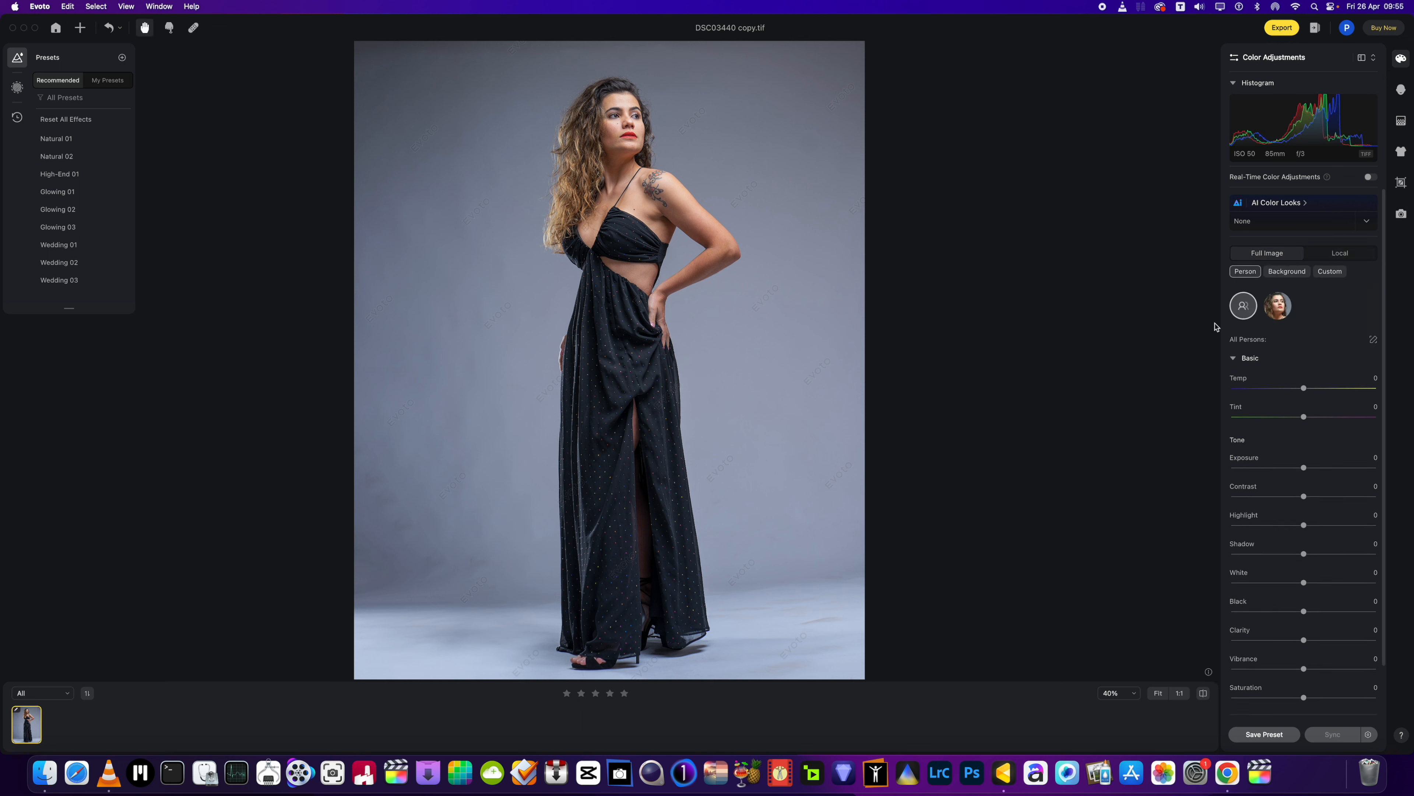
left_click(1285, 271)
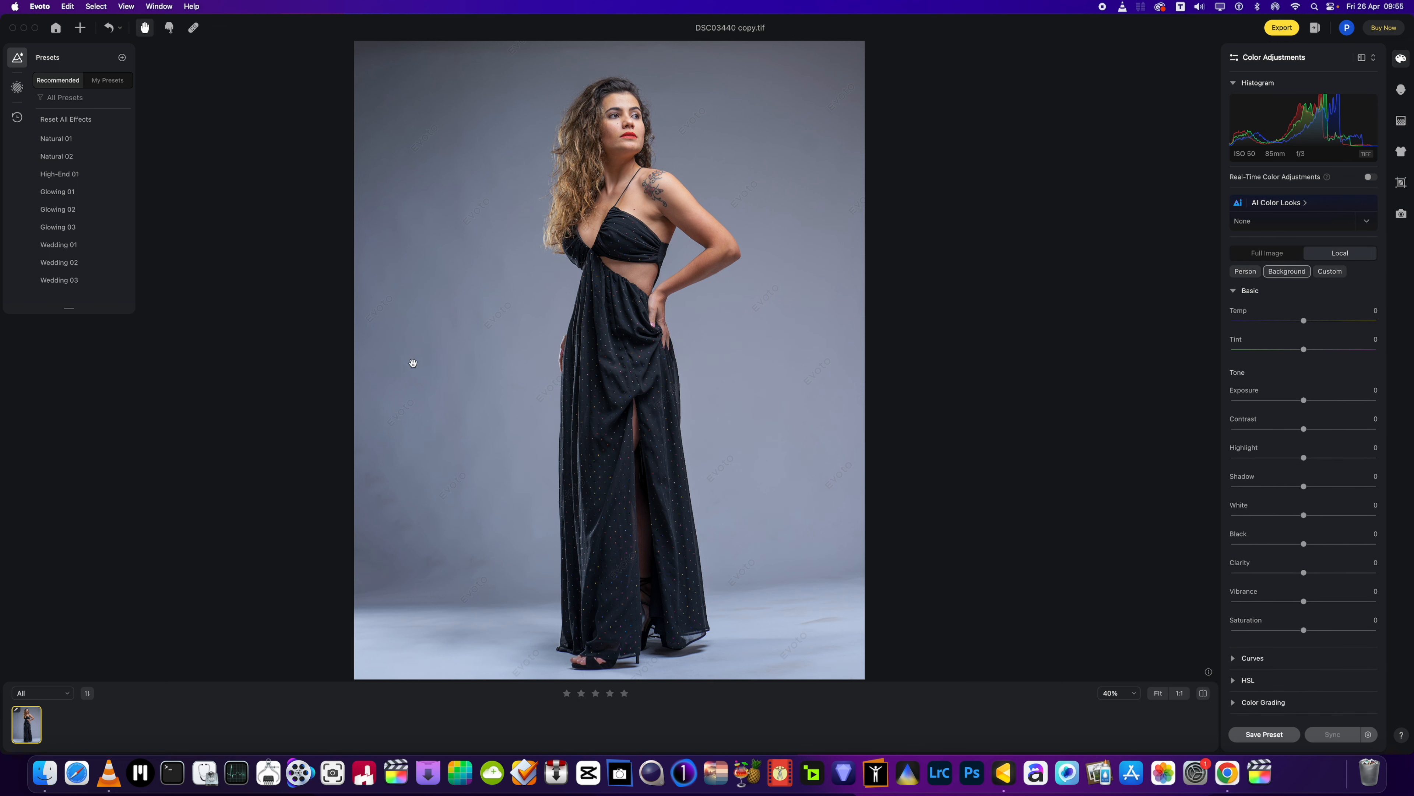
left_click_drag(1304, 321, 1285, 406)
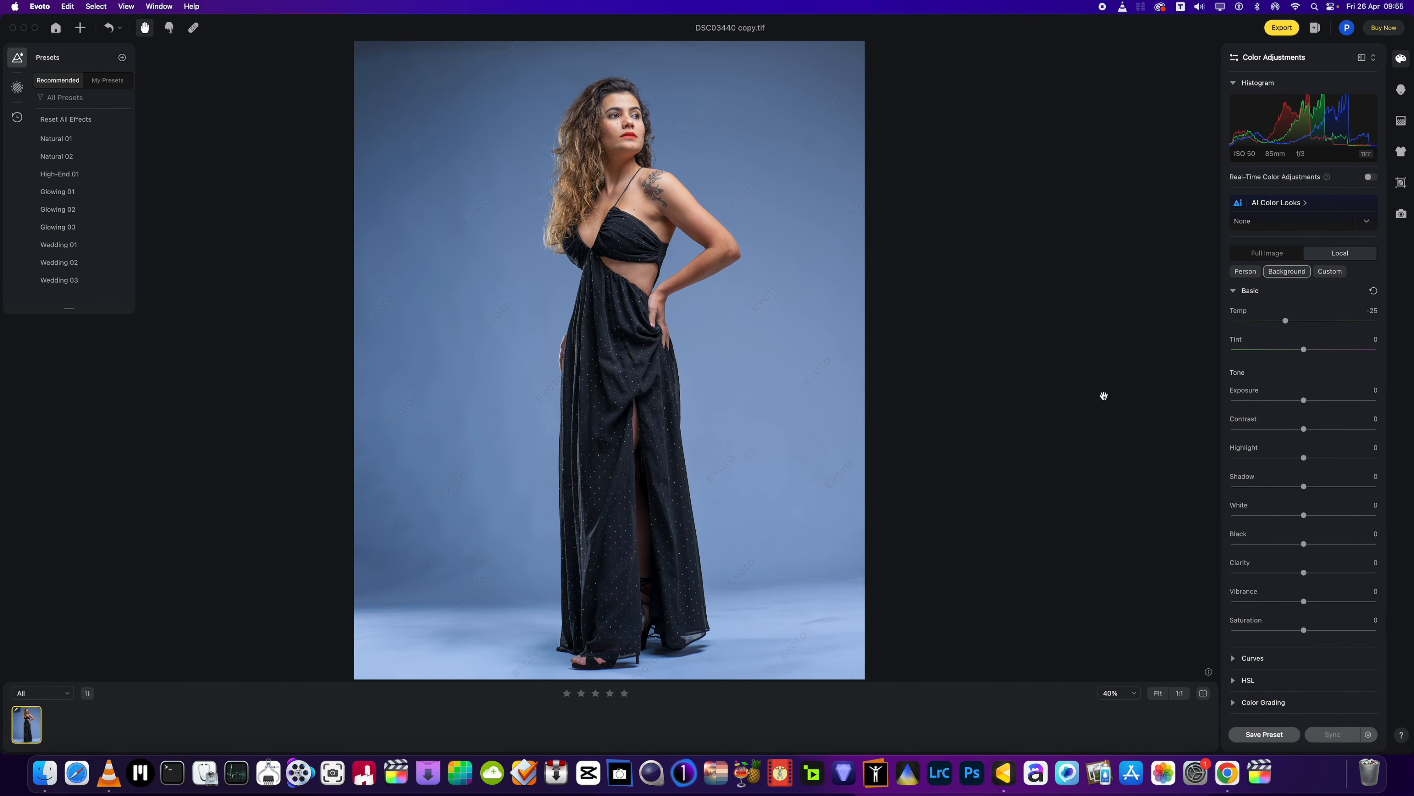
left_click_drag(1288, 321, 1280, 323)
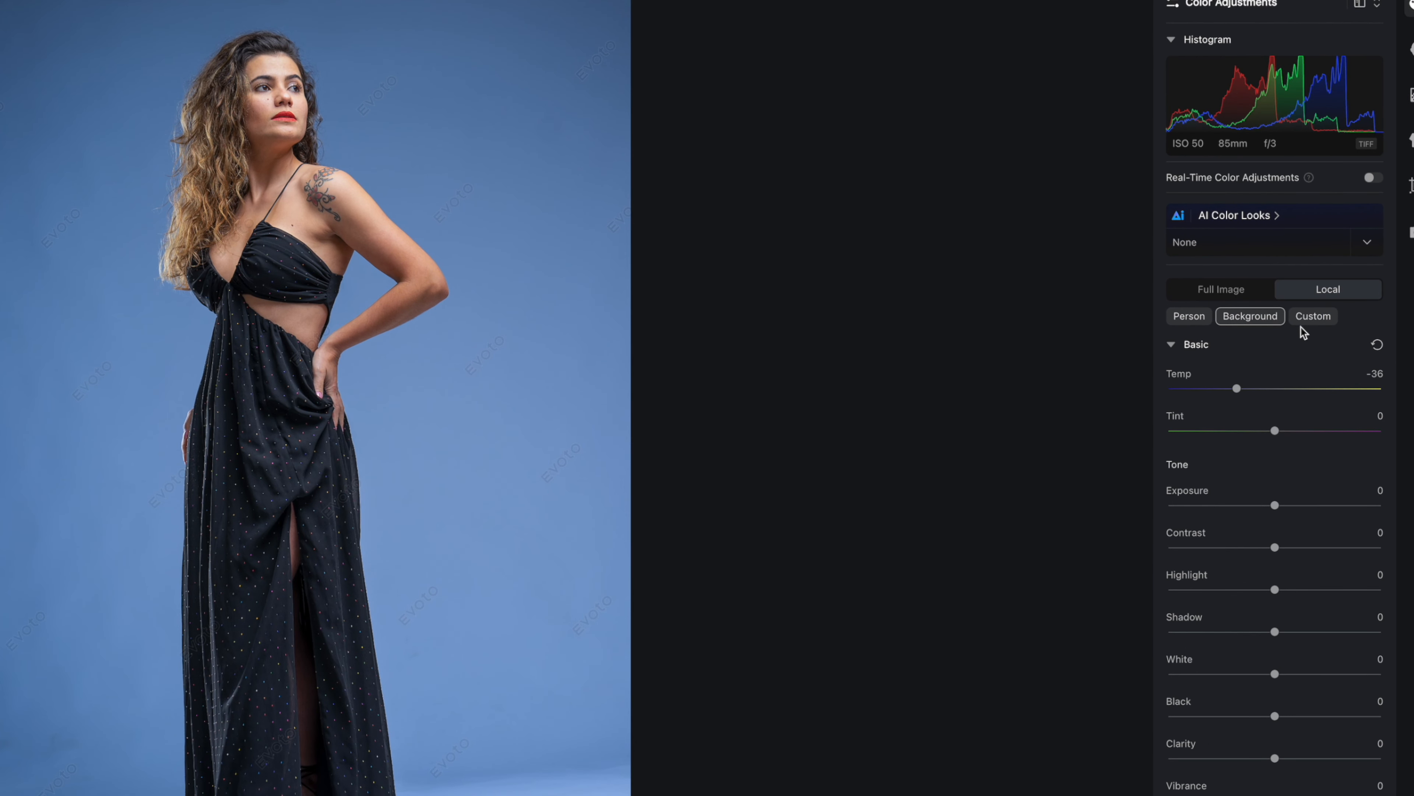
Adjust only the person locally, setting Tint to 15 and Highlight to -14.
left_click(1196, 318)
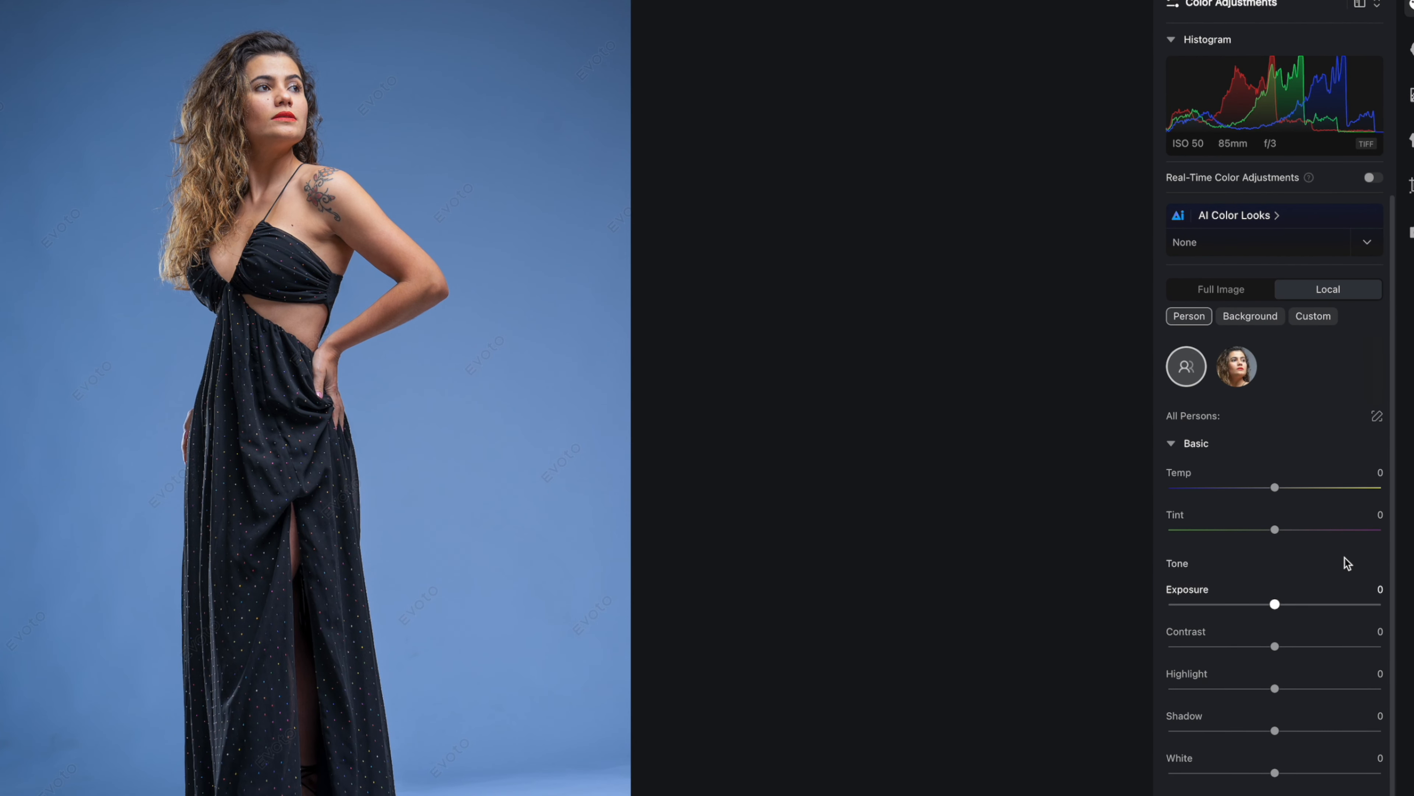
left_click_drag(1275, 529, 1290, 531)
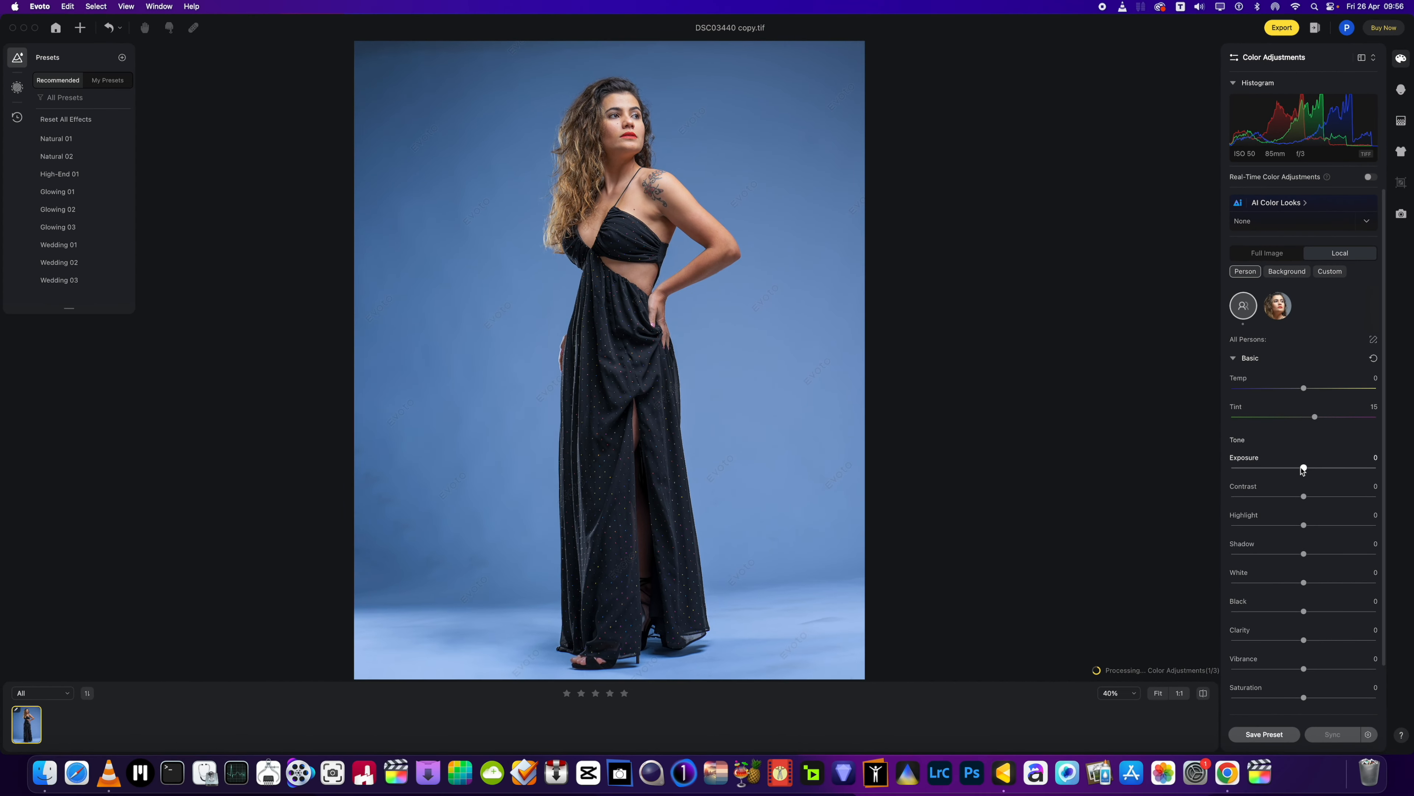
left_click_drag(1304, 525, 1296, 527)
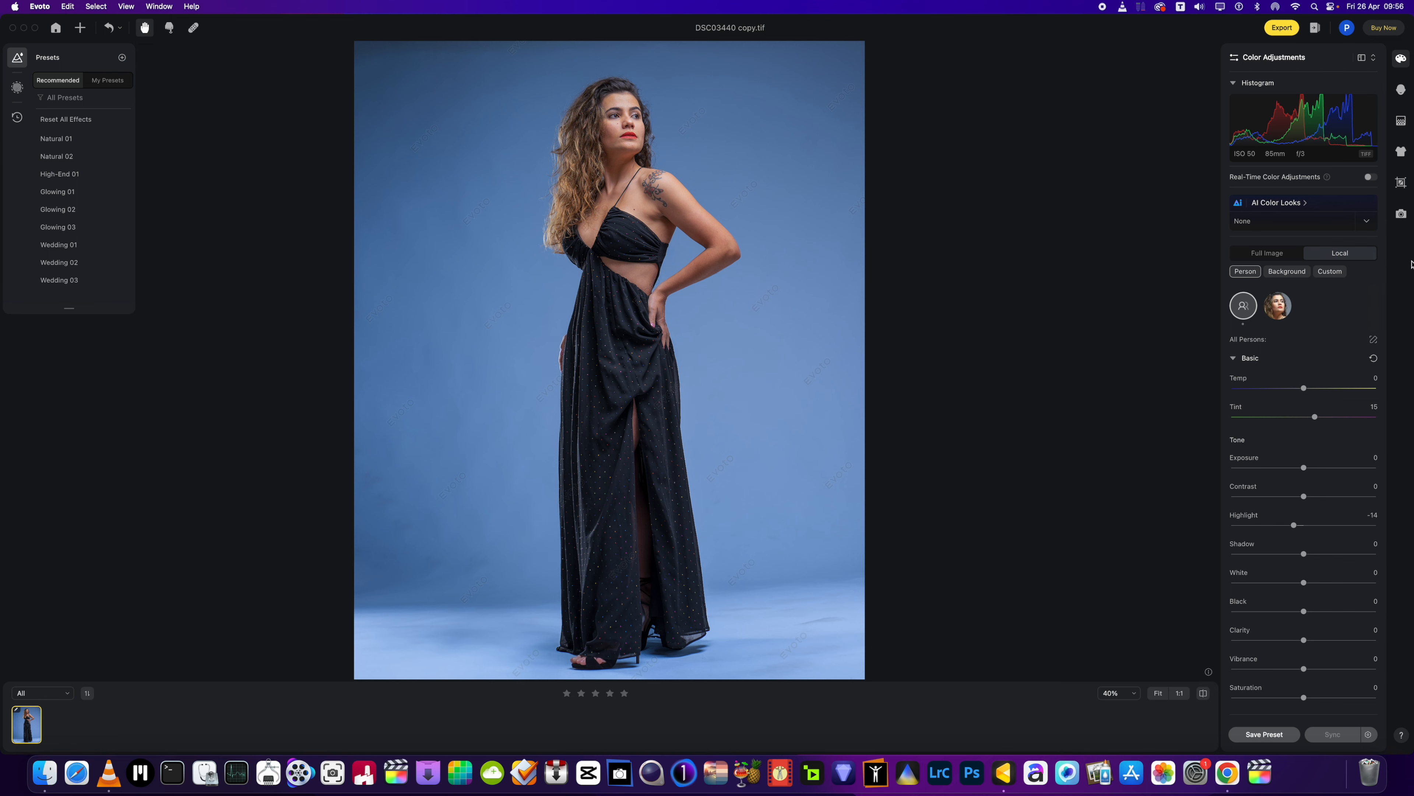
Enable Clean Solid Backdrop and Color Banding Removal for the background and set Background Enhancement to 40.
left_click(1402, 120)
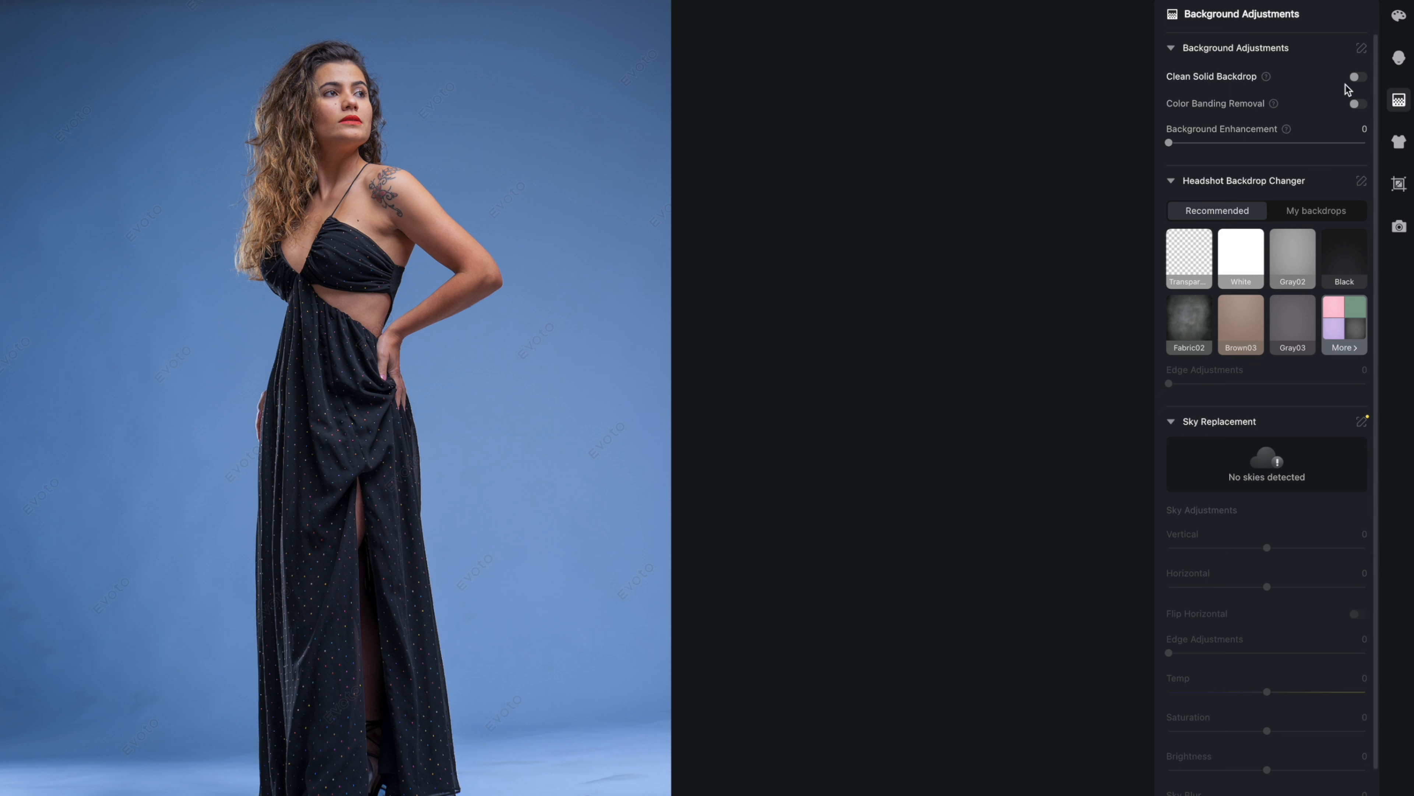
left_click(1362, 80)
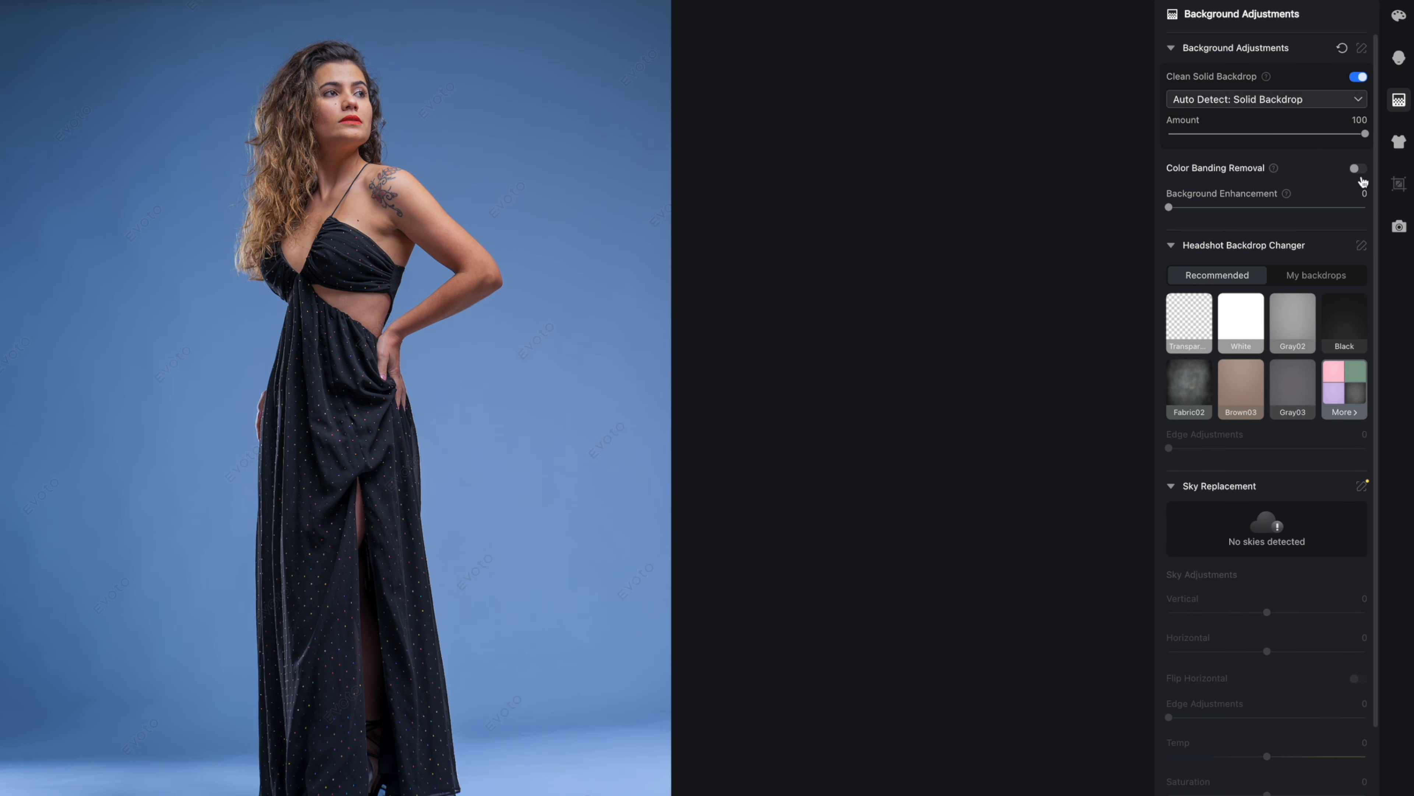
left_click(1359, 168)
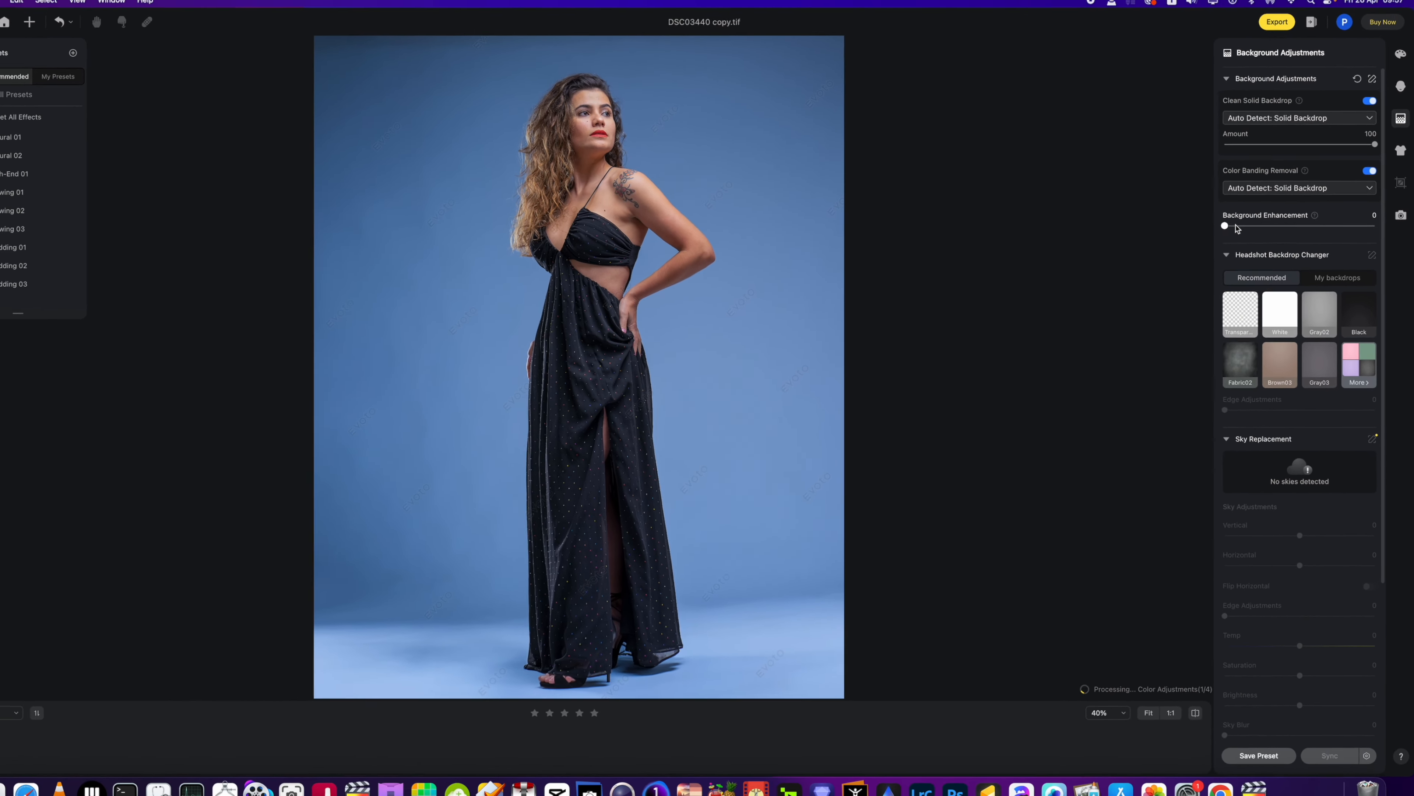
left_click_drag(1236, 228, 1288, 229)
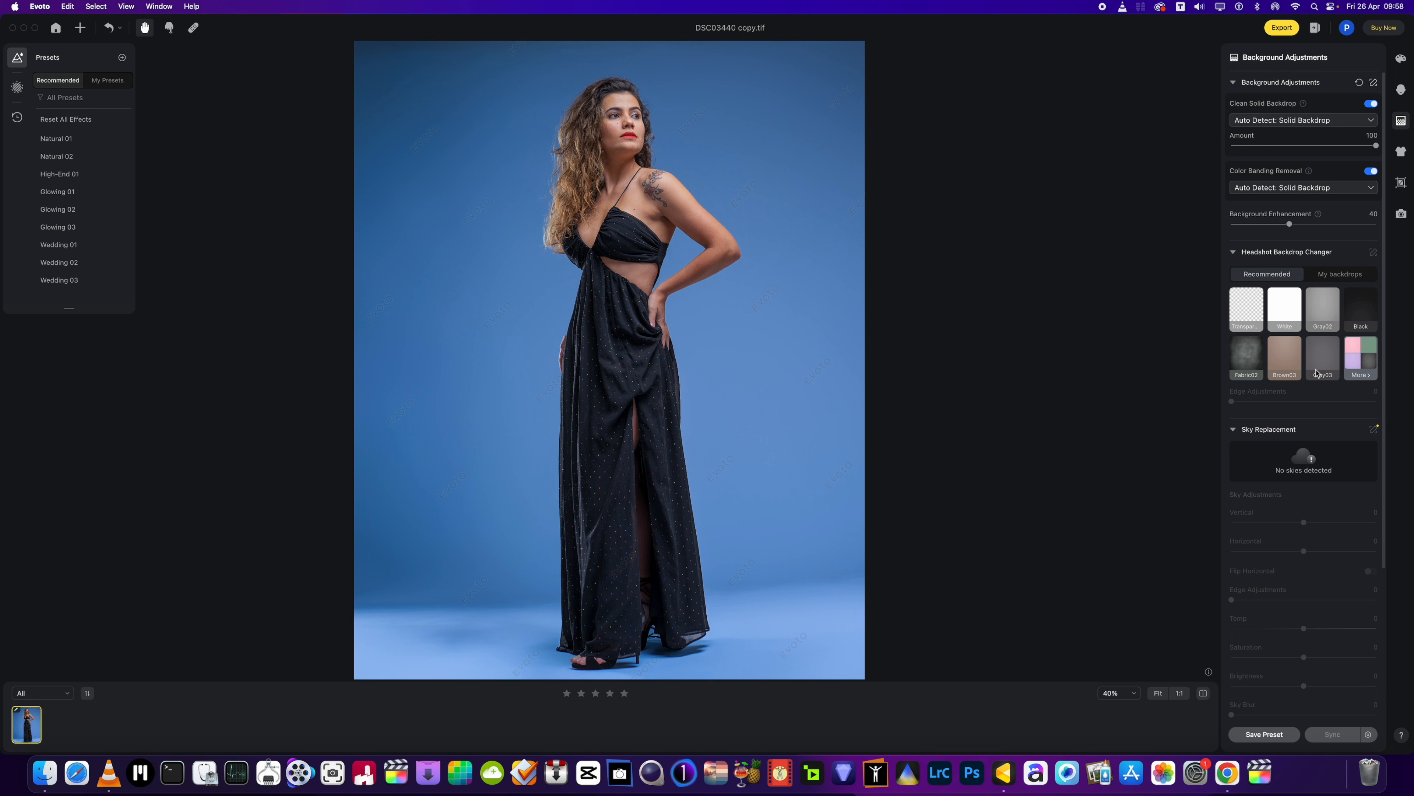
Try the Blue05, Blue06 and Blue03 replacement backdrops and reset the photo to its own background.
left_click(1362, 376)
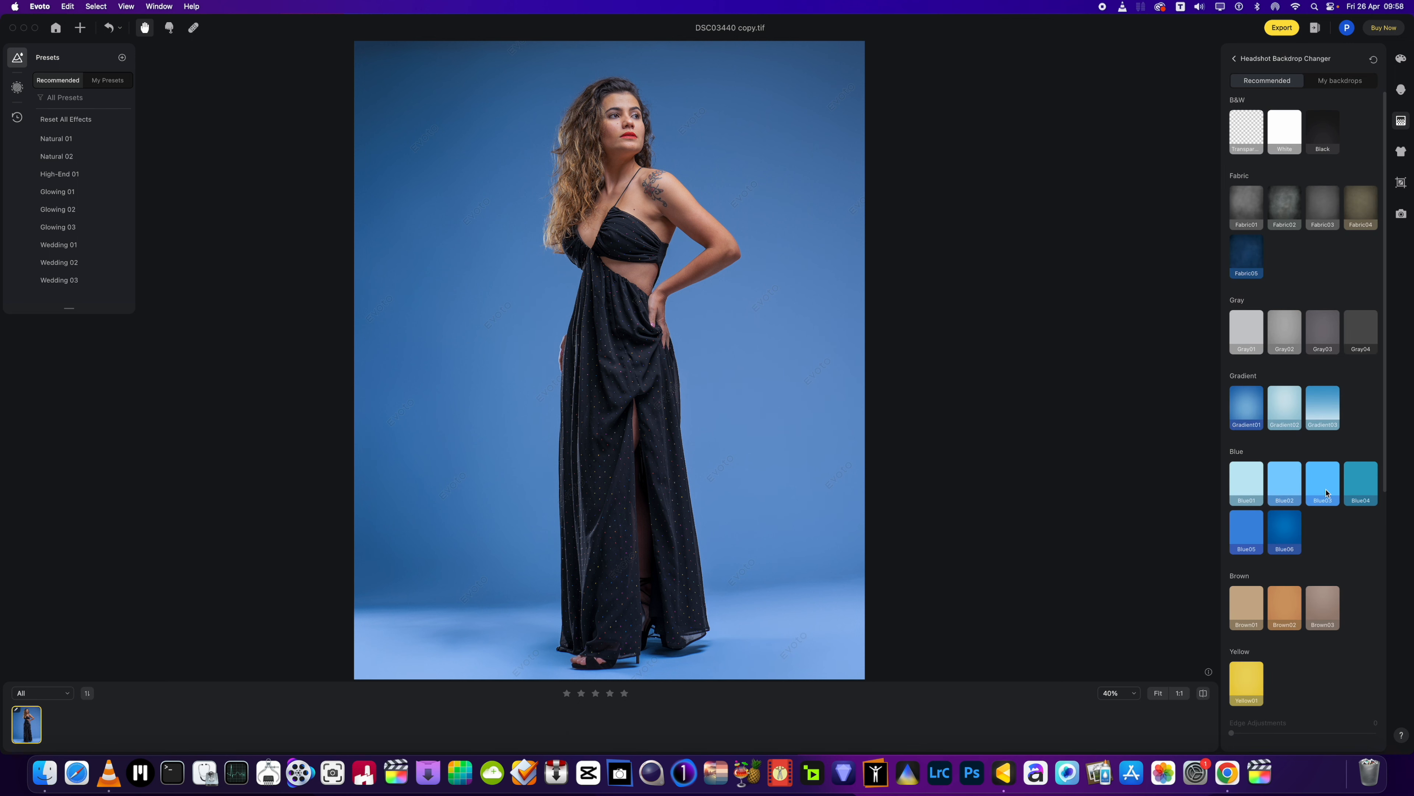
left_click(1246, 539)
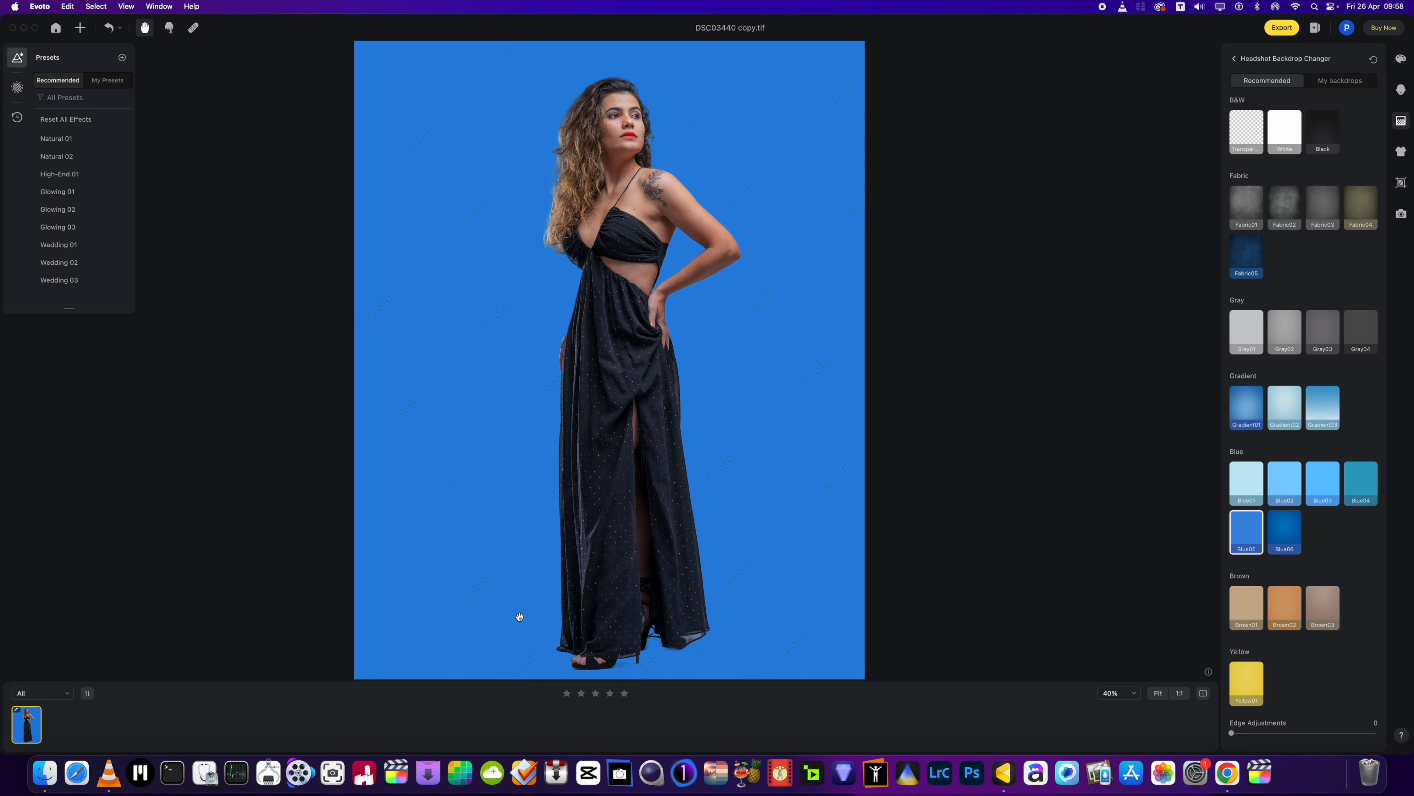
left_click(1286, 542)
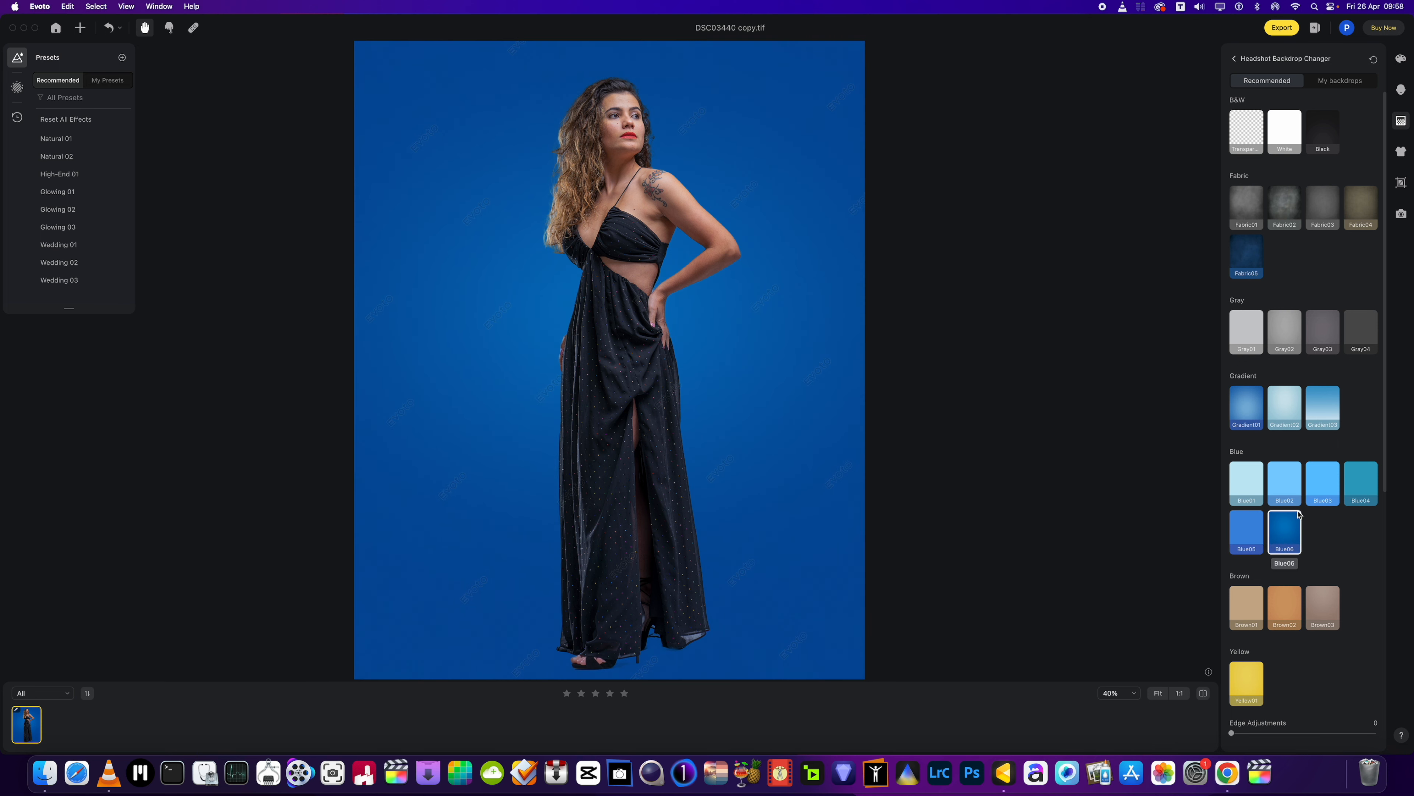
left_click(1321, 489)
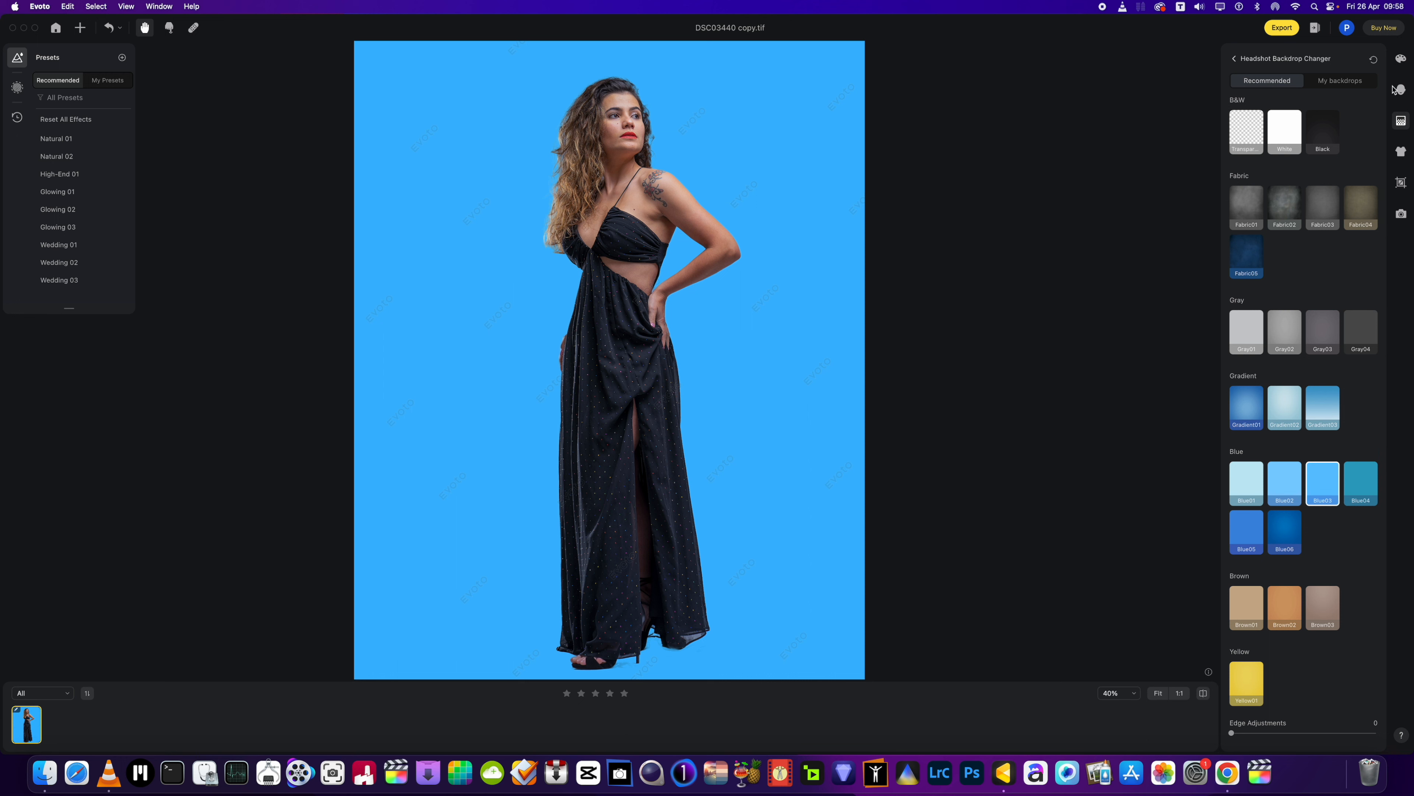
left_click(1374, 60)
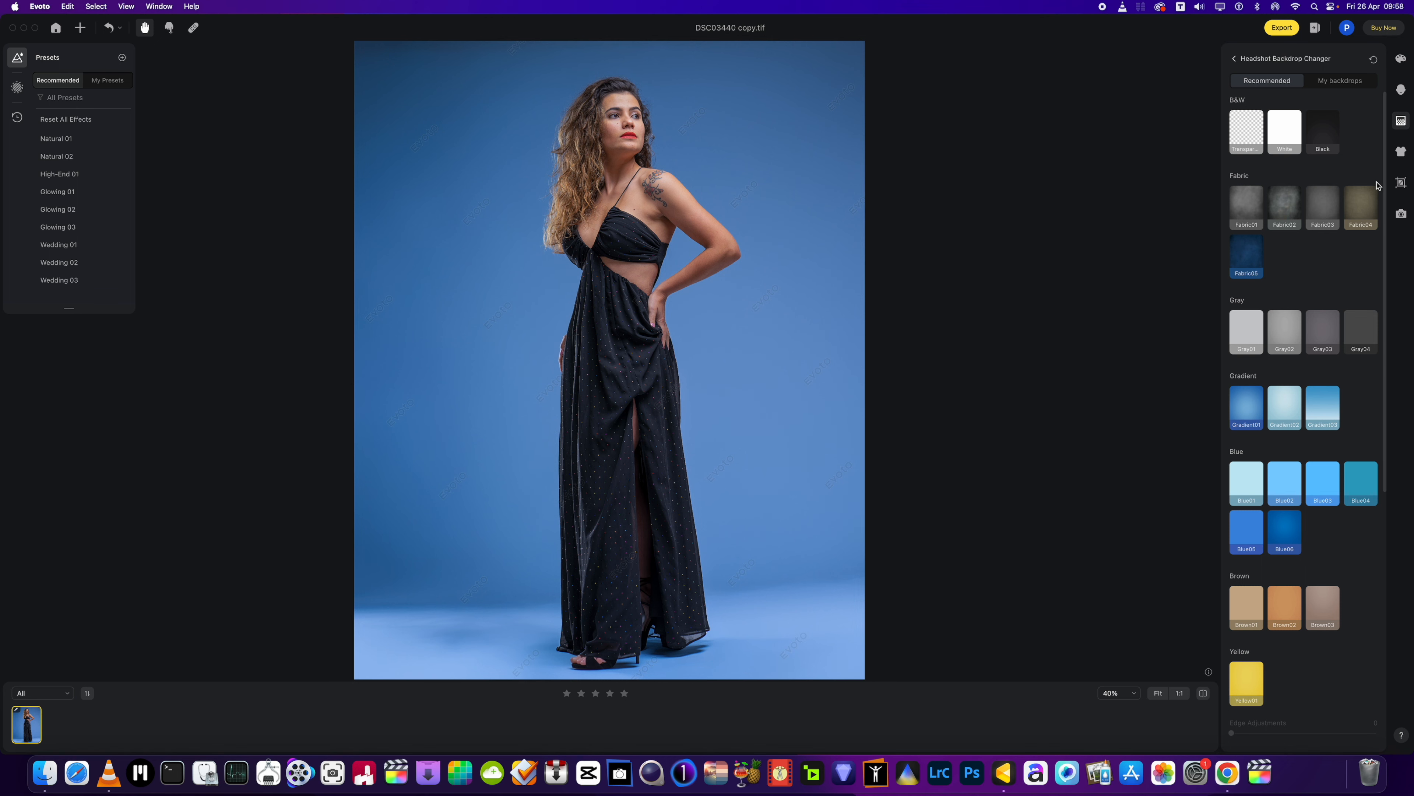
Inspect the woman's face up close and set Freckle & Acne removal to 35 in the portrait retouching.
scroll(592, 135, "up", 5)
left_click_drag(684, 209, 676, 236)
scroll(677, 236, "down", 5)
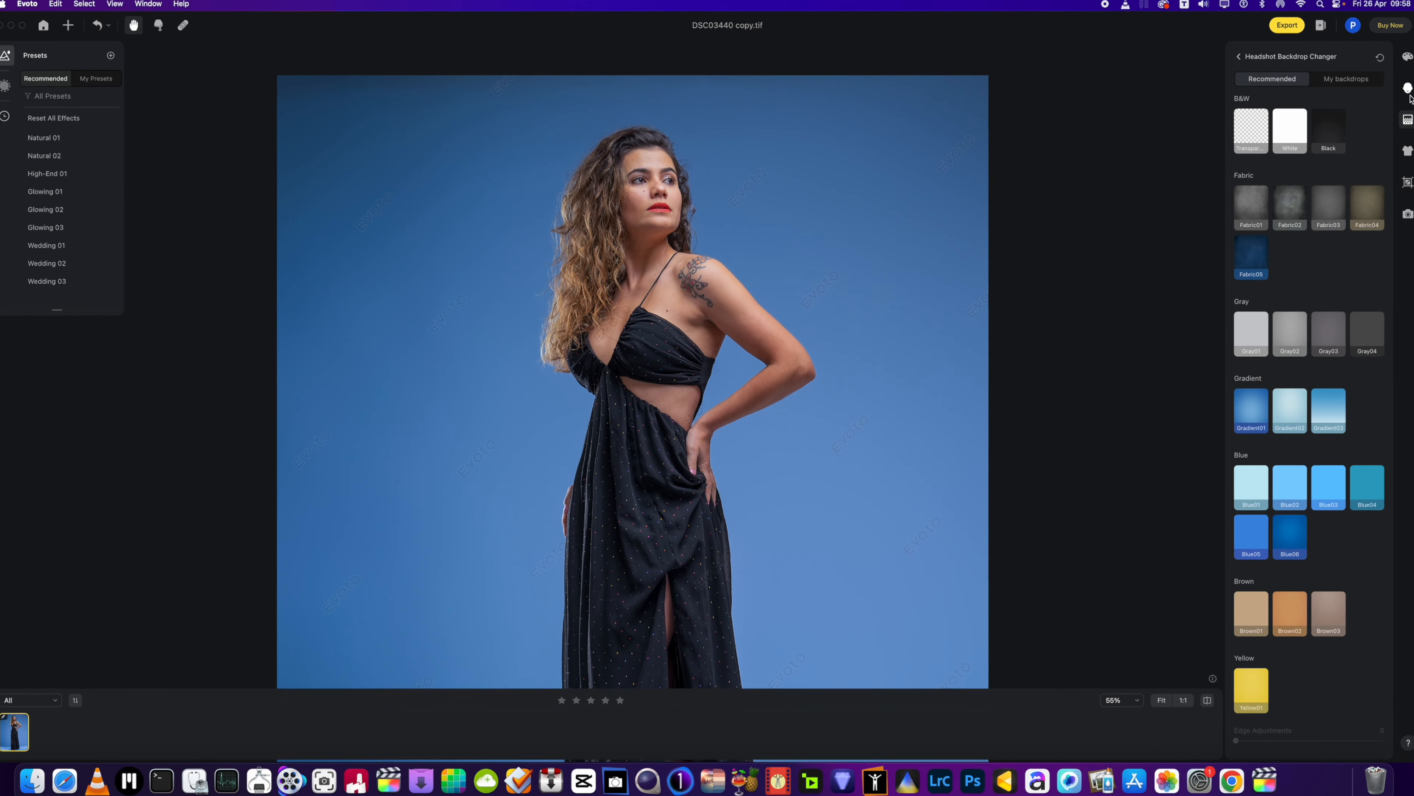
left_click(1409, 90)
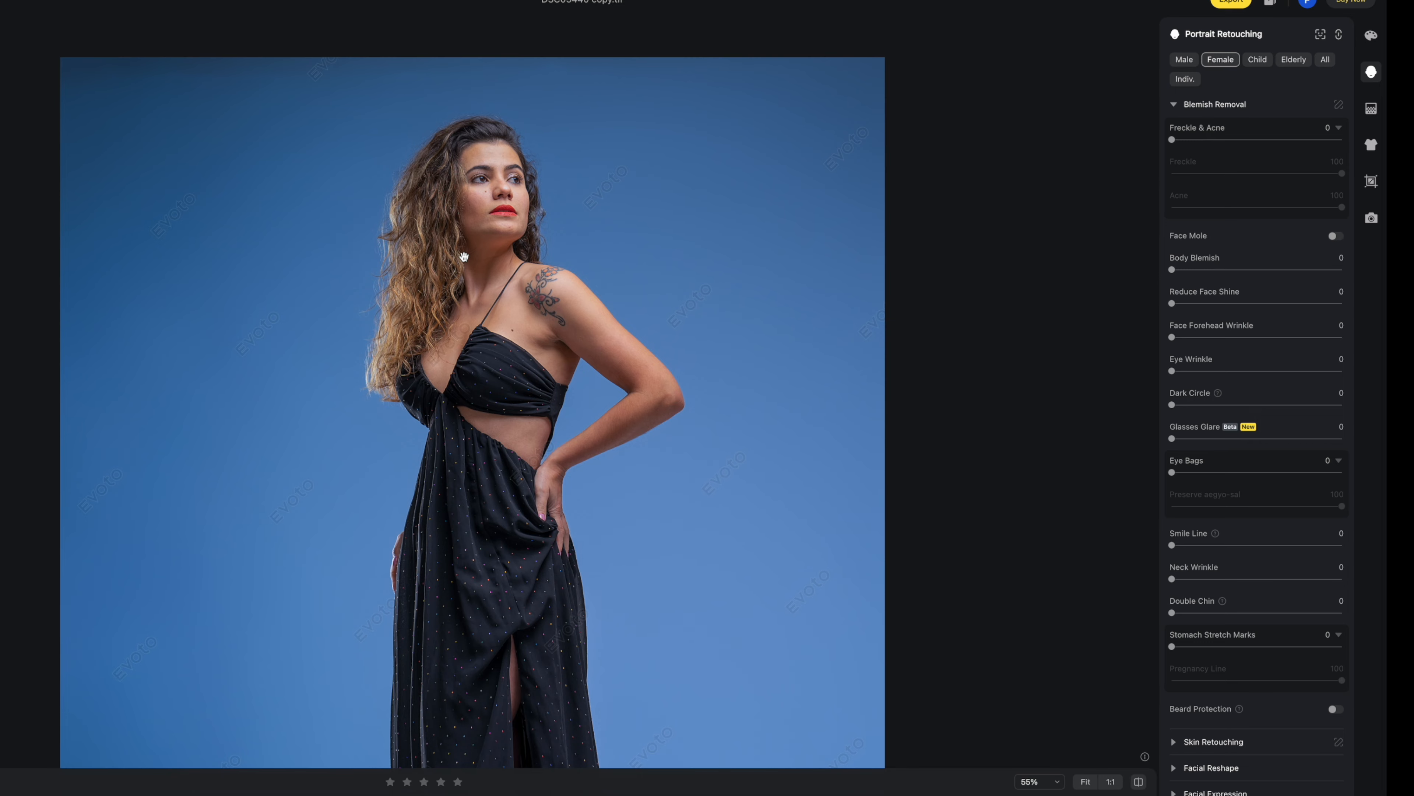
scroll(1018, 293, "down", 5)
scroll(518, 222, "up", 10)
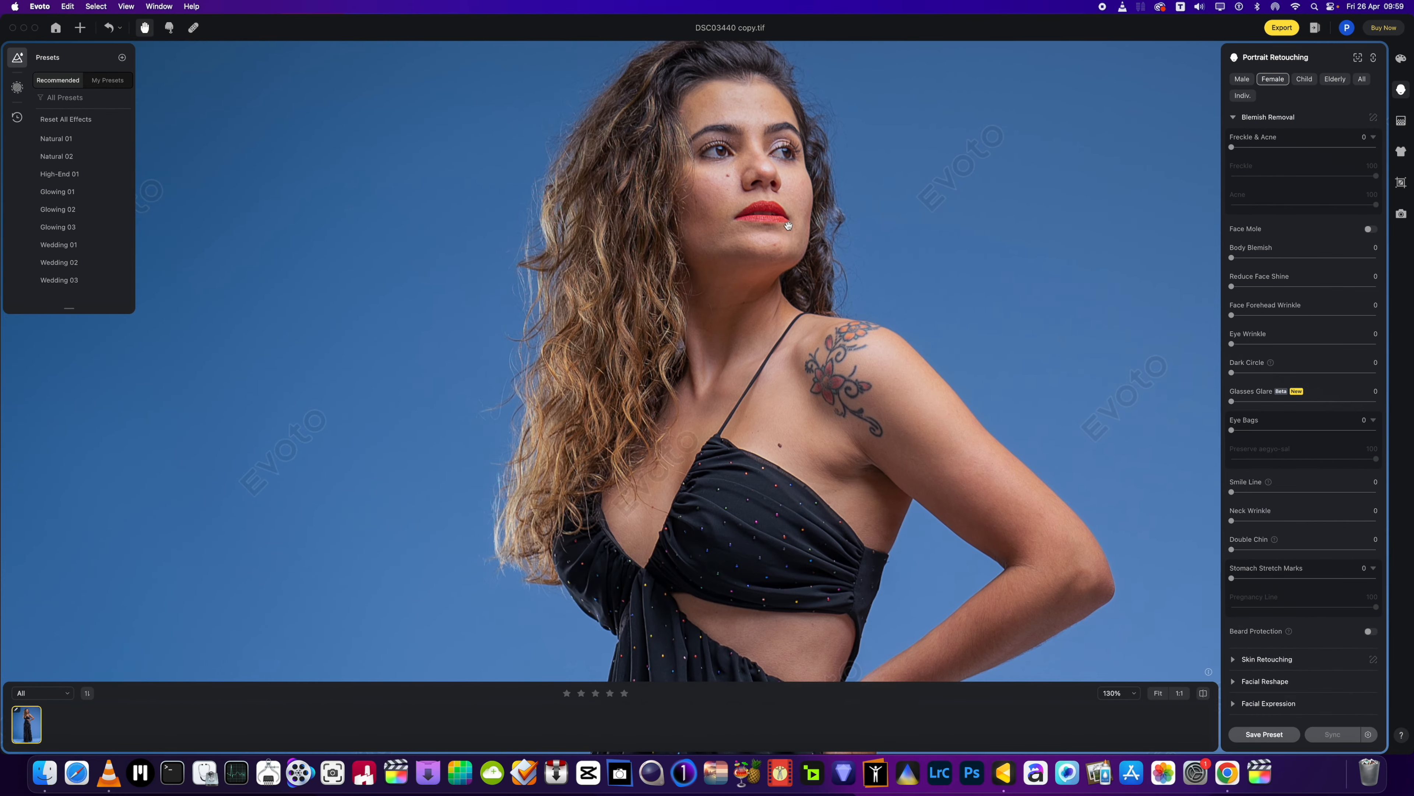
scroll(788, 225, "up", 5)
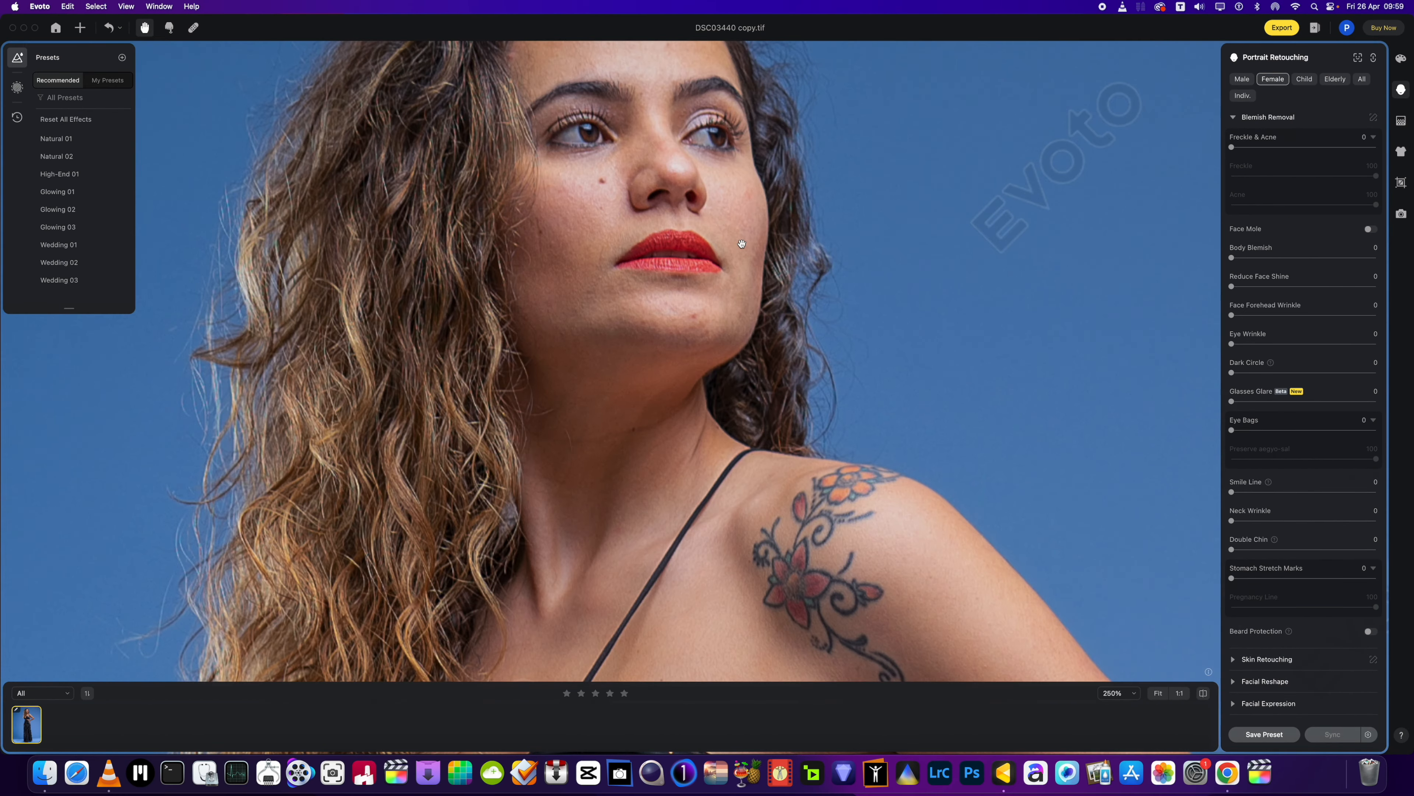
scroll(742, 244, "down", 4)
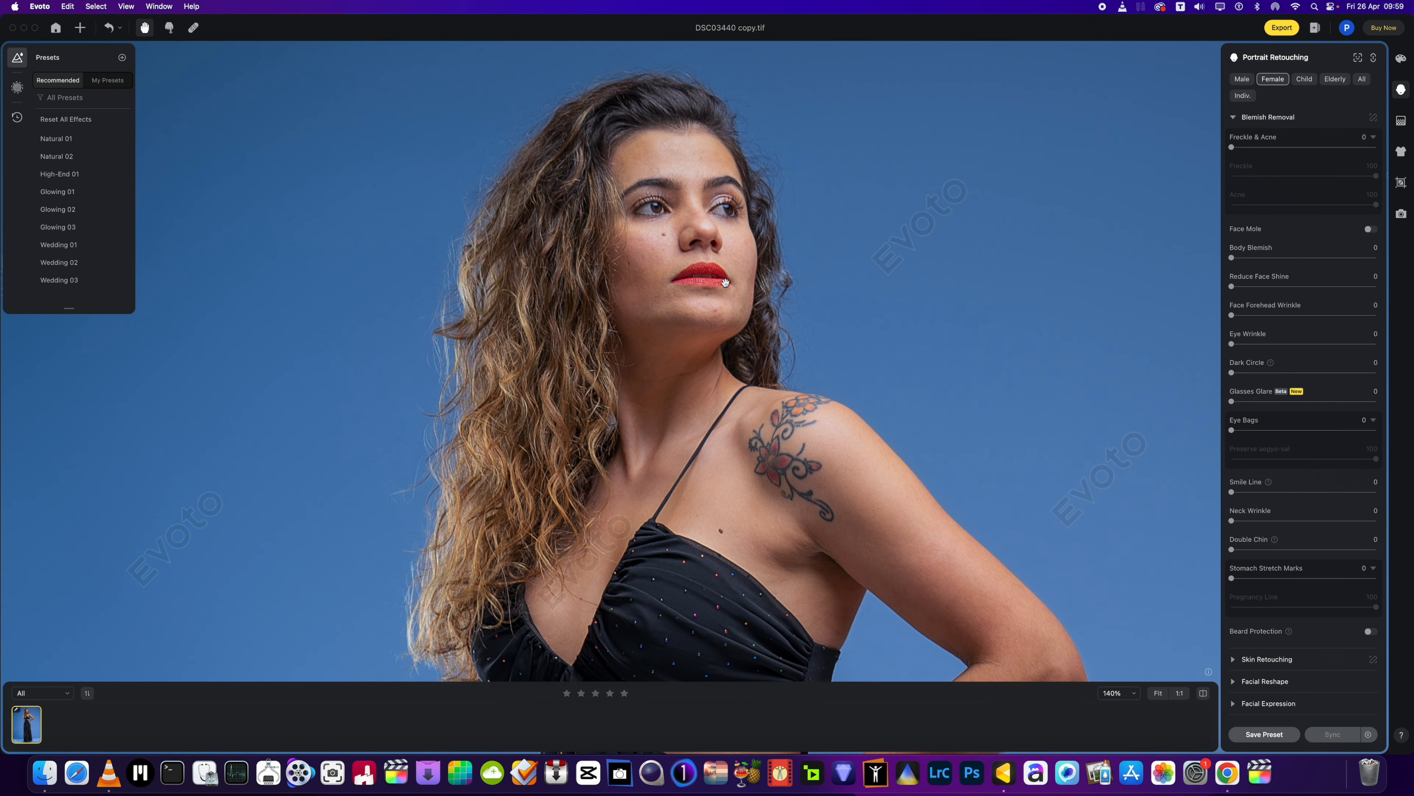
left_click_drag(726, 282, 725, 288)
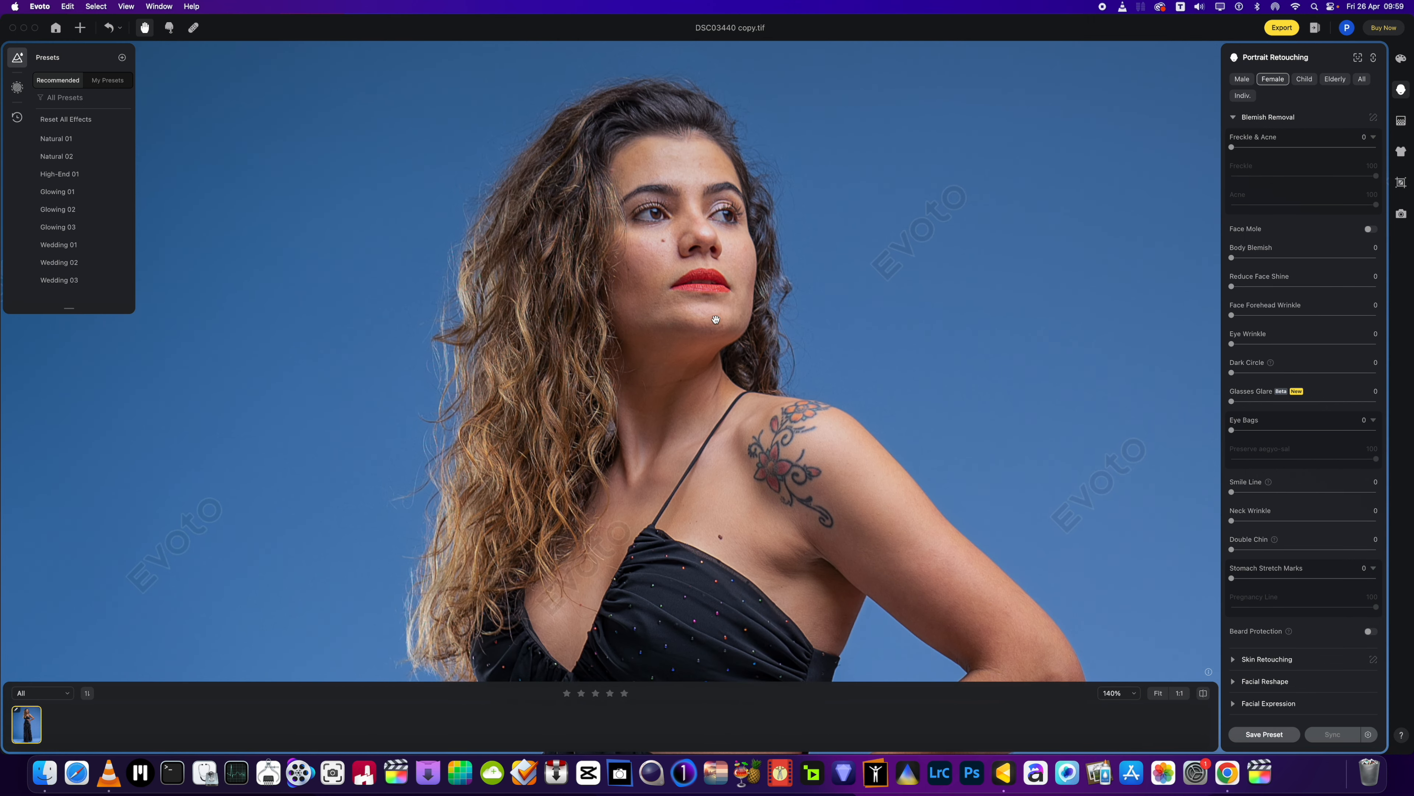
left_click_drag(1231, 147, 1284, 150)
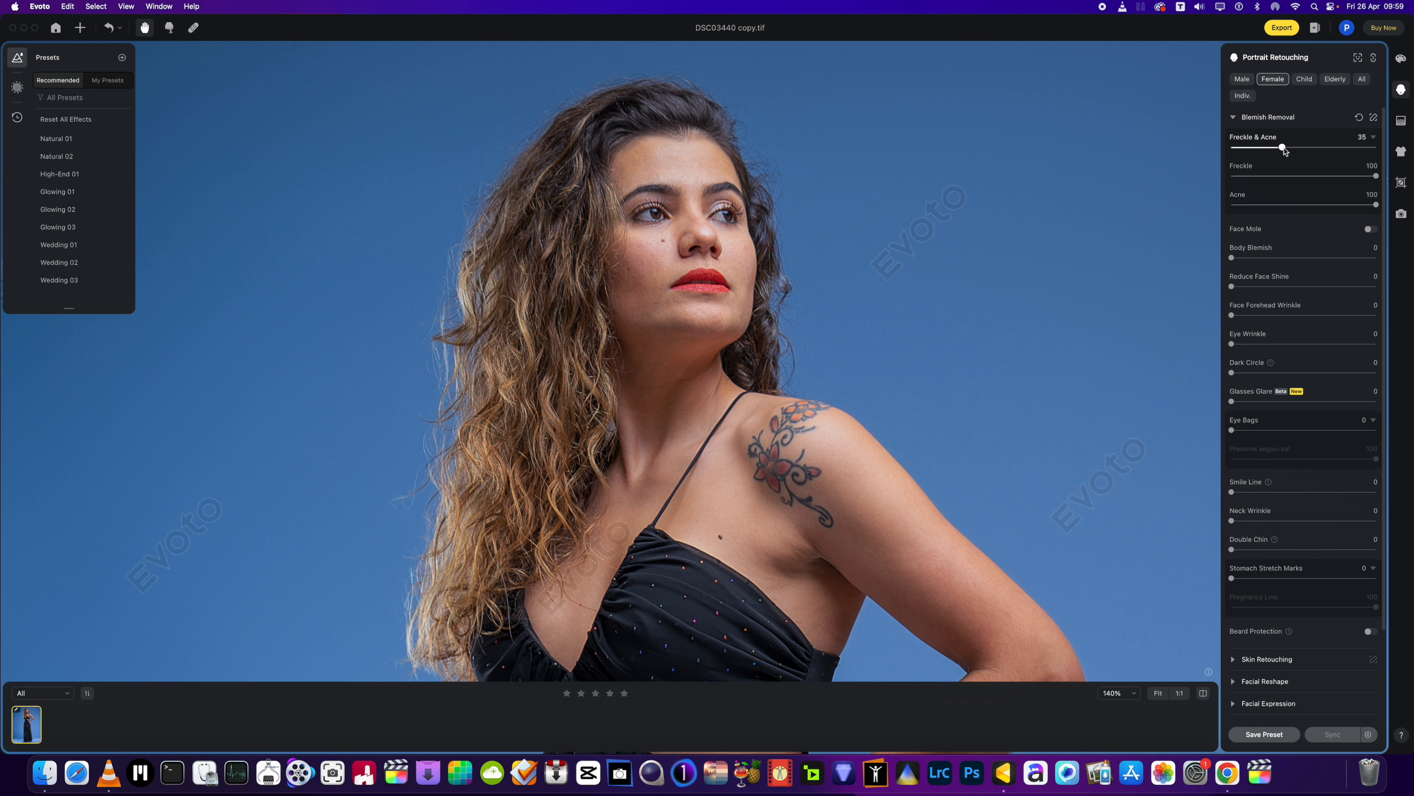
Reduce the woman's under-eye bags by setting Eye Bags to 38.
scroll(724, 218, "down", 5)
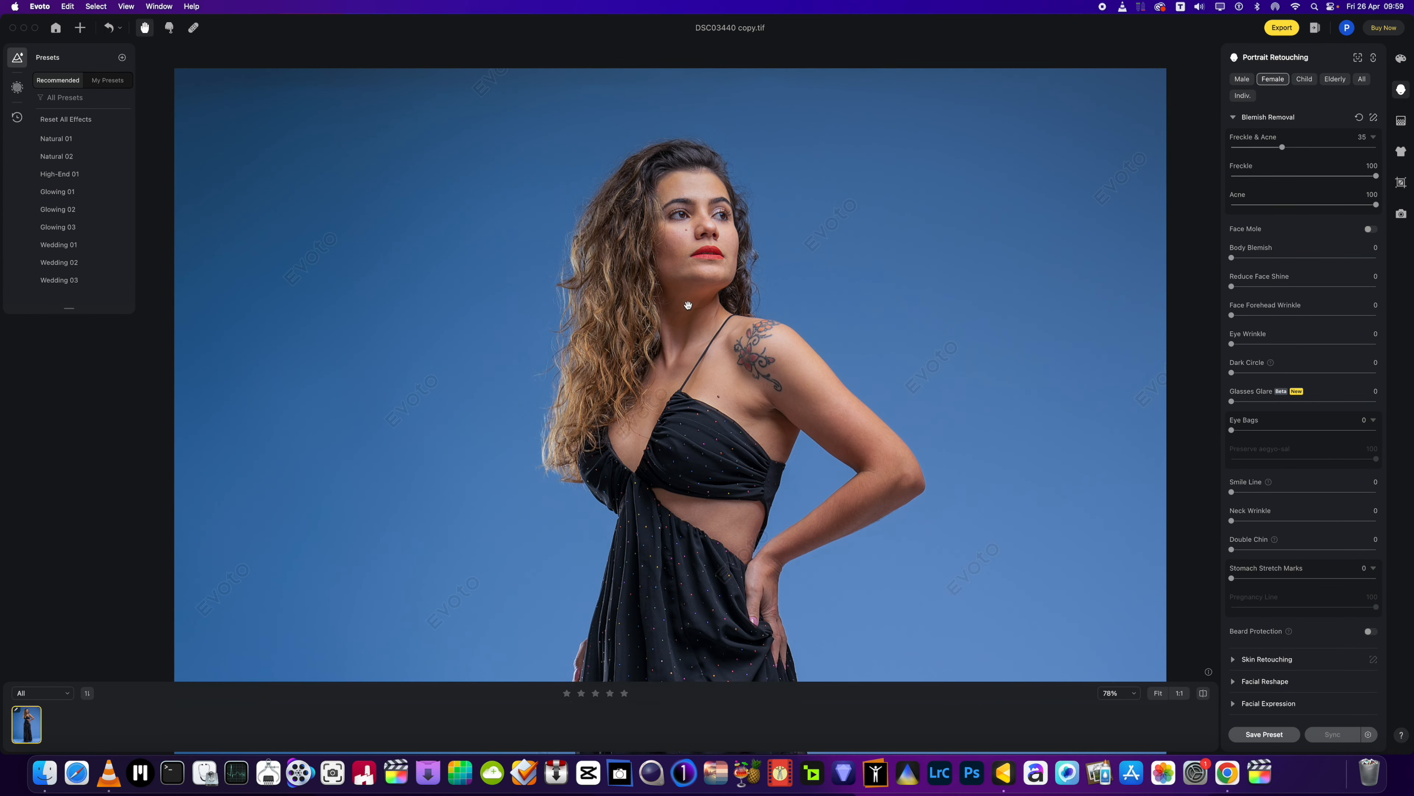
mouse_move(696, 356)
left_mouse_down()
mouse_move(667, 350)
mouse_move(714, 346)
mouse_move(675, 343)
left_mouse_up()
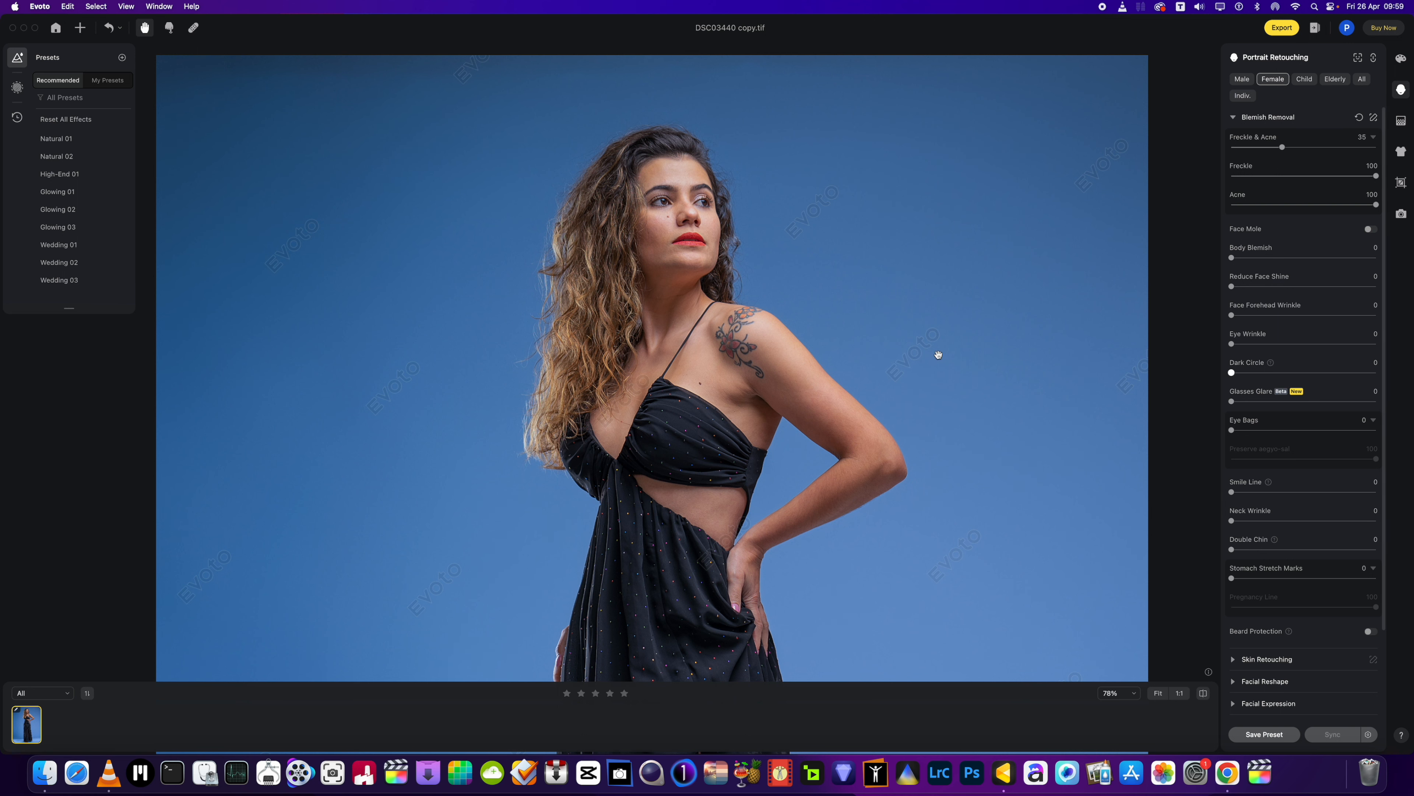
left_click_drag(1233, 430, 1240, 431)
scroll(741, 284, "up", 3)
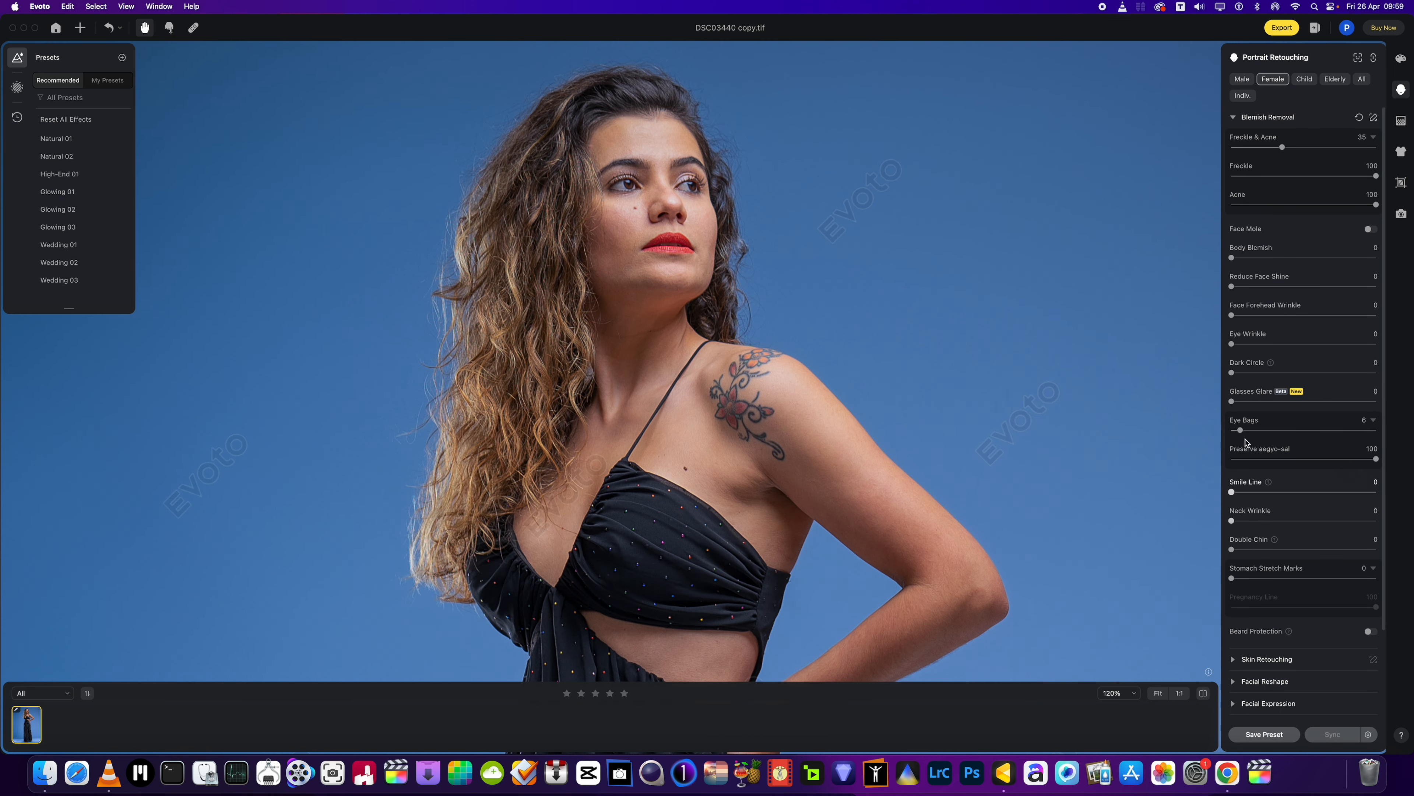
left_click_drag(1240, 430, 1286, 430)
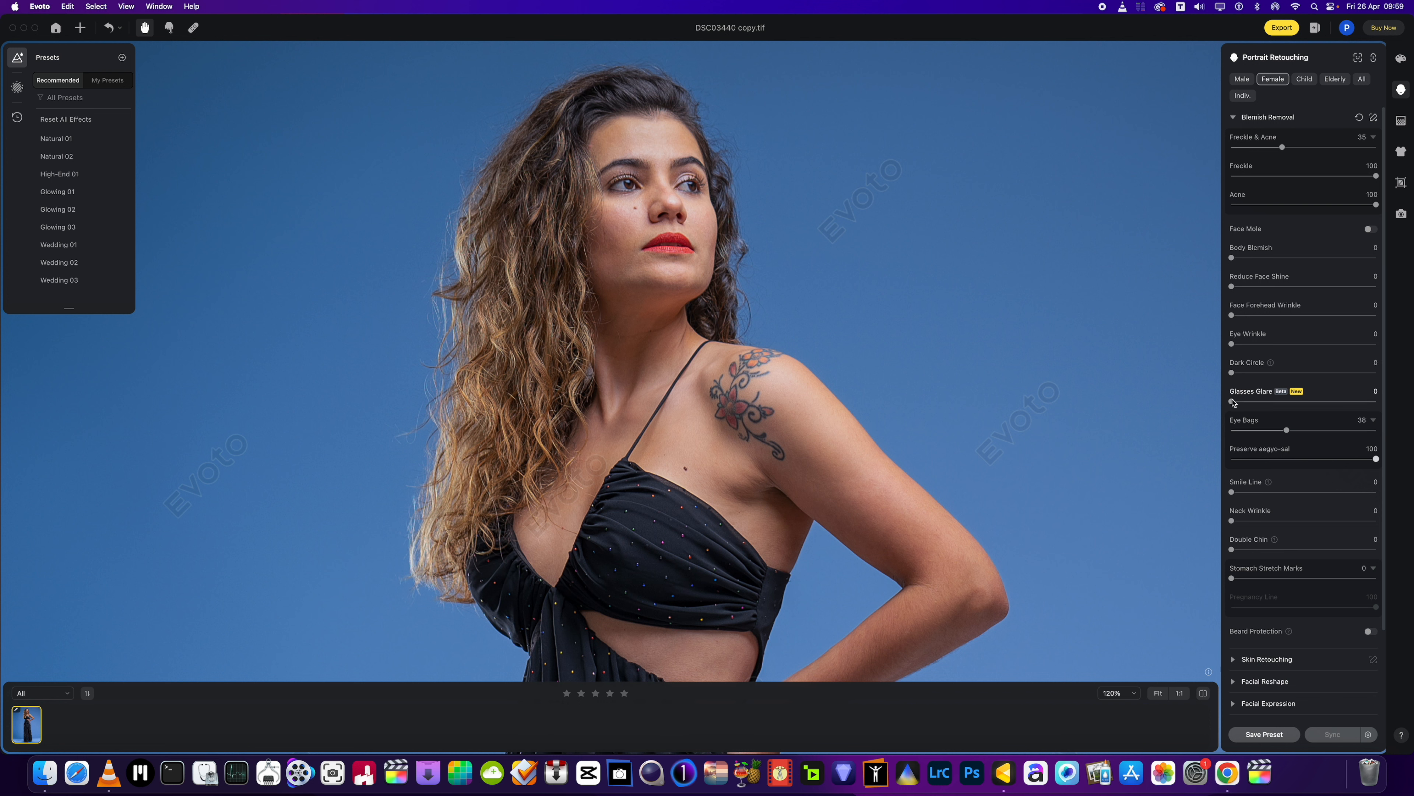
Reduce the woman's dark circles and eye wrinkles by setting Dark Circle to 42 and Eye Wrinkle to 40.
left_click_drag(1232, 372, 1290, 343)
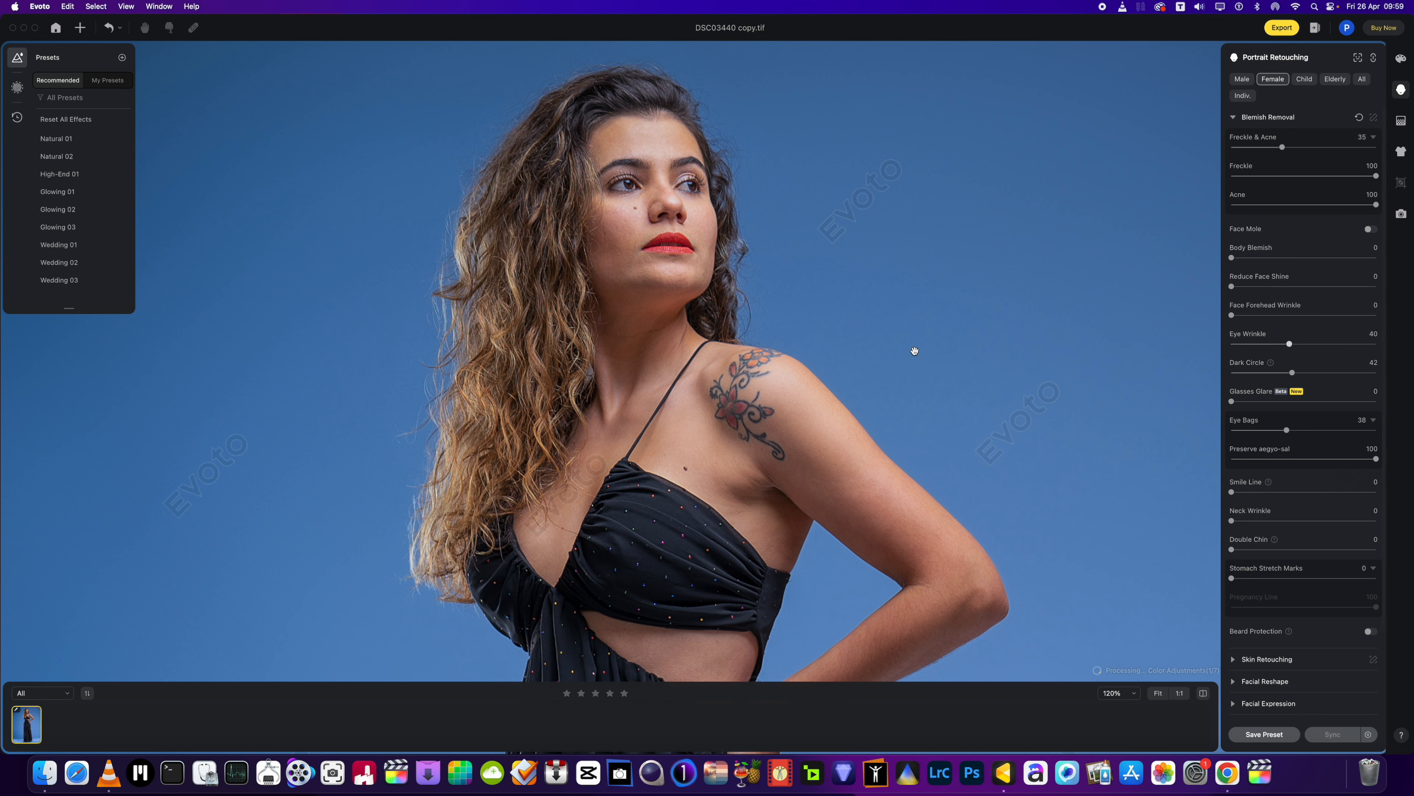
scroll(914, 350, "down", 3)
left_click_drag(867, 369, 854, 335)
left_click_drag(1231, 550, 1196, 576)
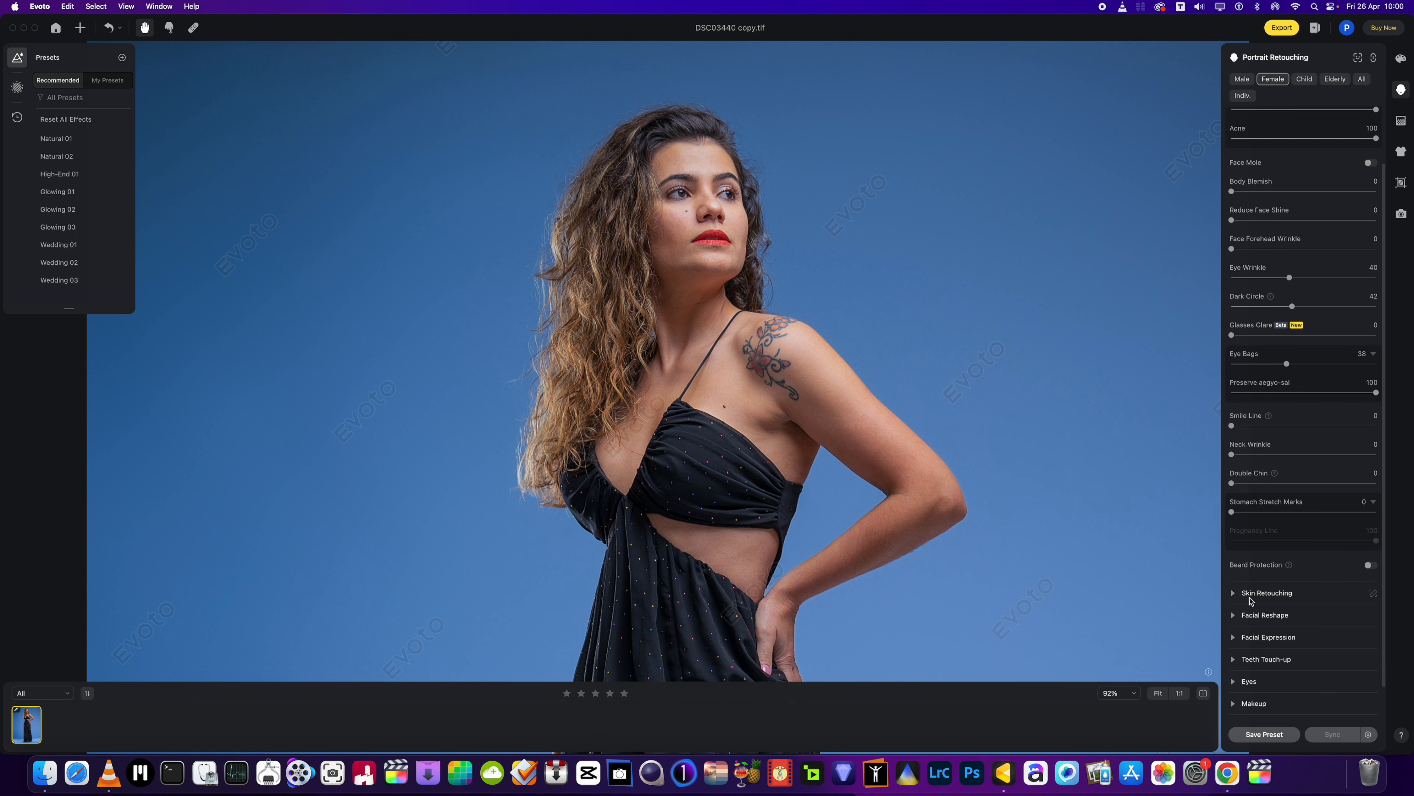
Even out the woman's body skin tone by setting AI Unify Body Complexion to 49 in the skin retouching.
scroll(1250, 601, "down", 3)
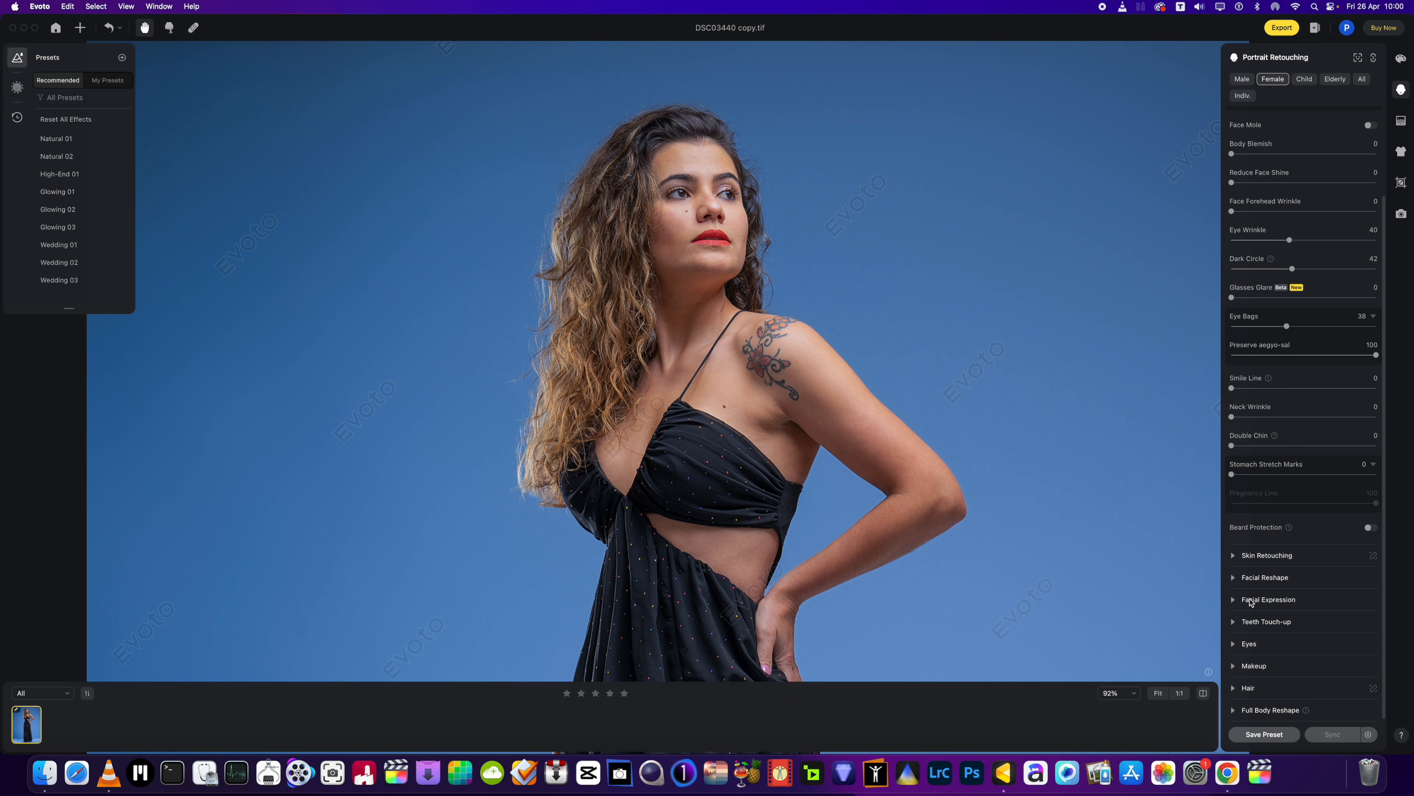
left_click(1234, 556)
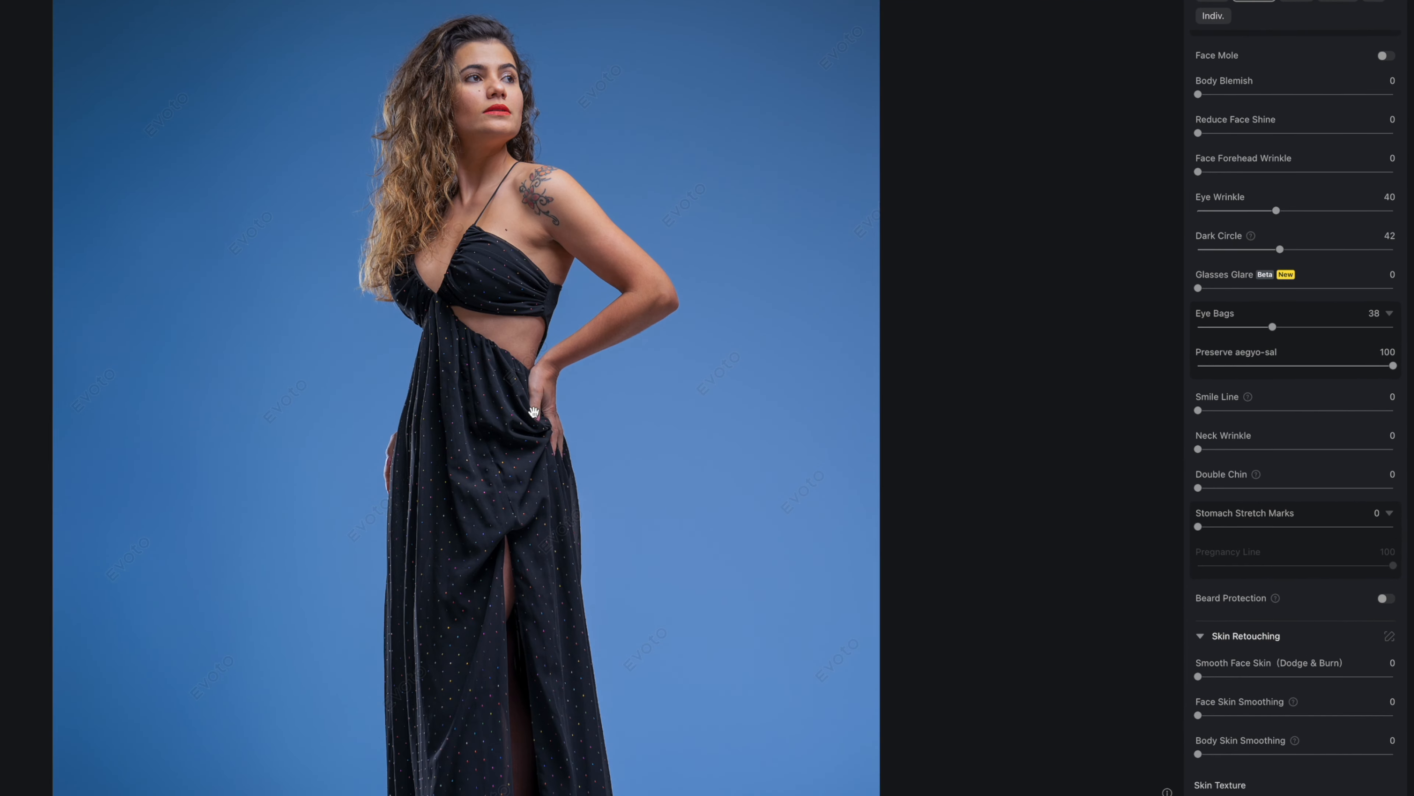
left_click_drag(521, 413, 541, 452)
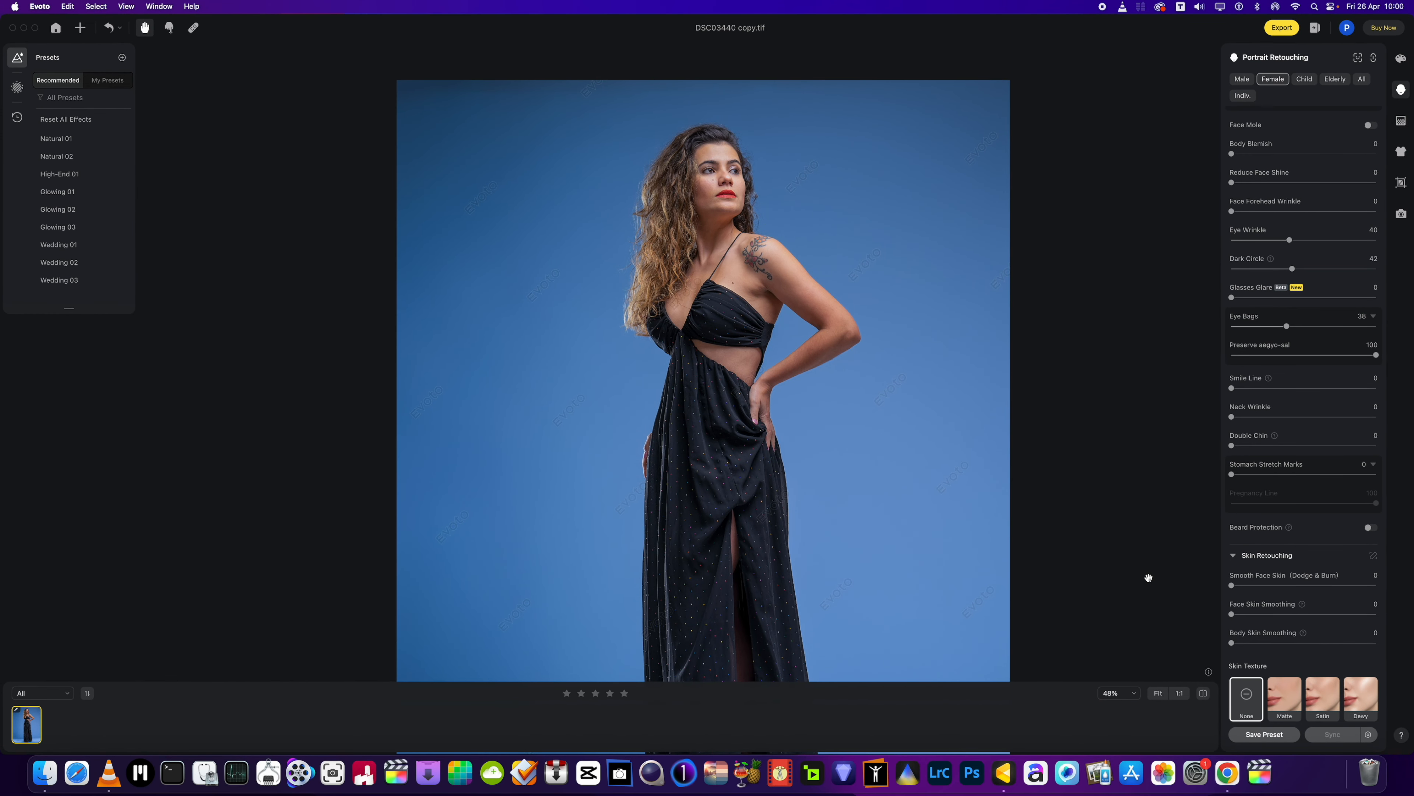
scroll(1278, 605, "down", 5)
scroll(1279, 605, "down", 5)
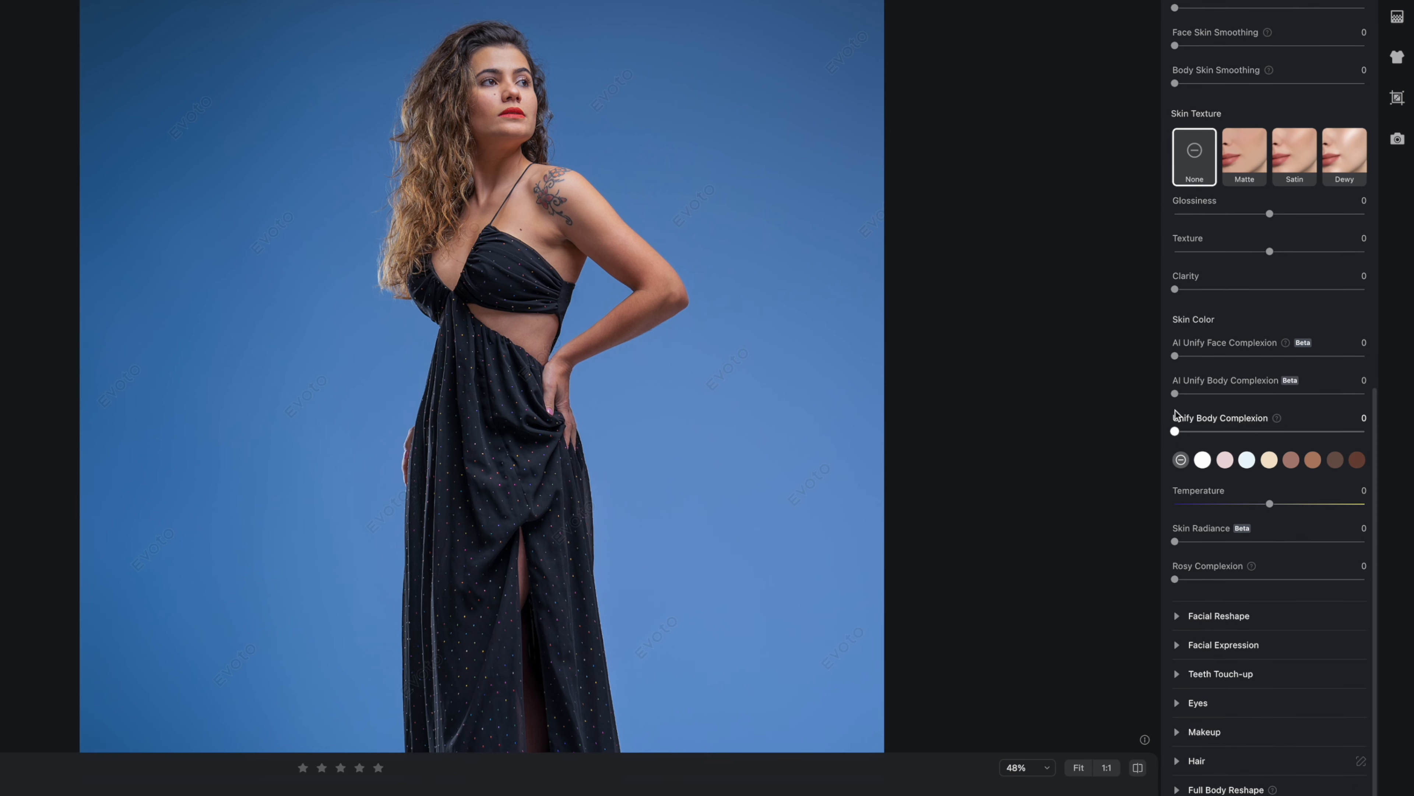
left_click_drag(1198, 399, 1272, 403)
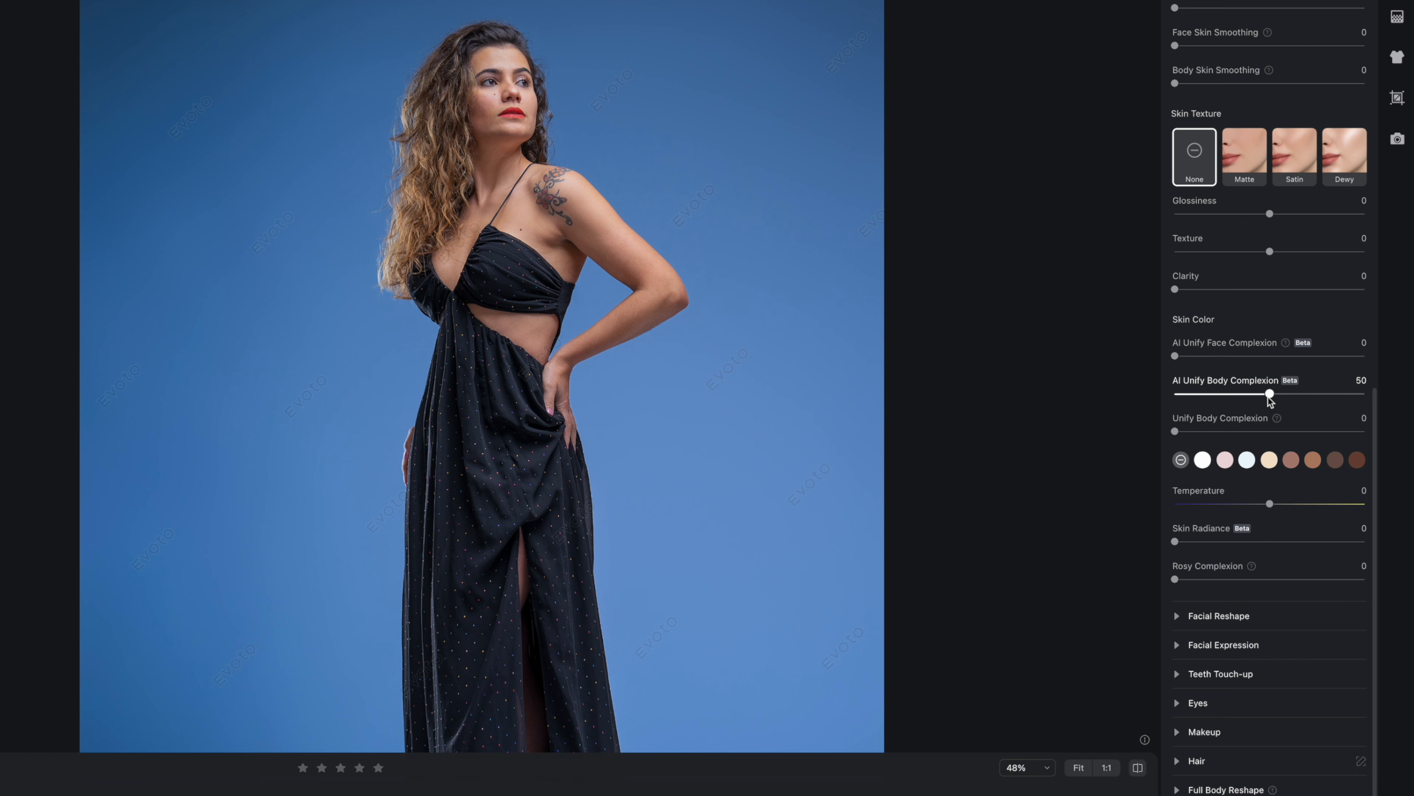
left_click_drag(1269, 397, 1268, 397)
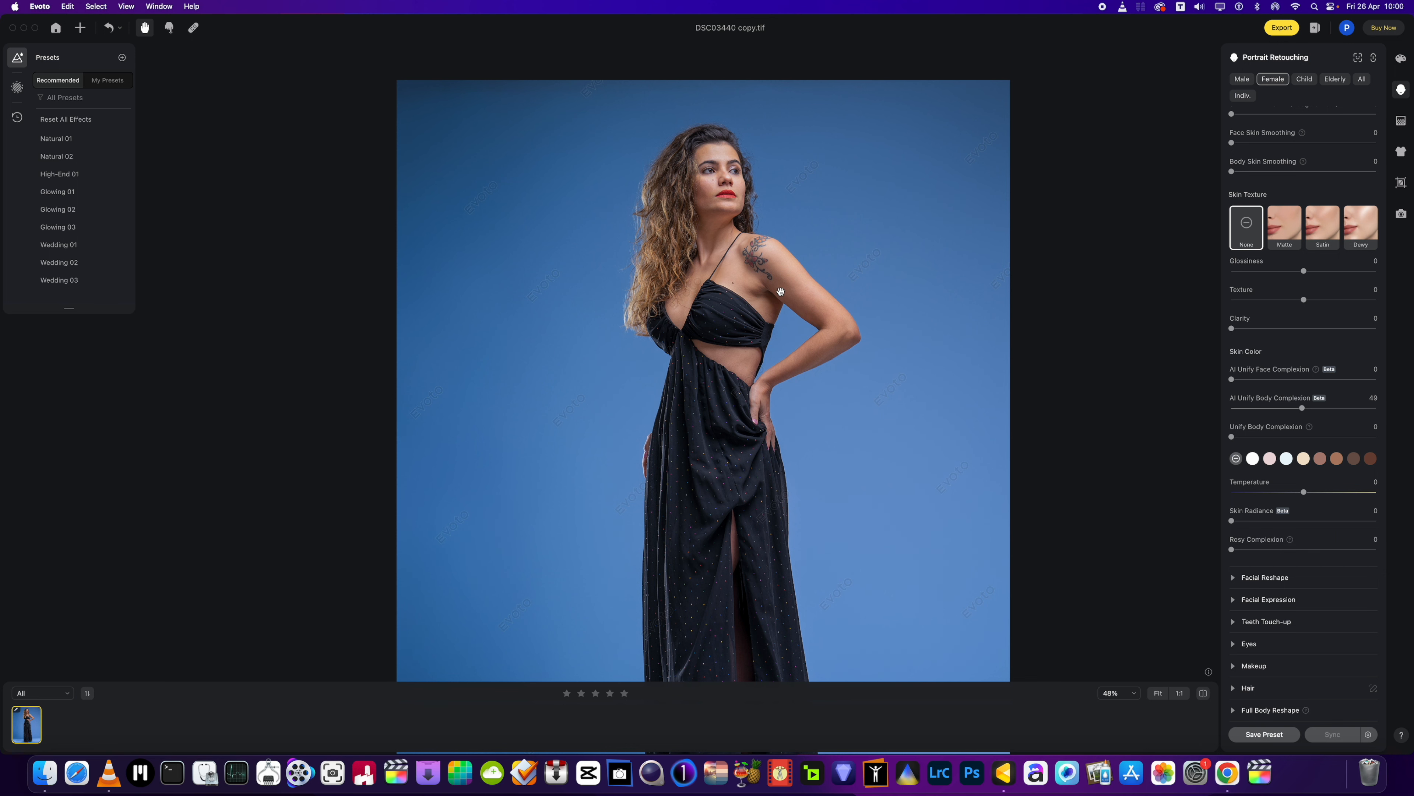
Open the Makeup settings of the portrait retouching.
scroll(776, 314, "up", 2)
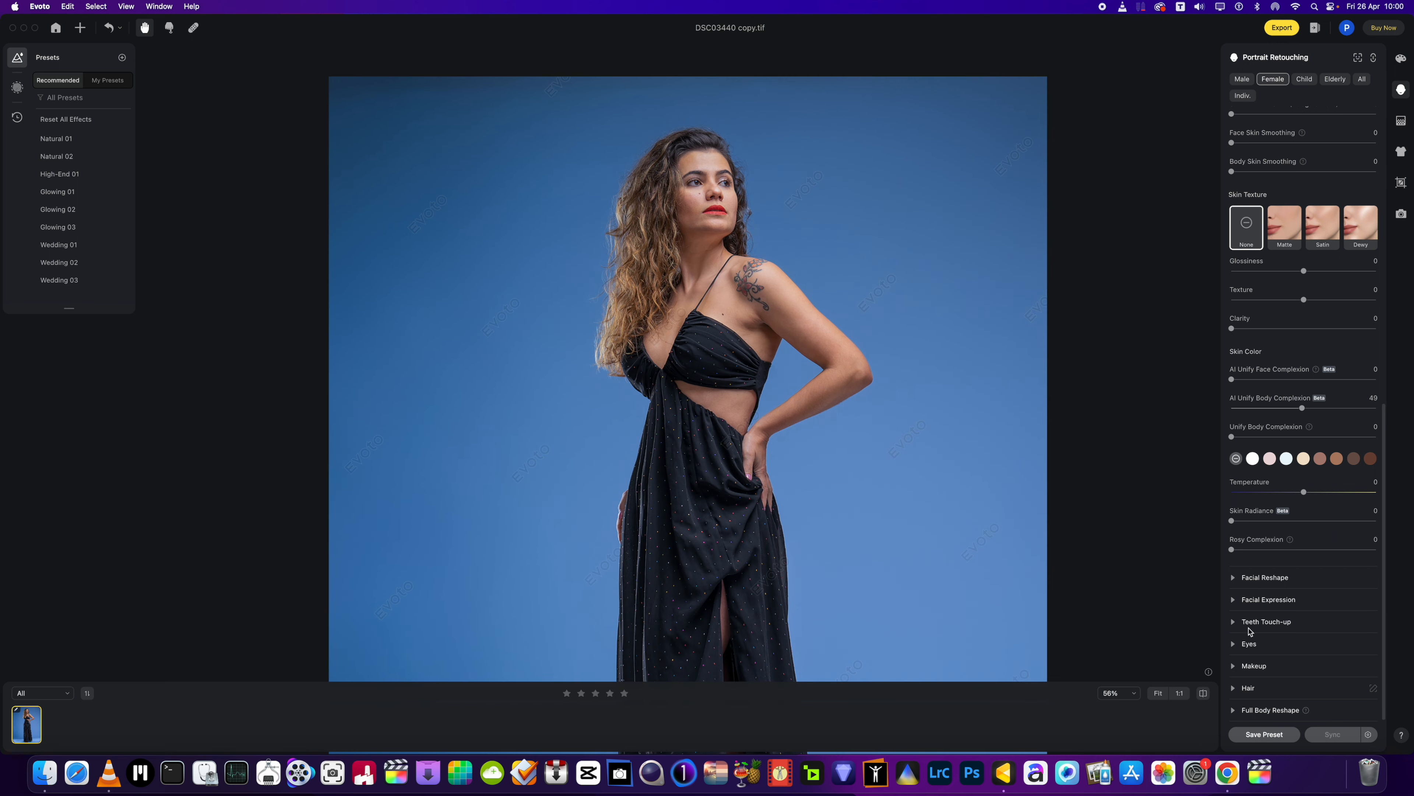
left_click(1235, 668)
left_click_drag(752, 390, 742, 409)
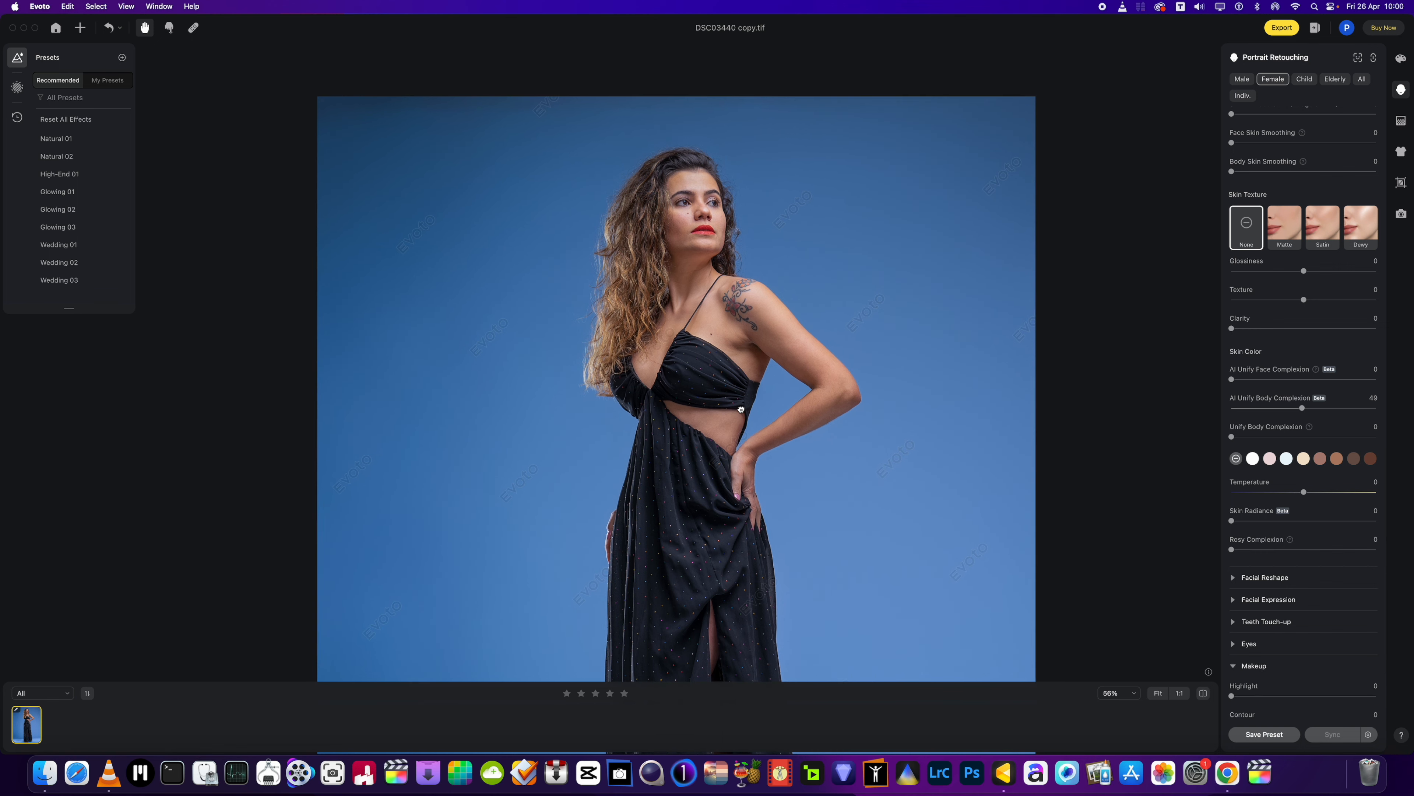
scroll(1313, 609, "down", 3)
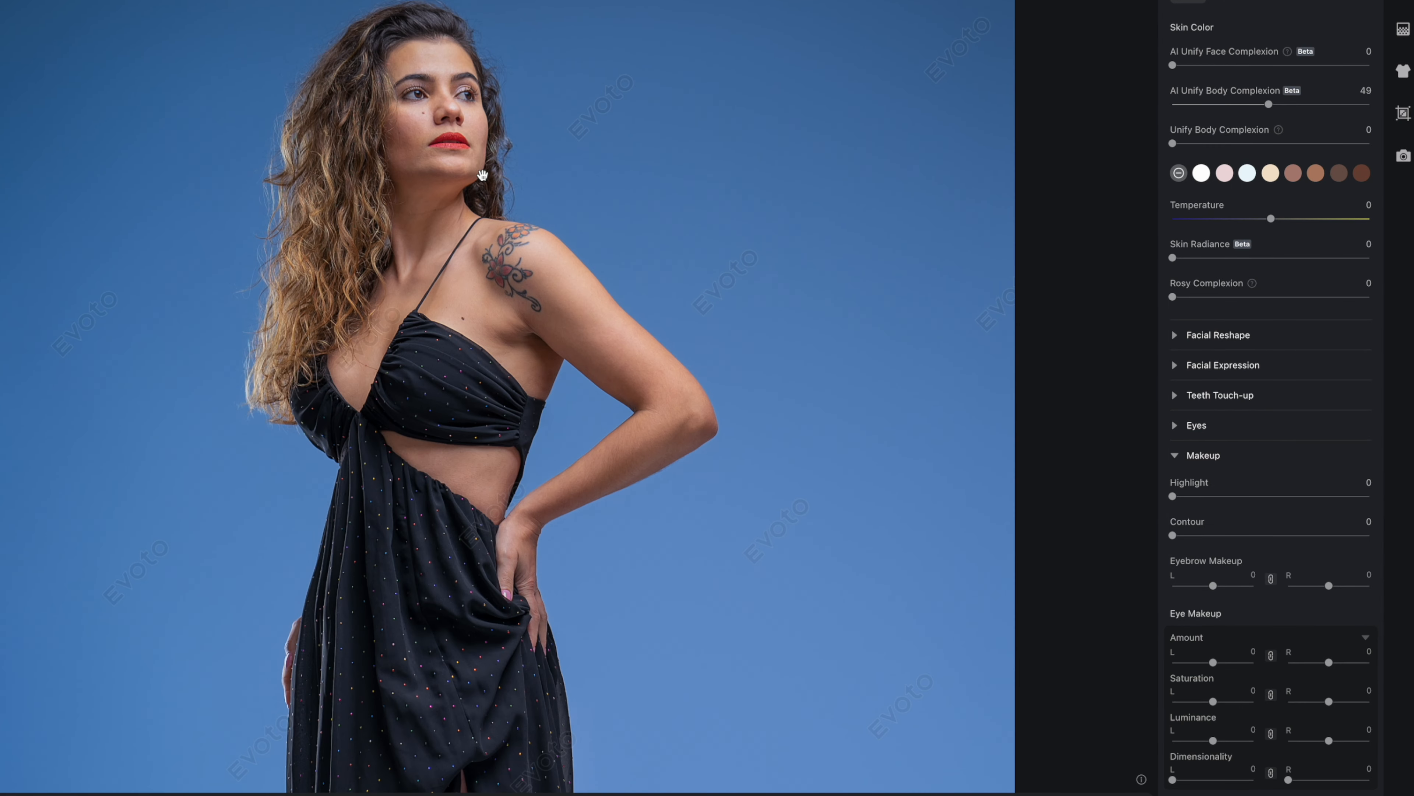
scroll(483, 175, "up", 2)
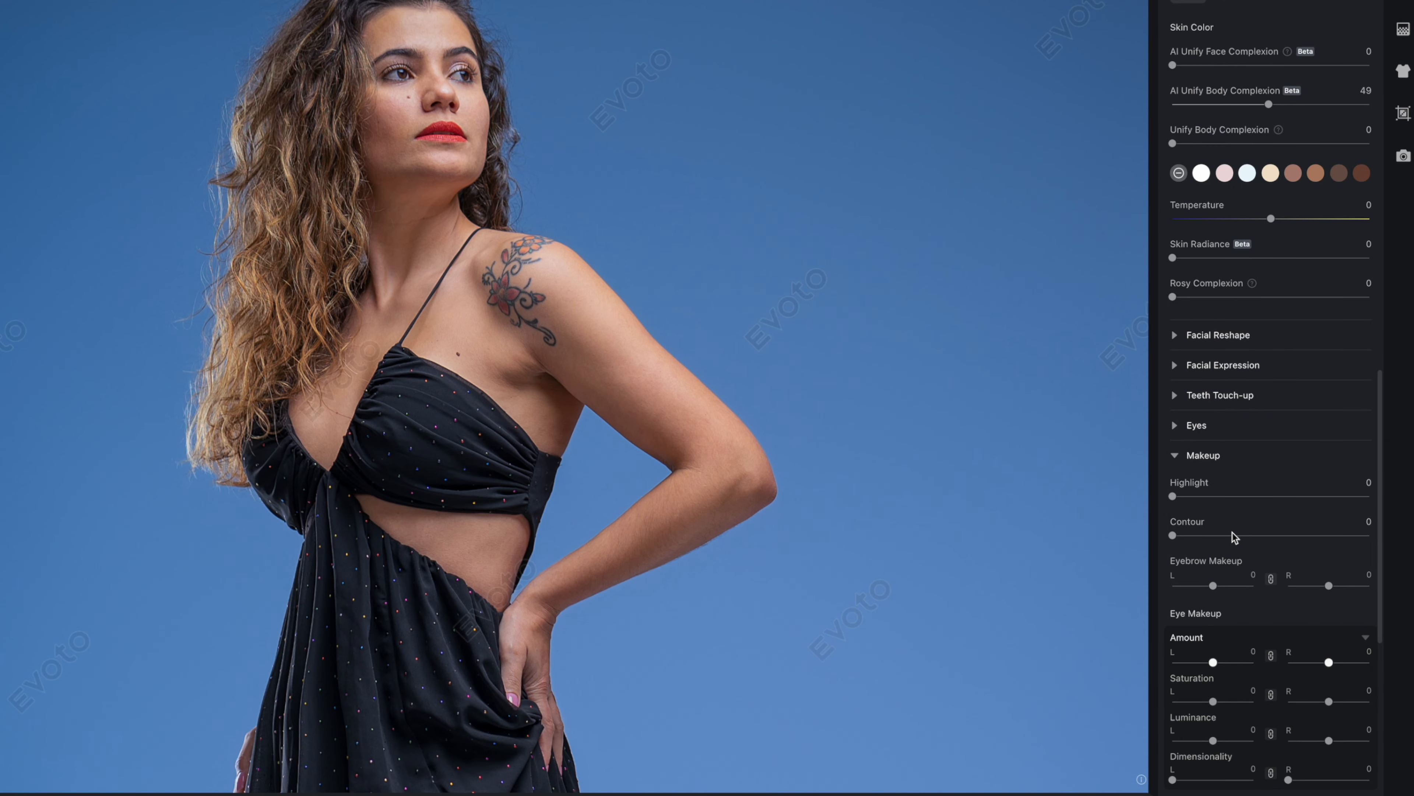
Slightly increase the thickness of the woman's eyebrows in the facial reshaping.
scroll(1209, 421, "up", 2)
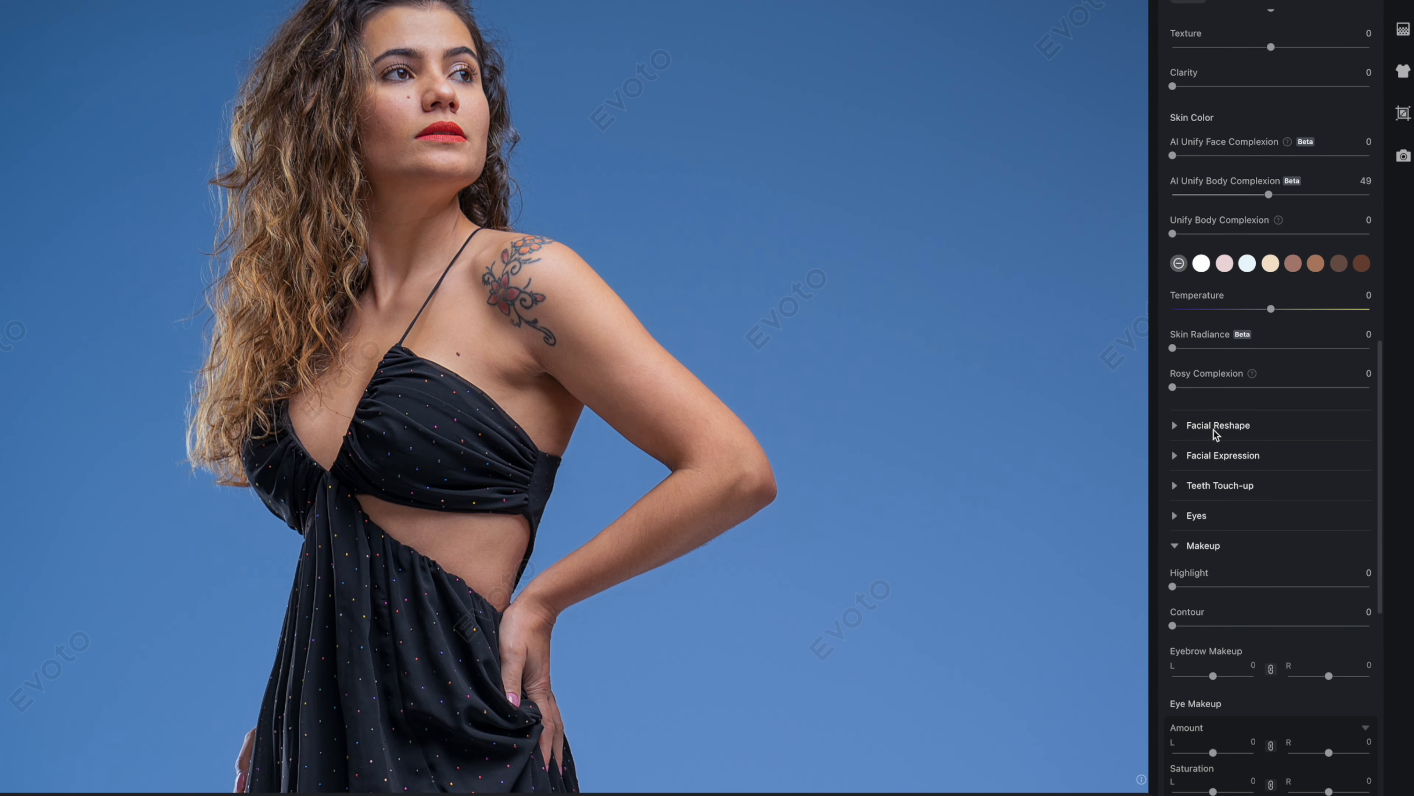
left_click(1173, 427)
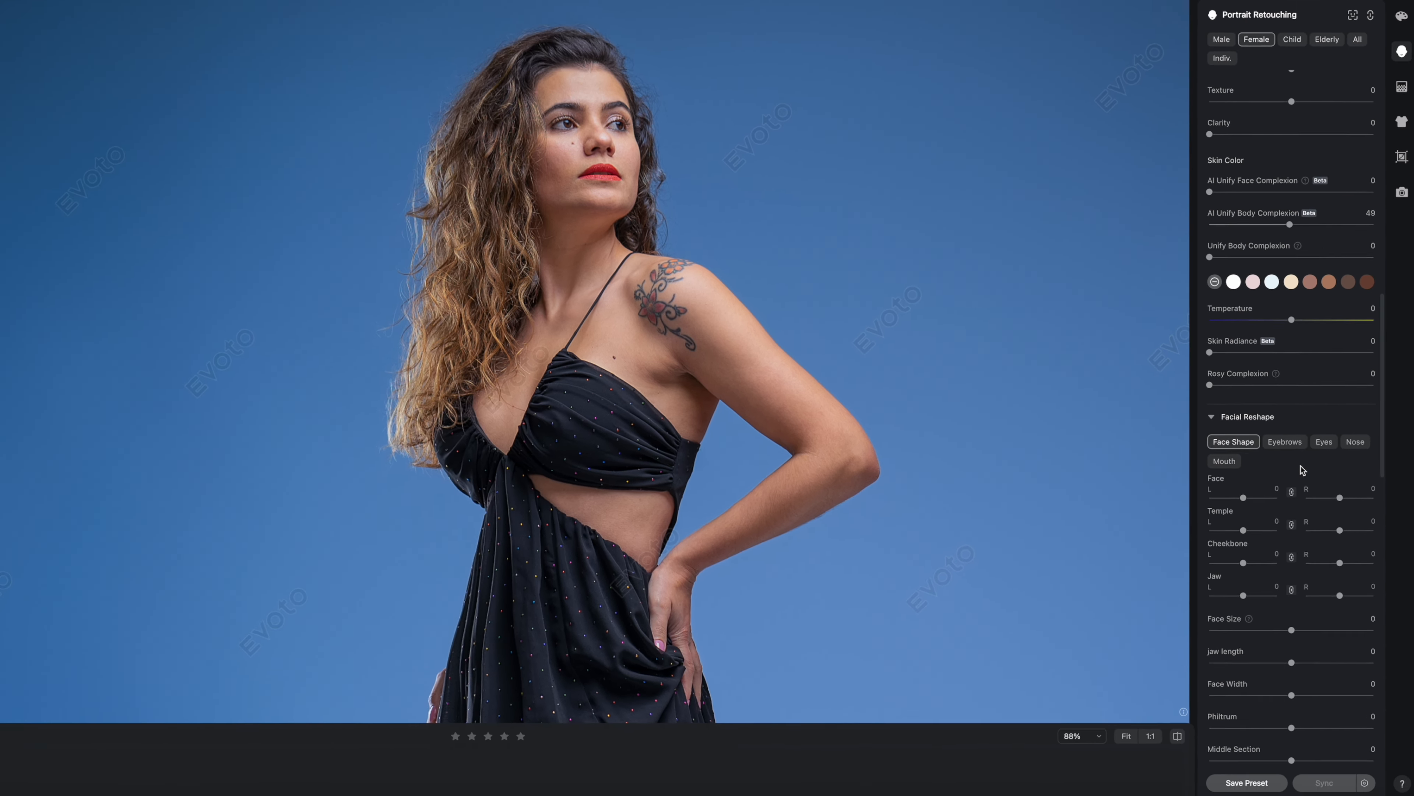
left_click(1267, 452)
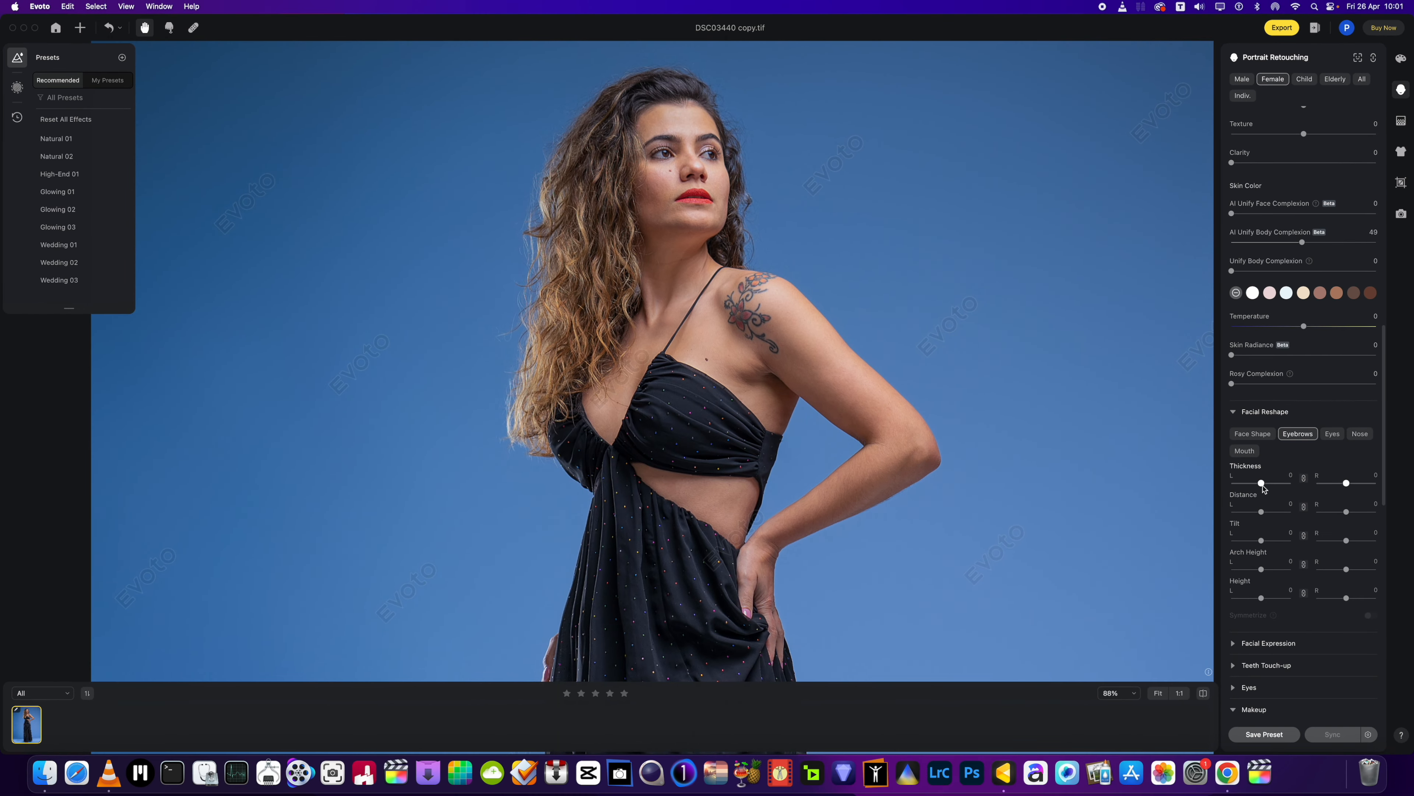
left_click_drag(1263, 488, 1273, 488)
Enlarge the woman's eyes by setting Full Eye Size to 37 on both sides.
left_click(1332, 434)
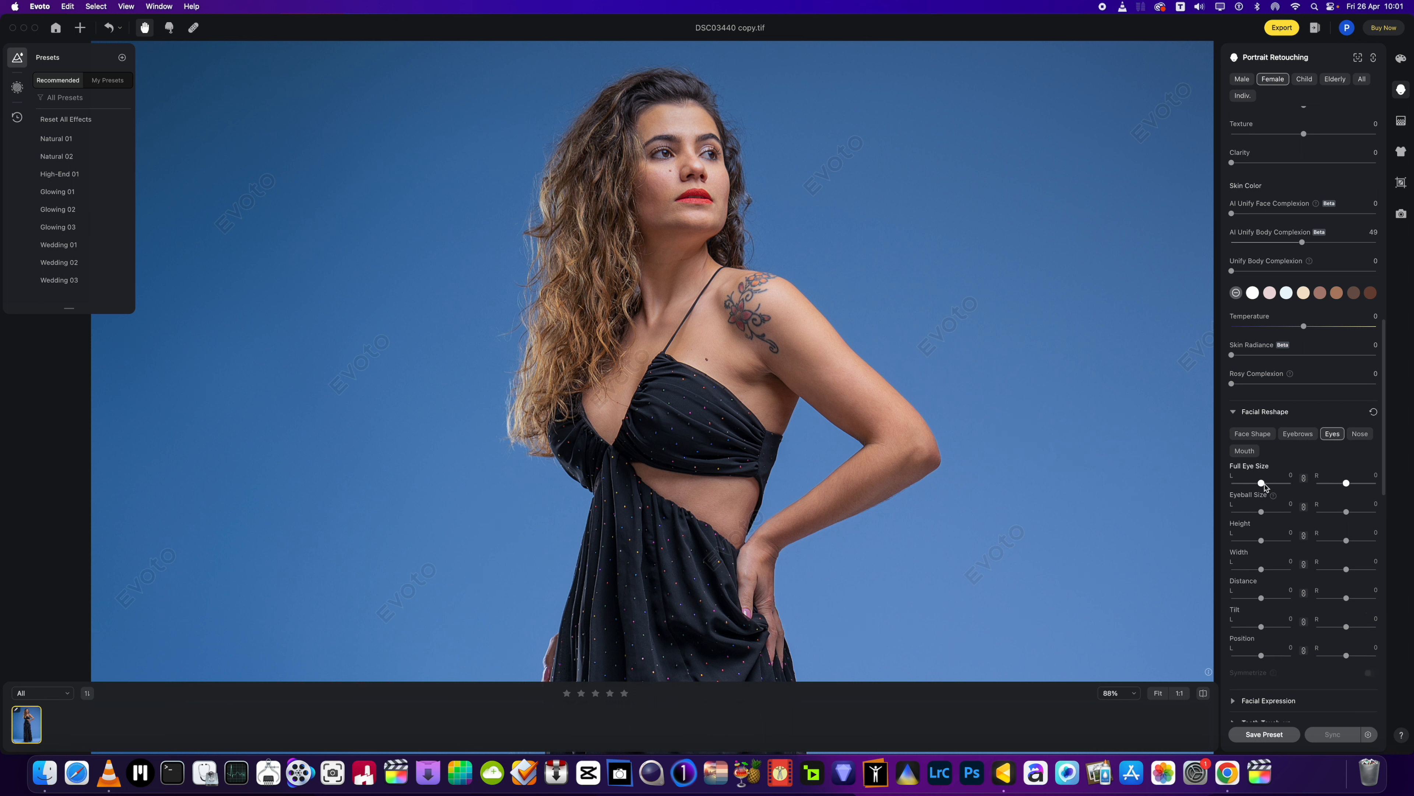
mouse_move(1262, 483)
left_mouse_down()
mouse_move(1276, 488)
mouse_move(1076, 496)
mouse_move(1288, 486)
mouse_move(1279, 498)
left_mouse_up()
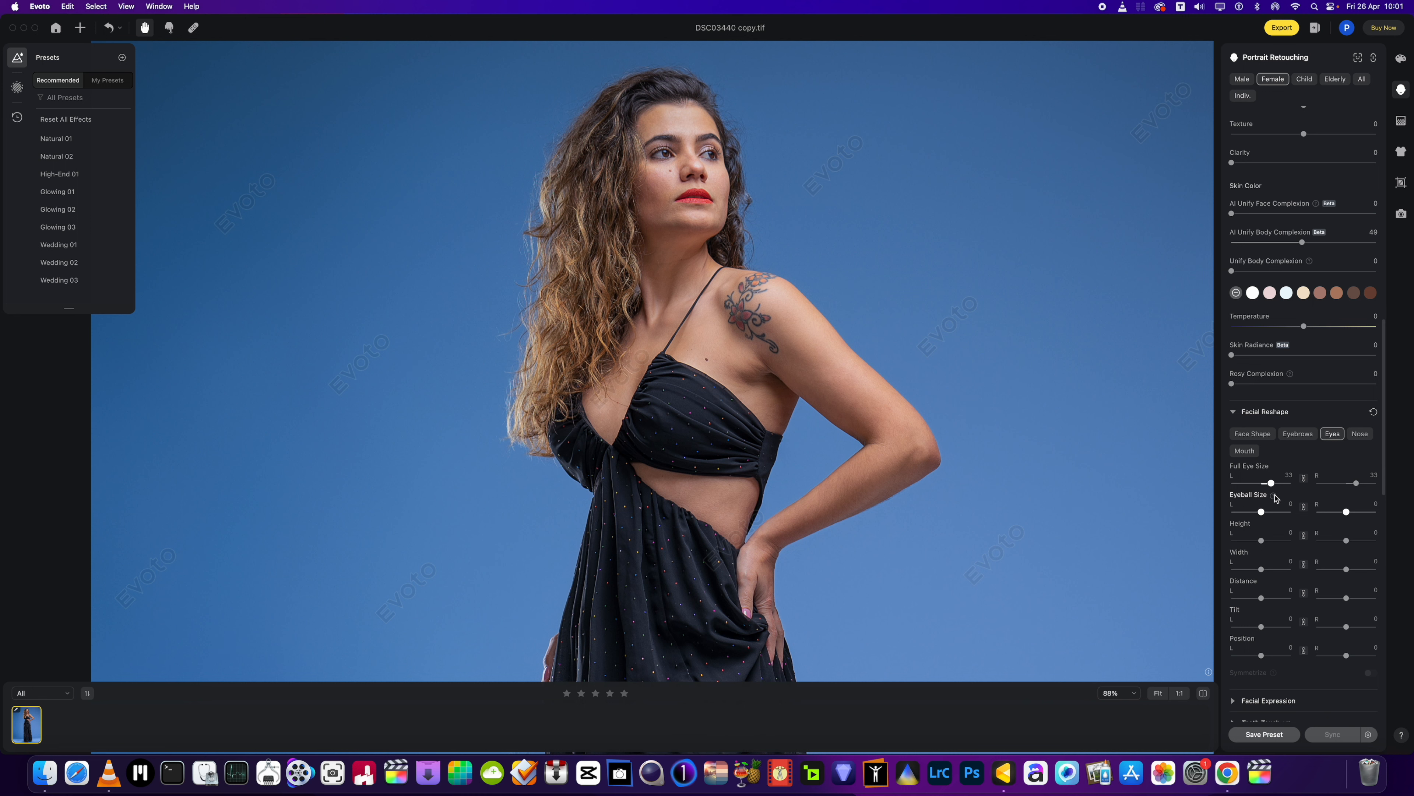
mouse_move(1275, 495)
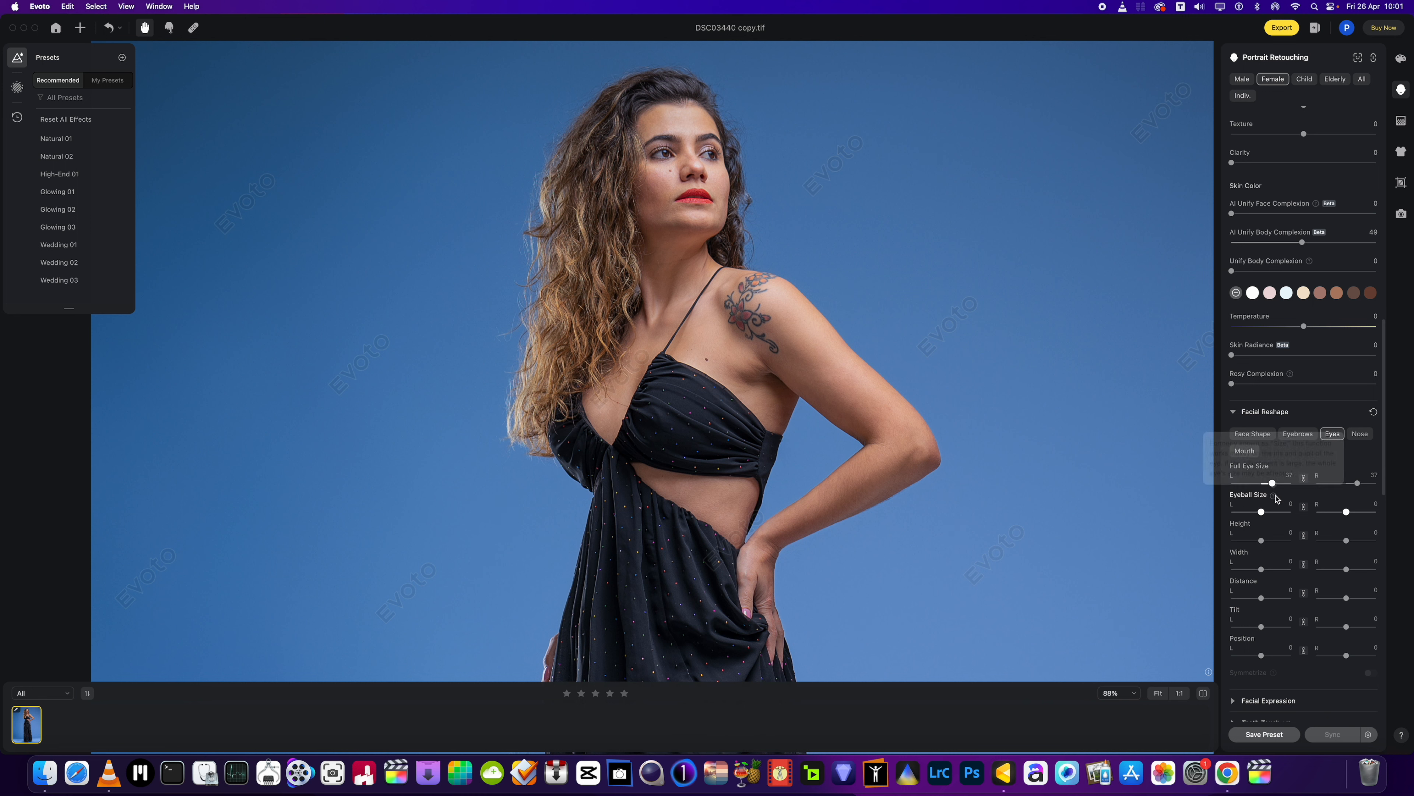
scroll(1246, 525, "down", 5)
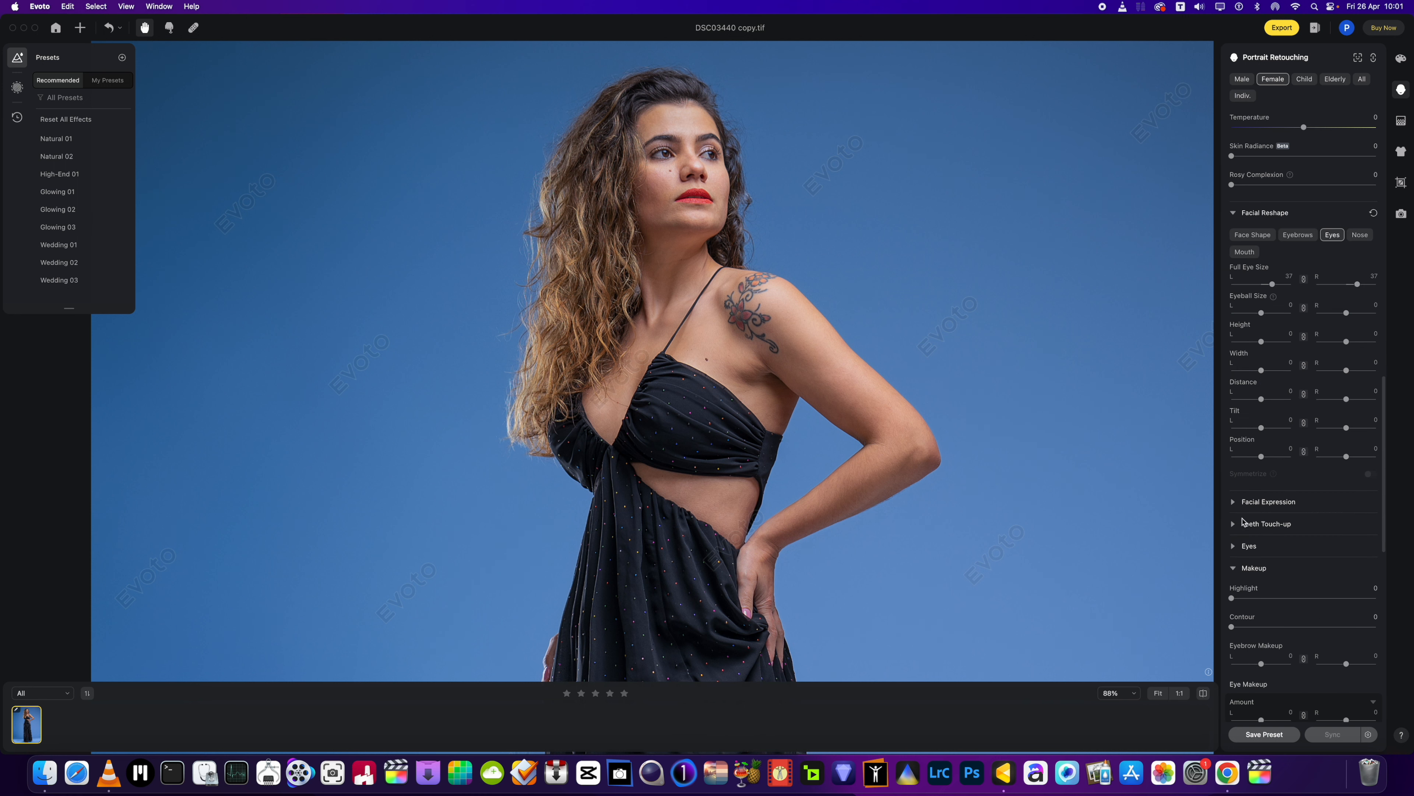
Slim the woman's face shape with Face Size -26, Face Width -29, Taper Chin -87 and jaw length -35.
left_click(1253, 234)
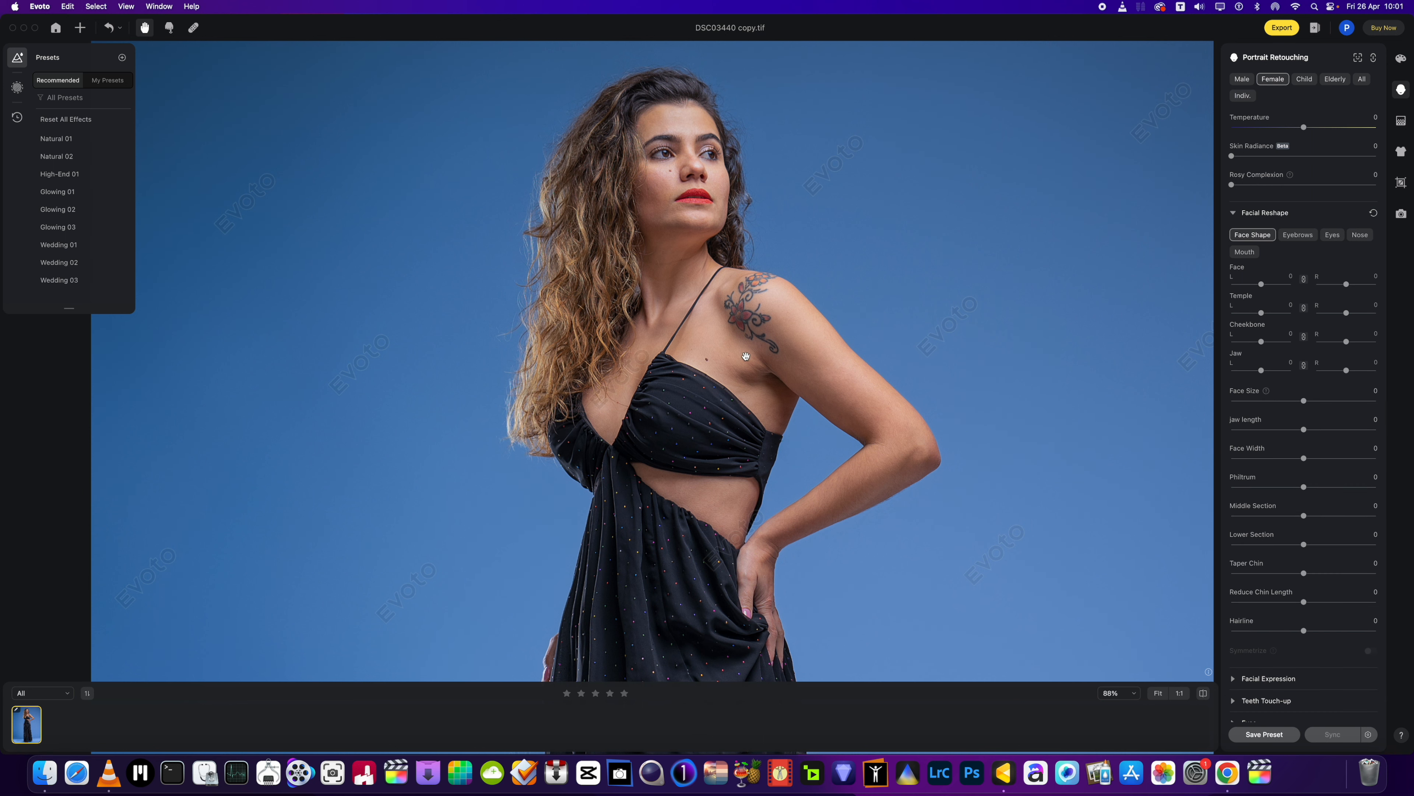
scroll(749, 398, "down", 5)
left_click_drag(733, 432, 736, 389)
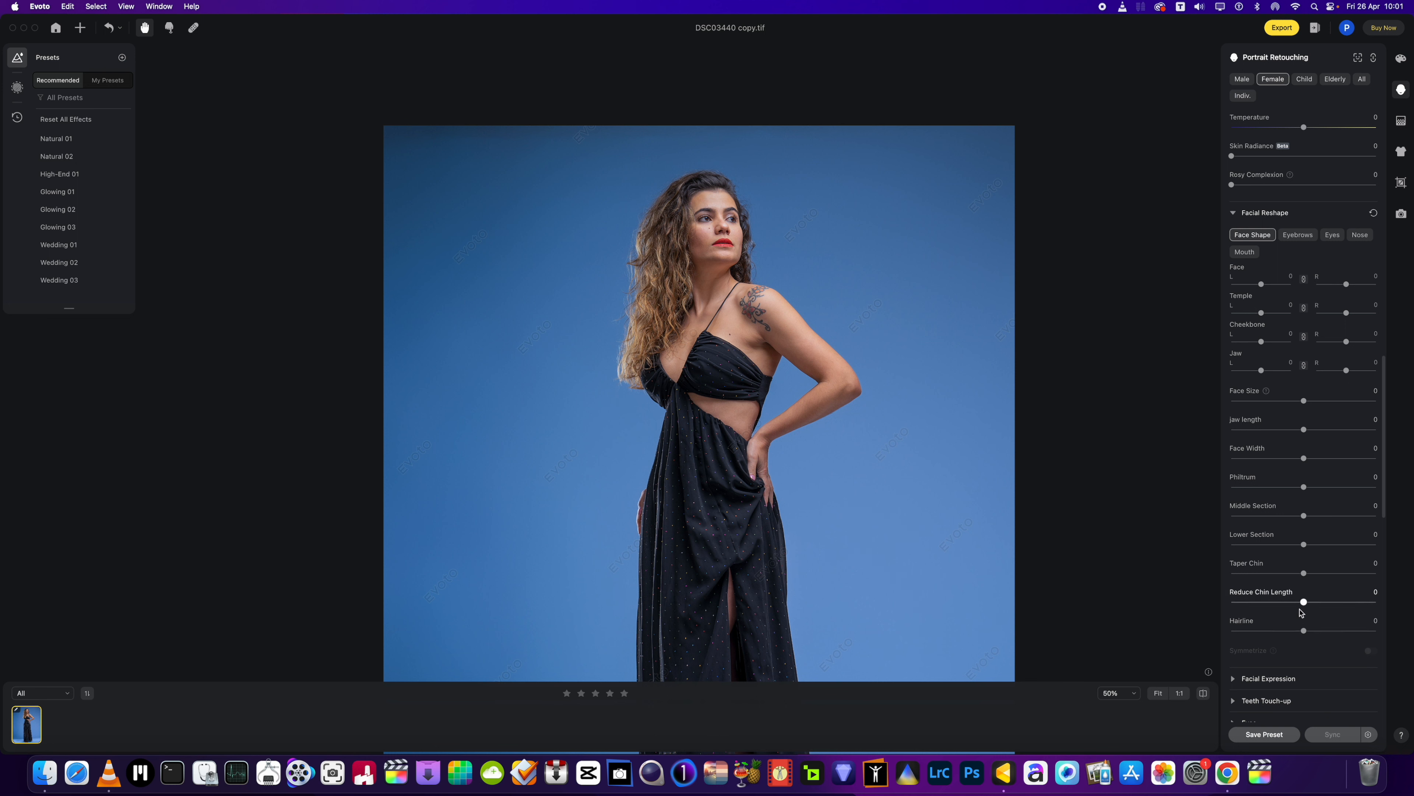
left_click_drag(1305, 403, 1288, 405)
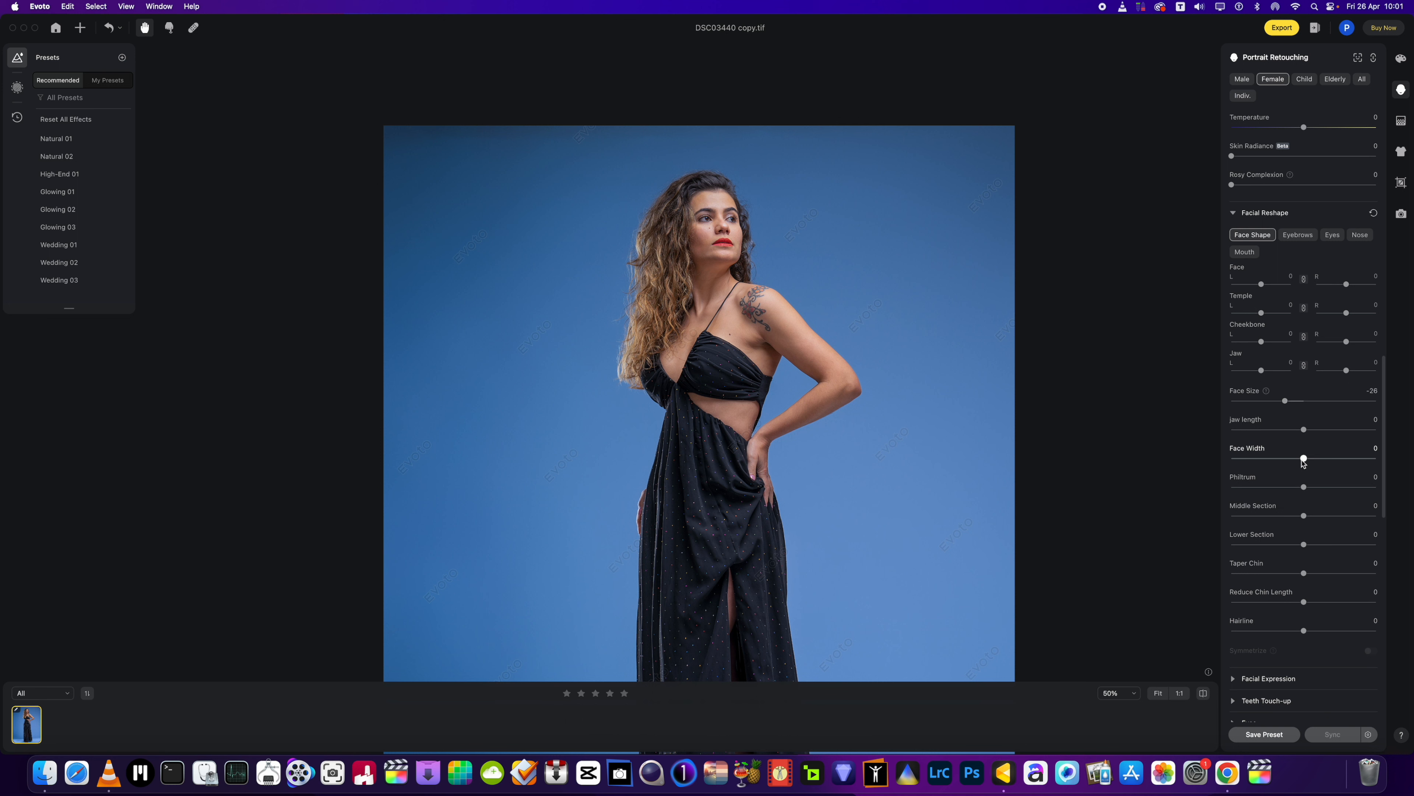
left_click_drag(1303, 459, 1282, 460)
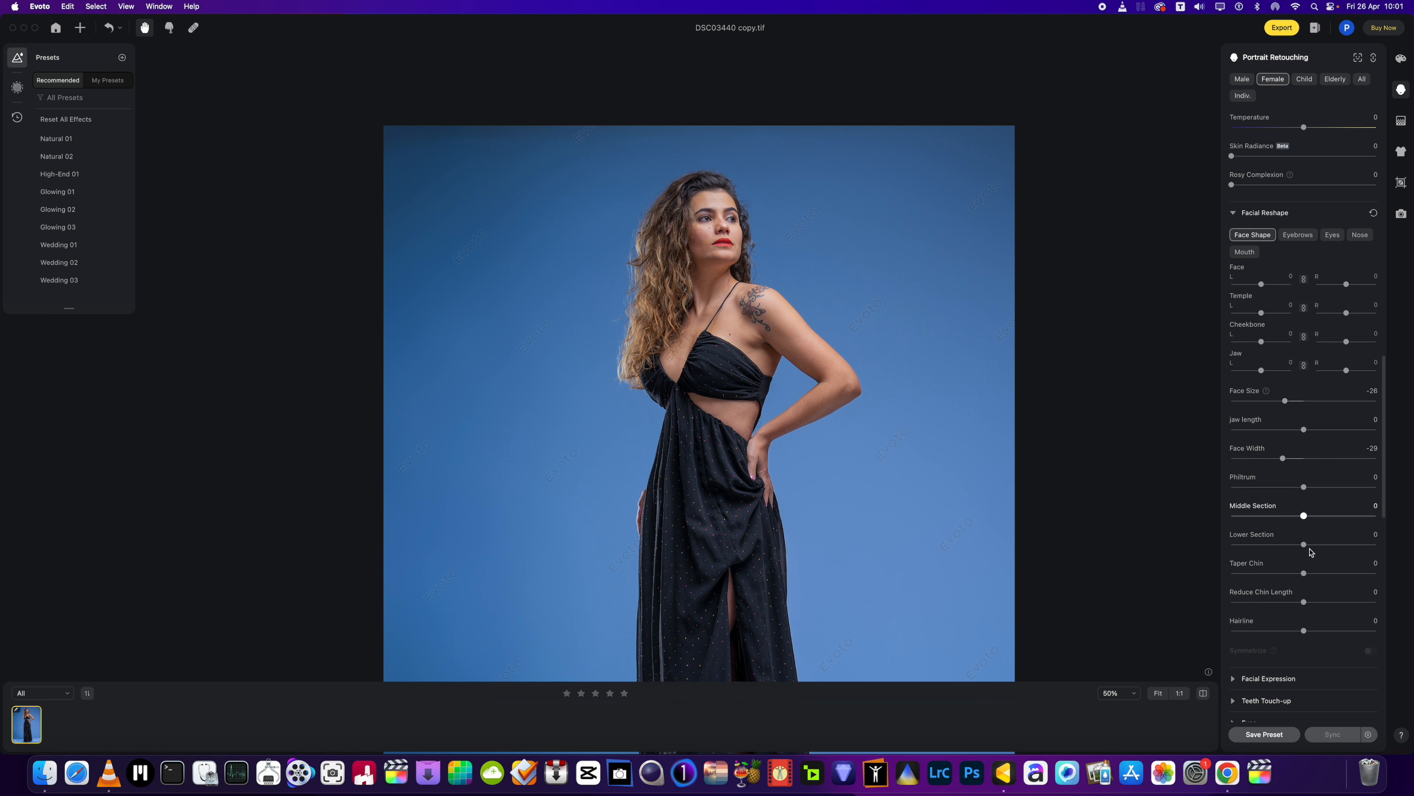
left_click_drag(1298, 573, 1240, 574)
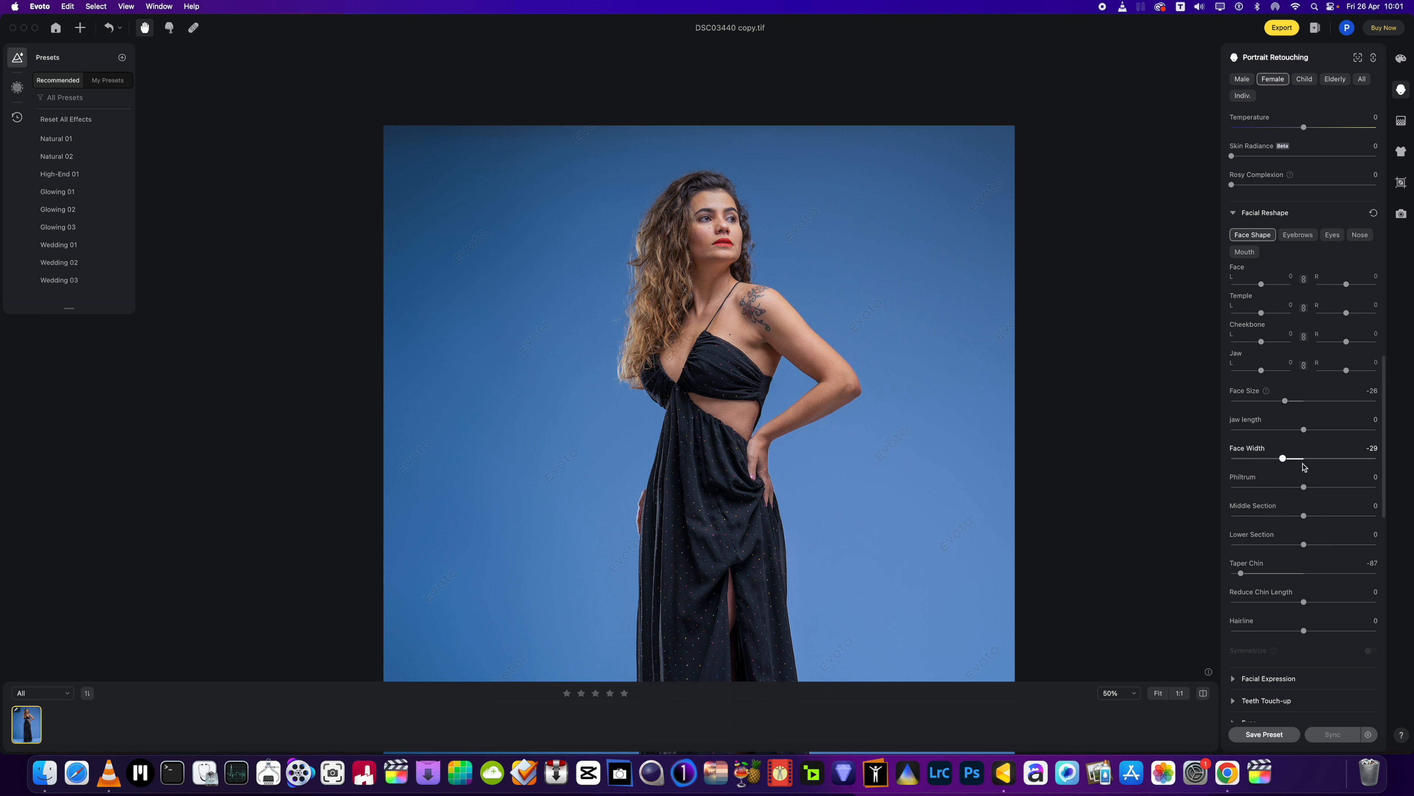
mouse_move(1304, 434)
left_mouse_down()
mouse_move(1255, 434)
mouse_move(1280, 435)
left_mouse_up()
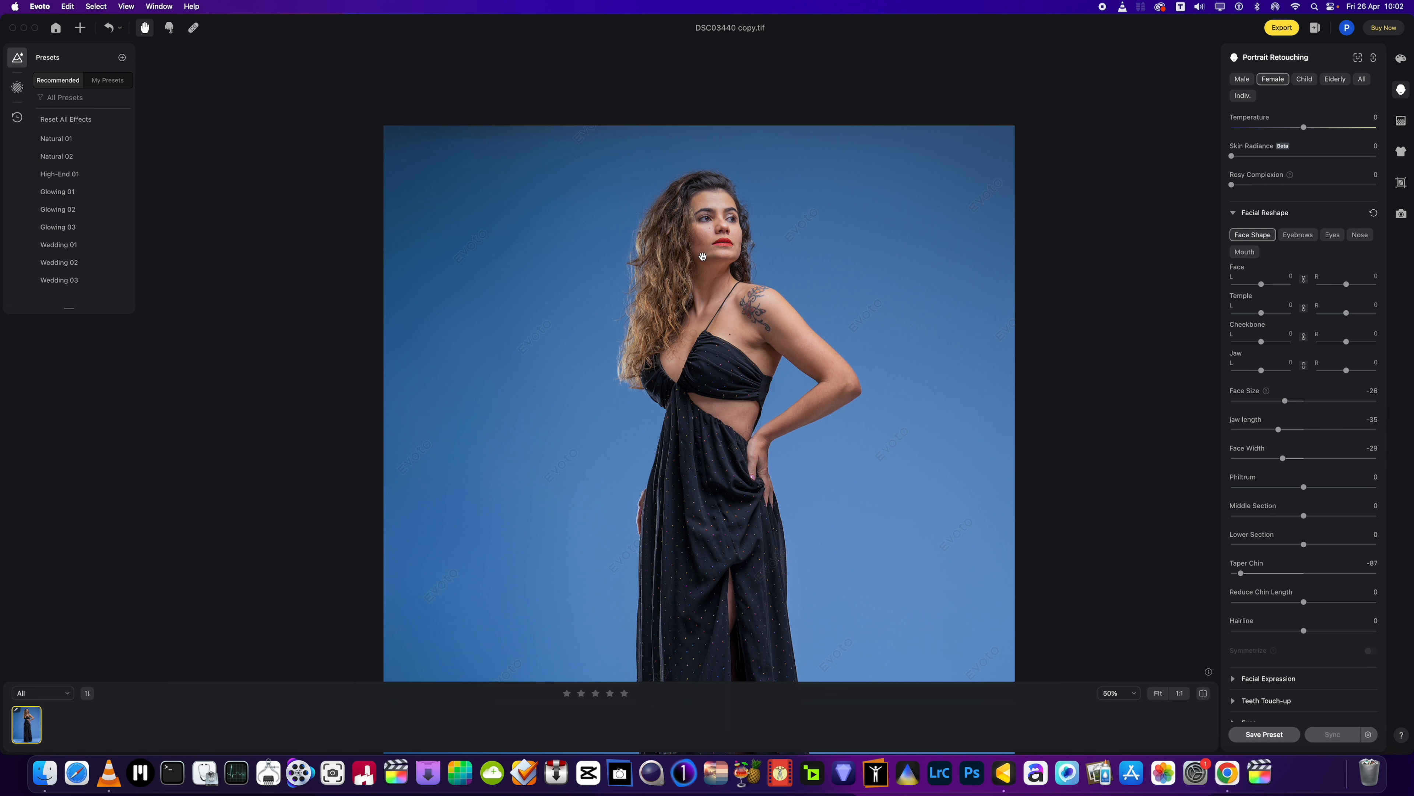
Set Cheekbone to 7 on both sides and Jaw to 31 on the left, with the right jaw slightly negative.
mouse_move(1341, 373)
left_mouse_down()
mouse_move(1271, 369)
mouse_move(1378, 372)
mouse_move(1364, 371)
left_mouse_up()
left_click(1333, 374)
left_click(1346, 371)
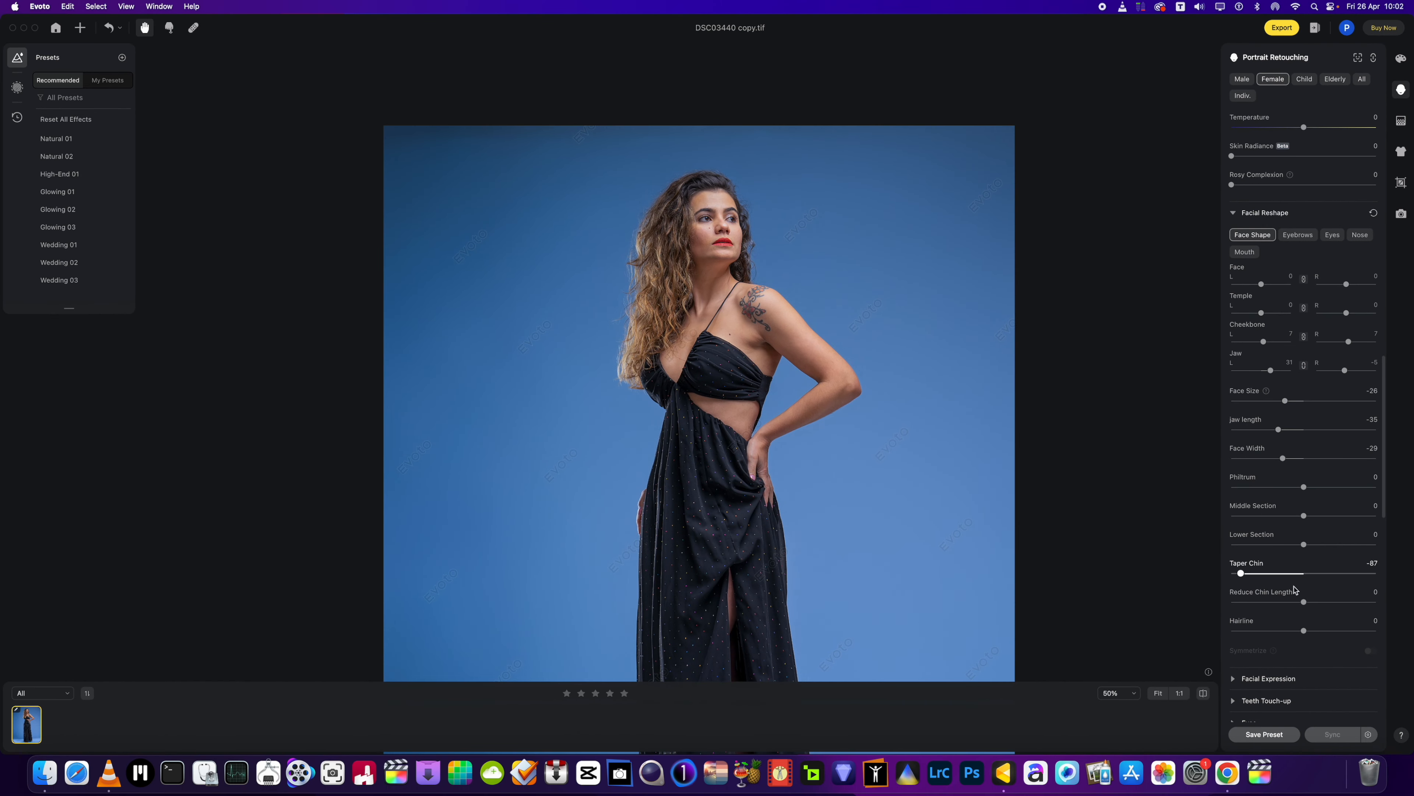
Strengthen the woman's eyebrows by setting Eyebrow Makeup to 30 on both sides.
scroll(1298, 618, "down", 5)
left_click_drag(987, 537, 922, 529)
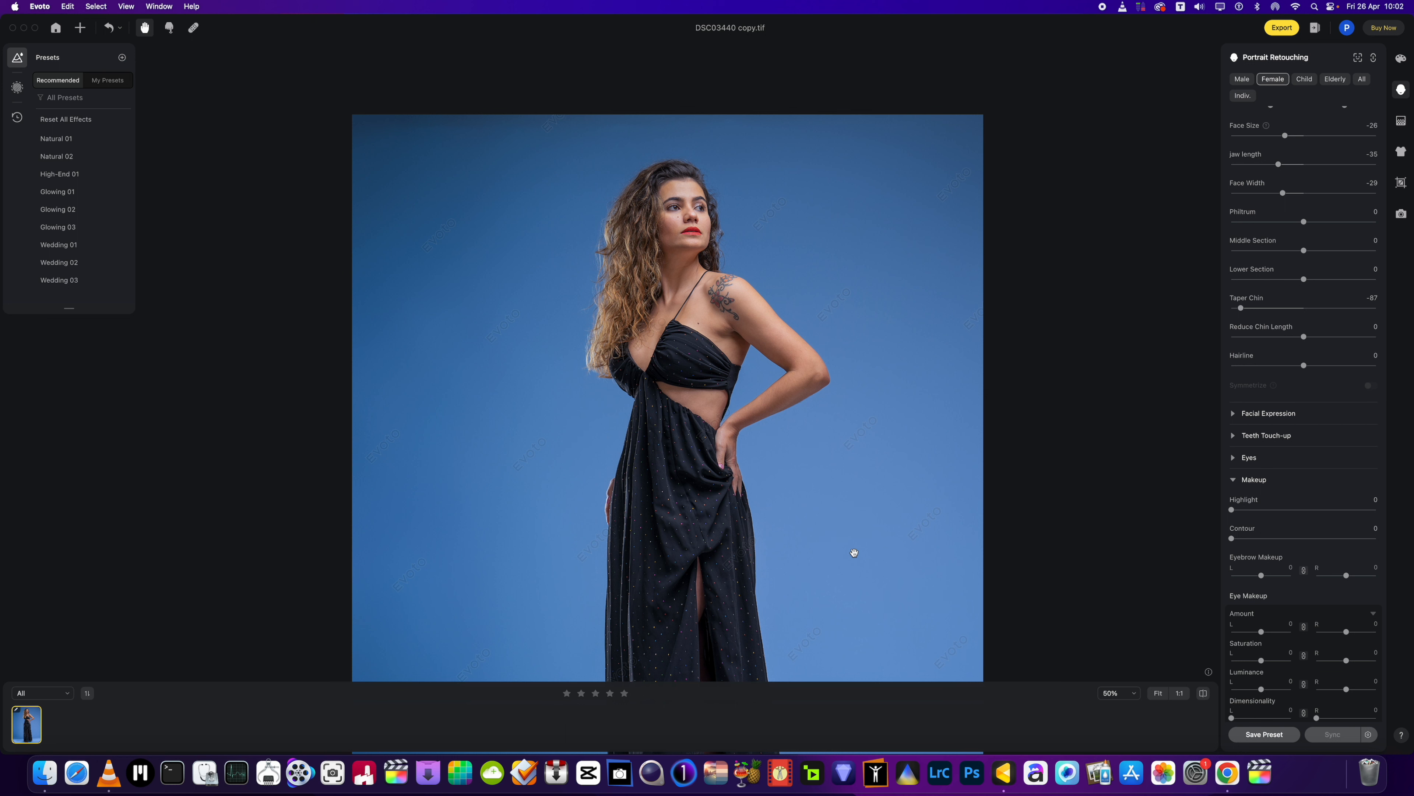
left_click_drag(854, 552, 875, 529)
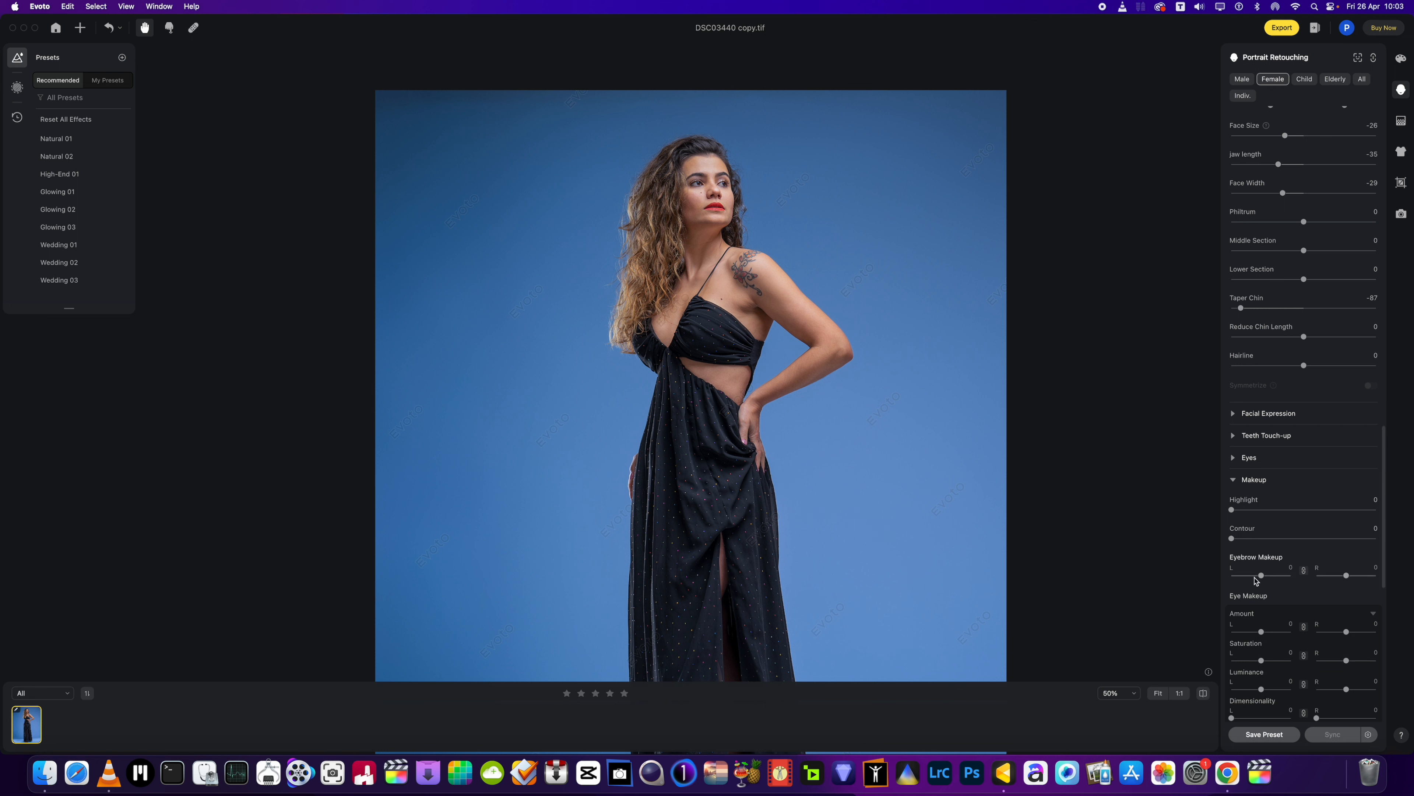
mouse_move(1261, 576)
left_mouse_down()
mouse_move(1286, 577)
mouse_move(1272, 578)
left_mouse_up()
scroll(720, 224, "up", 5)
Apply eyelash style 07 to the woman's eyes and set the upper and lower lash amounts to 100.
scroll(720, 224, "down", 1)
scroll(1367, 612, "down", 5)
scroll(1365, 609, "down", 3)
left_click(1253, 535)
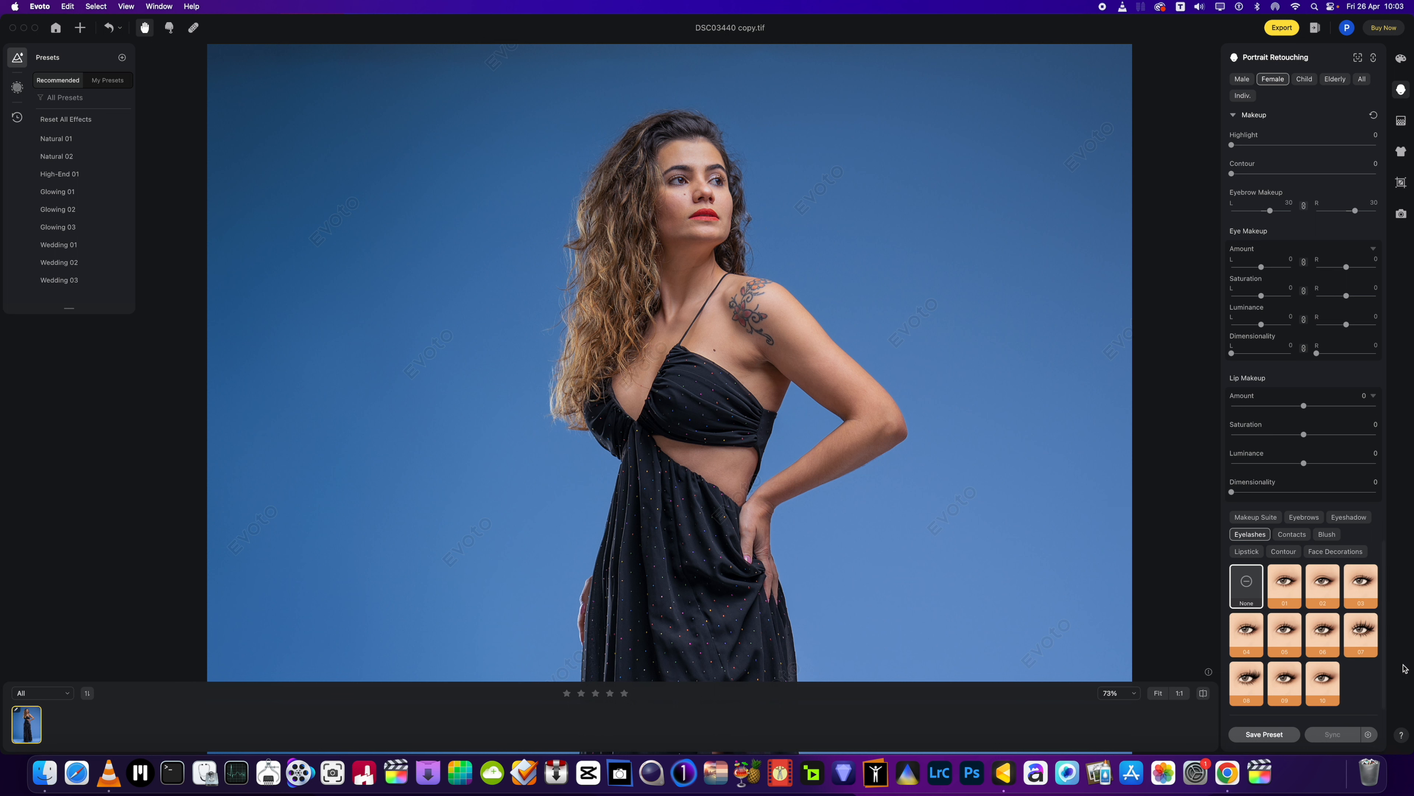
left_click(1362, 635)
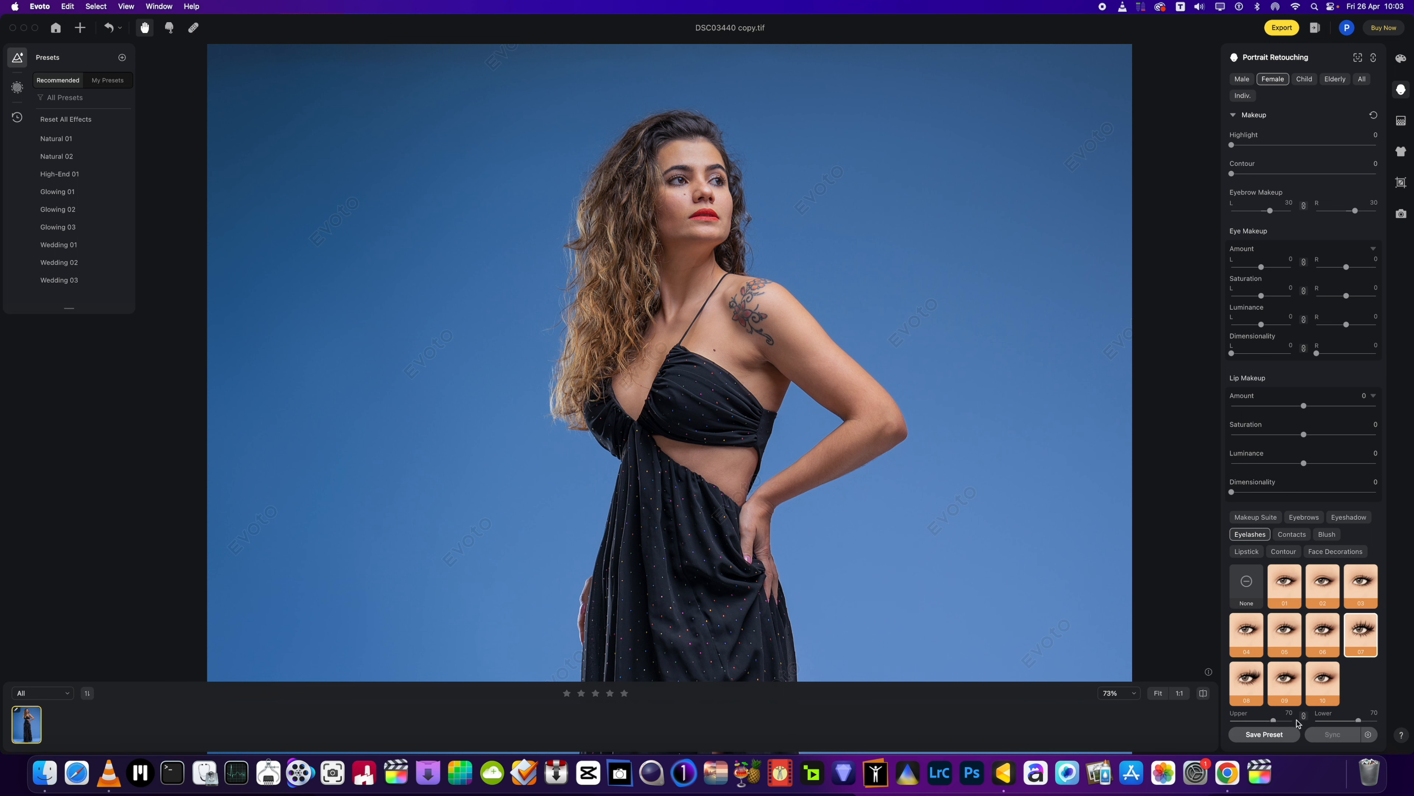
scroll(688, 198, "up", 3)
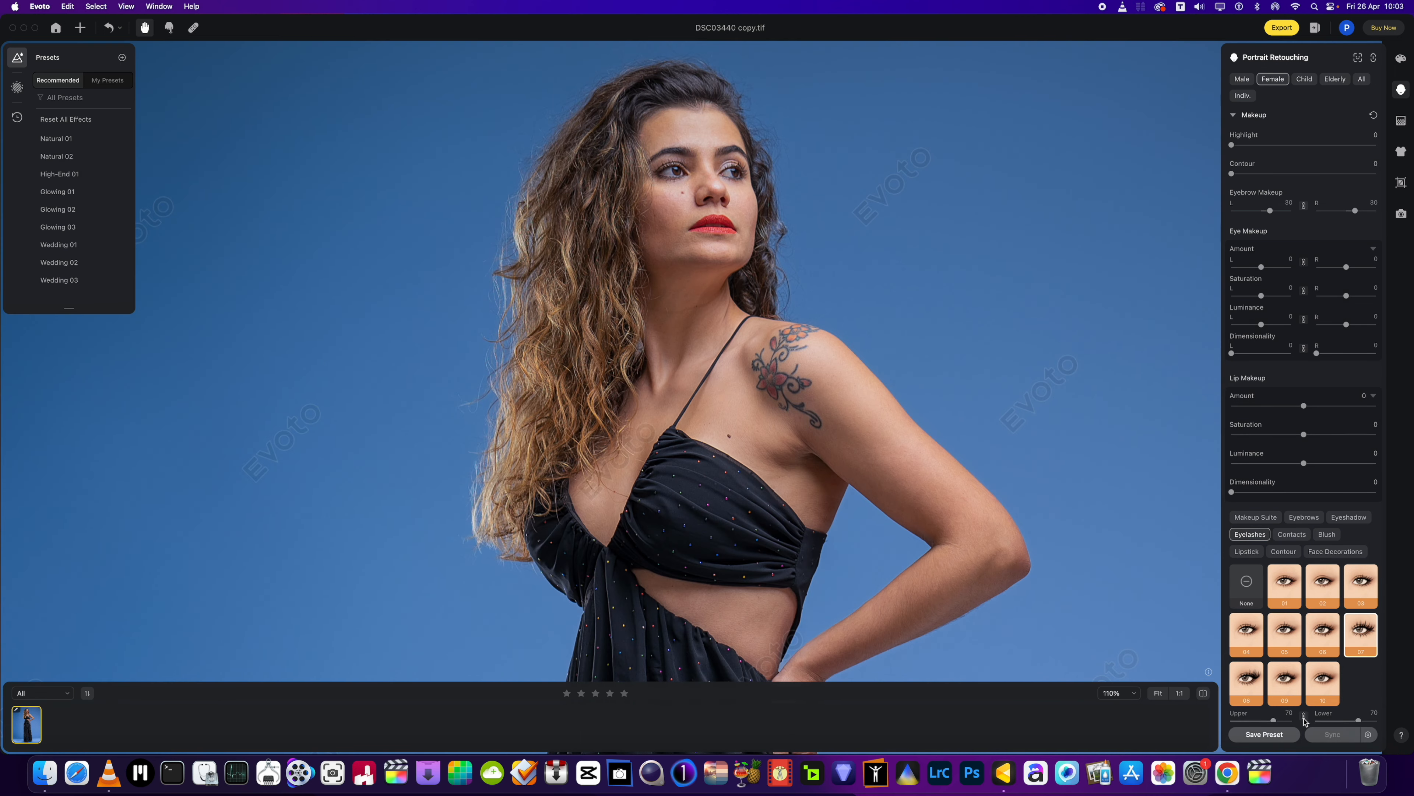
scroll(848, 390, "down", 2)
scroll(1234, 601, "down", 2)
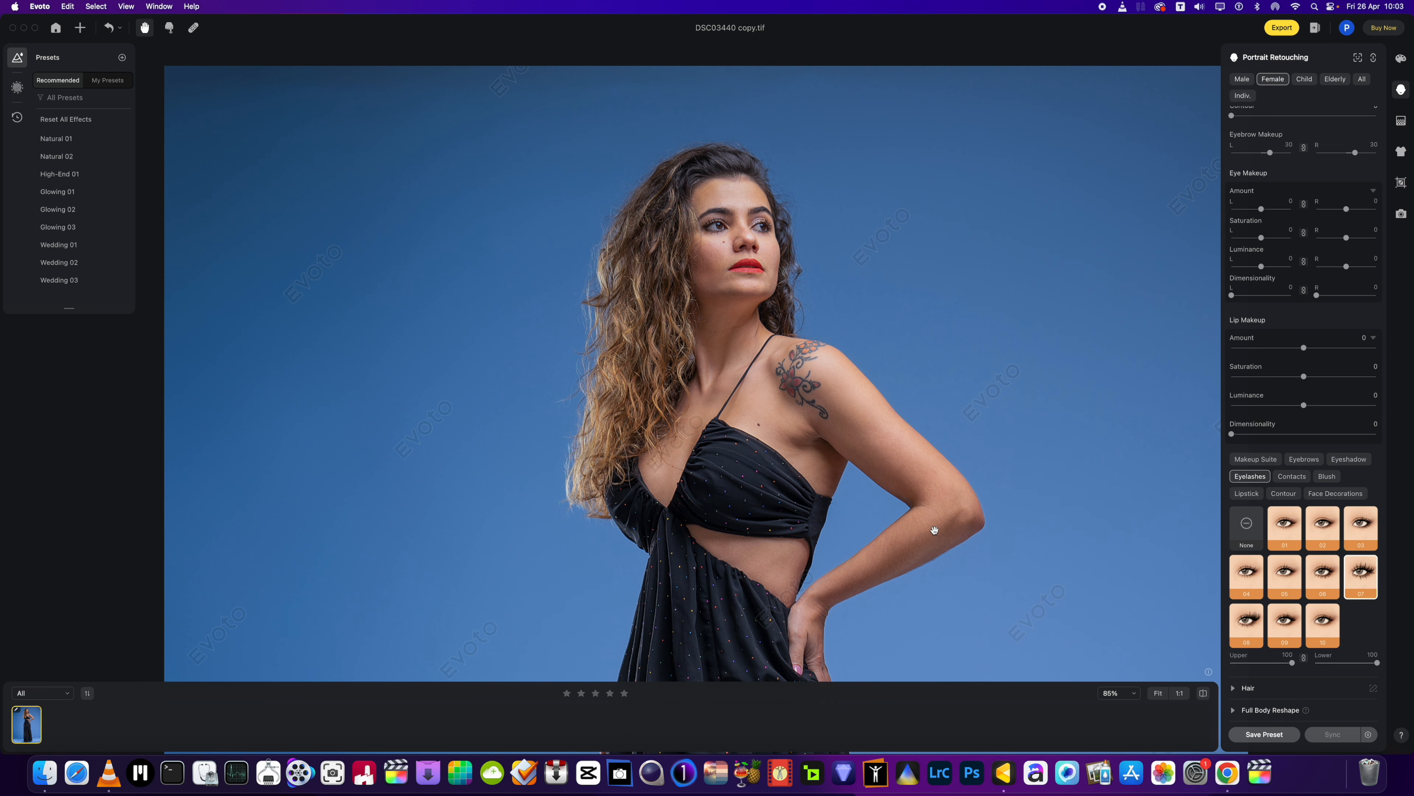
Apply the brown contact lens style 01 at an amount of 100 and check the eyes up close.
scroll(1017, 423, "down", 2)
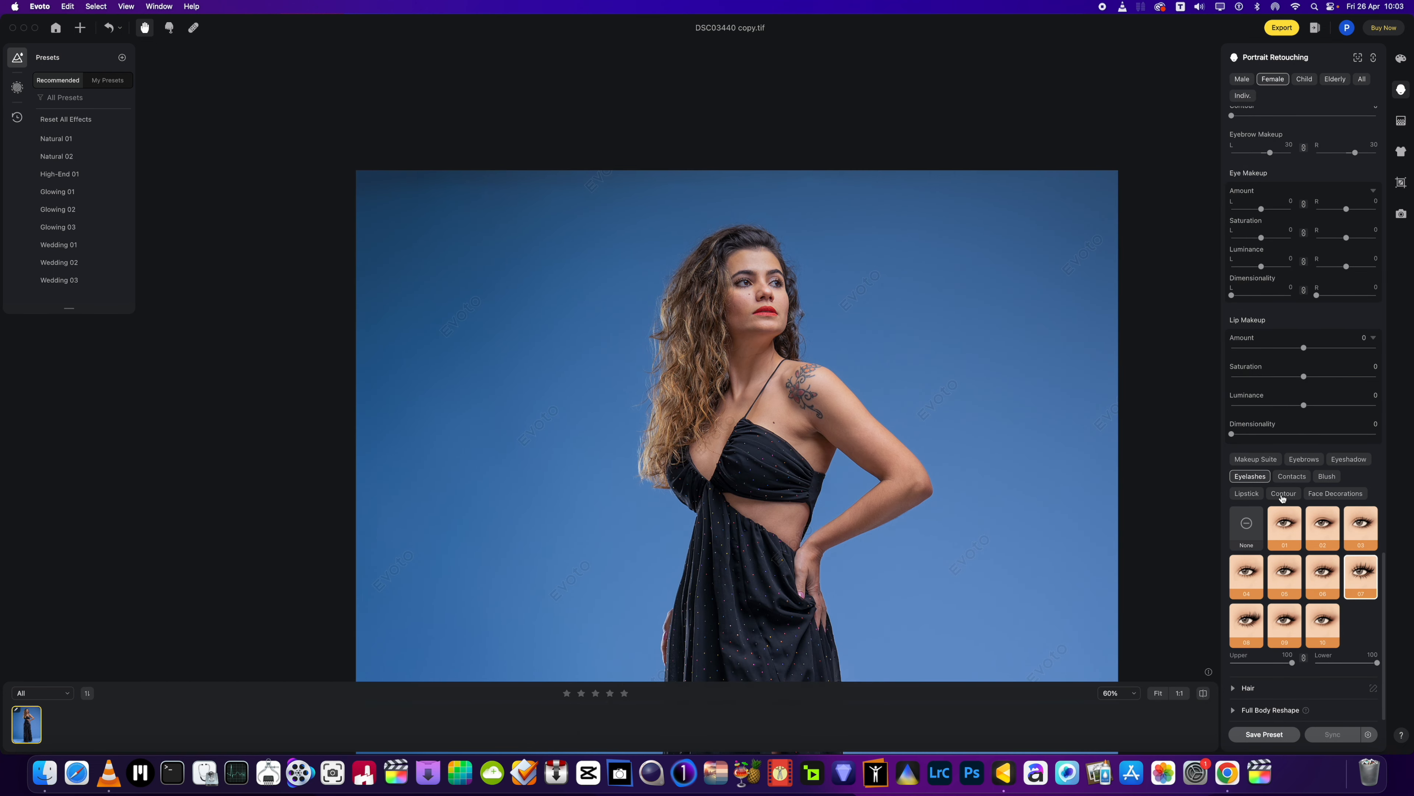
left_click(1293, 476)
left_click(1286, 534)
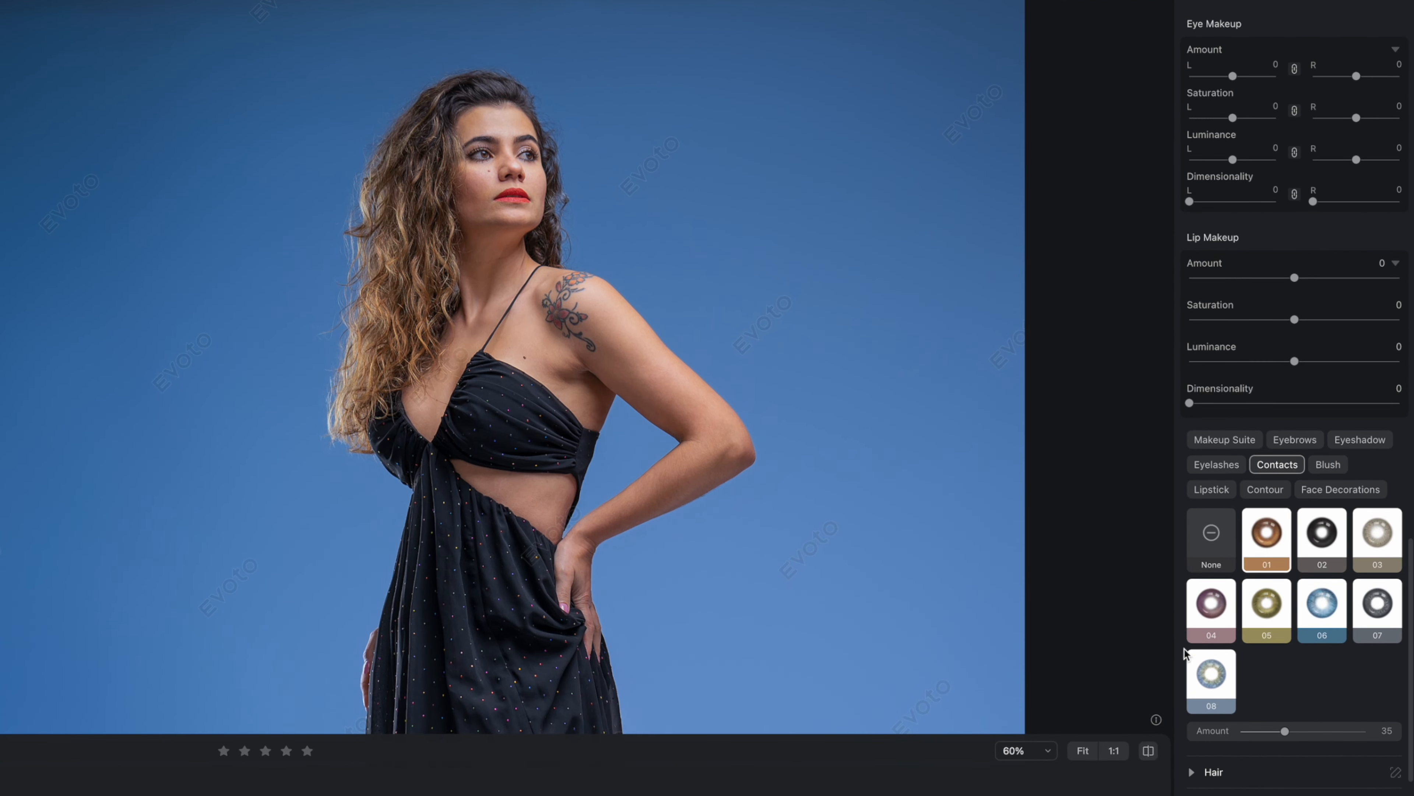
left_click_drag(1285, 731, 1366, 731)
left_click(563, 215)
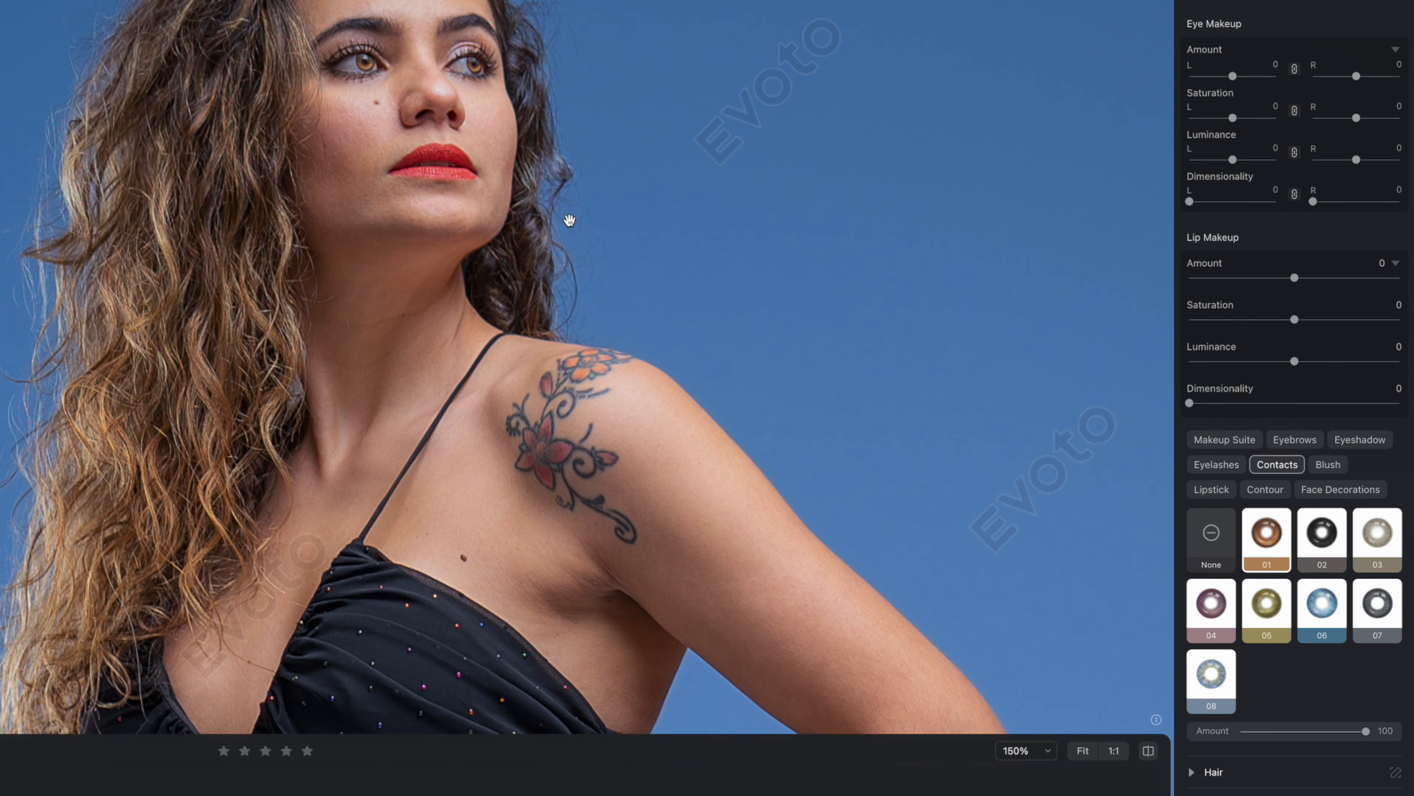
Lower the amount of the brown contact lens style 01 to about 38 and check the face from farther away.
scroll(569, 223, "down", 4)
left_click_drag(1366, 731, 1308, 685)
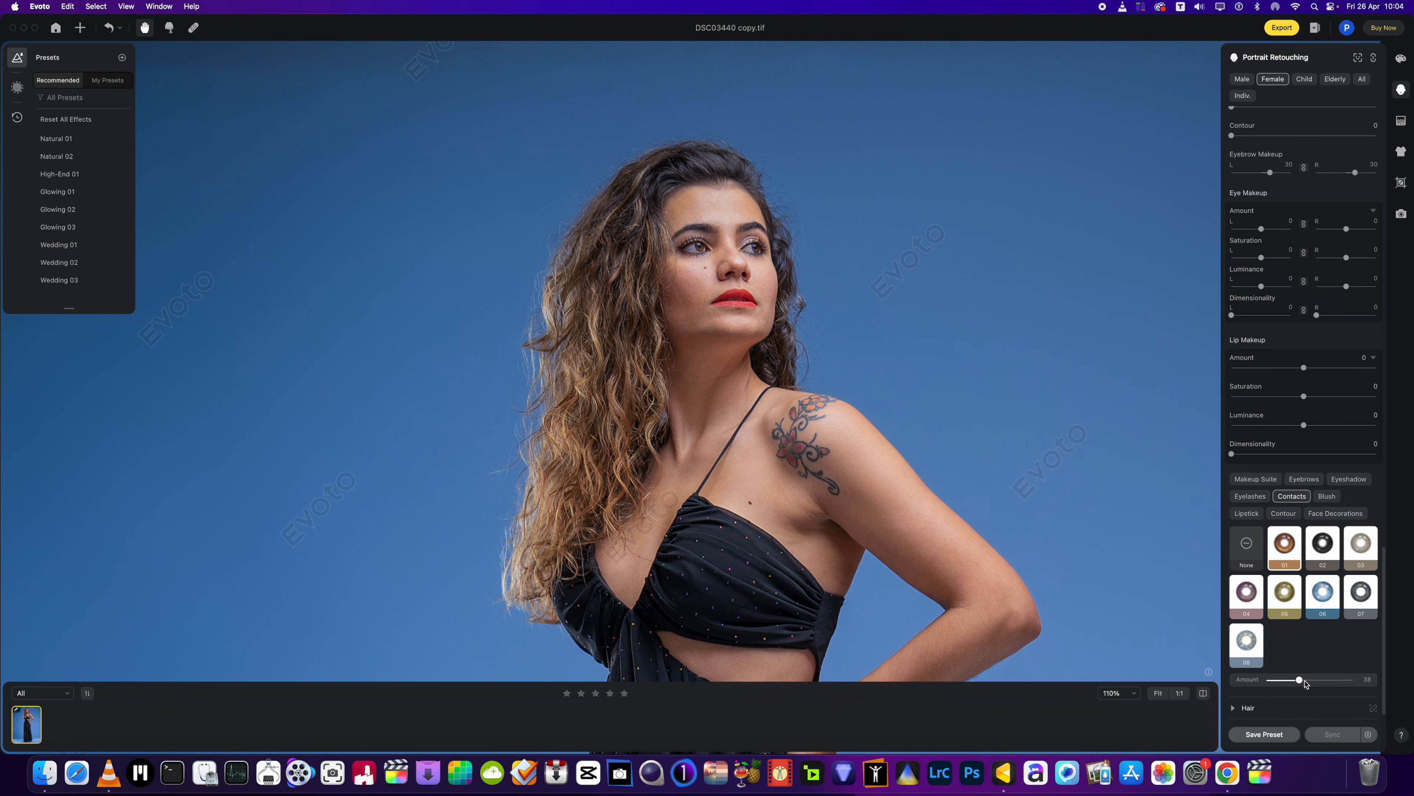
scroll(1007, 610, "down", 4)
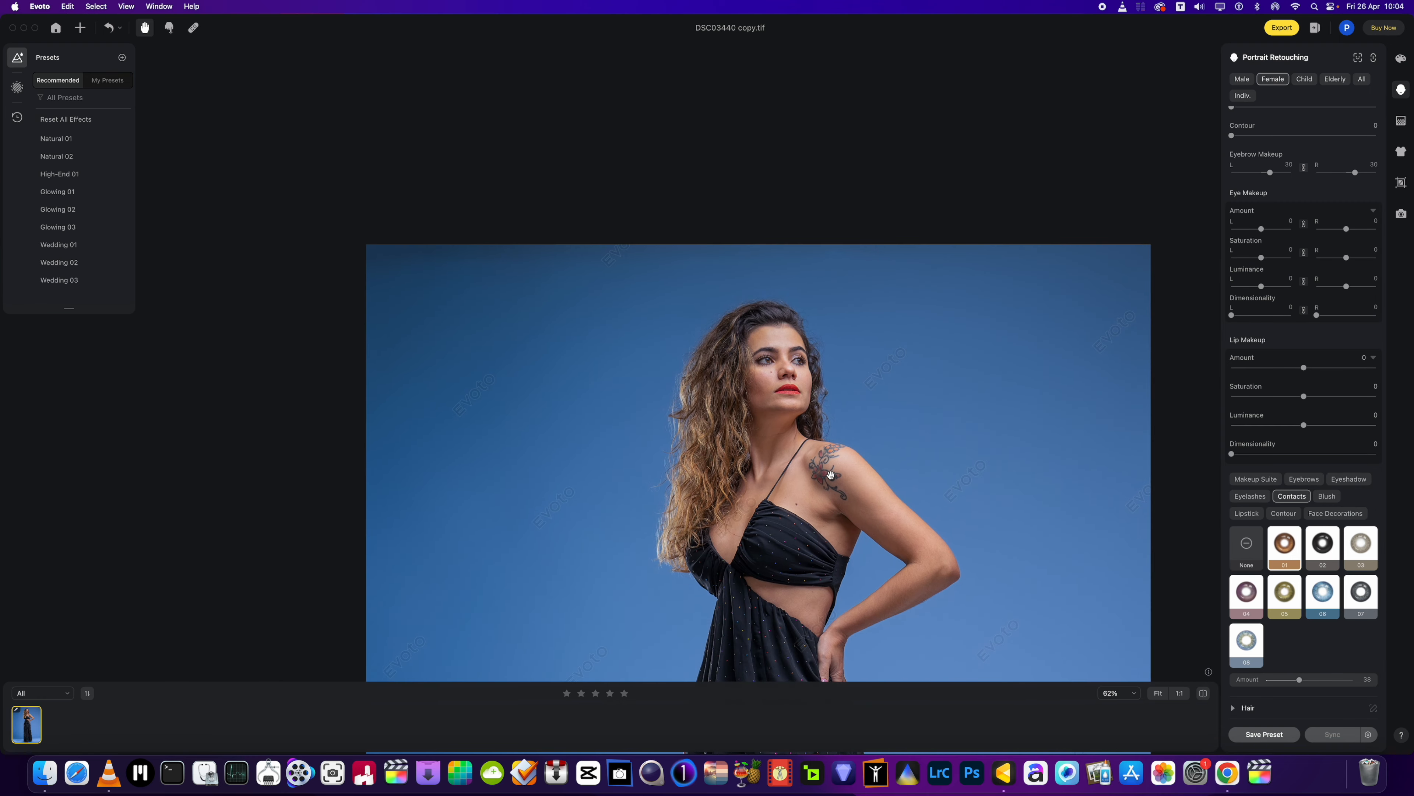
scroll(830, 475, "up", 3)
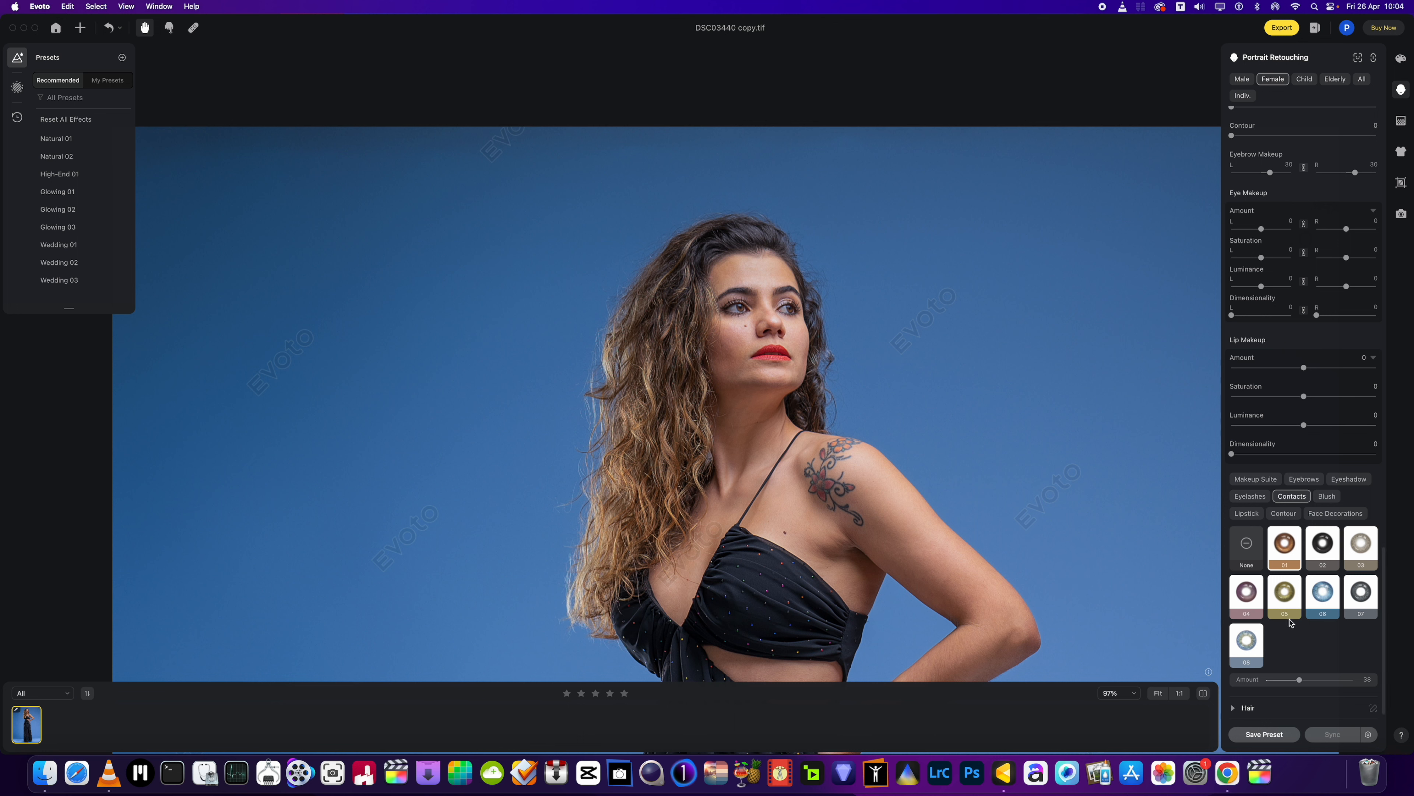
Try the blue contact lens style 06 and return to brown style 01 at an amount of 32.
left_click(1323, 599)
left_click_drag(1301, 681, 1329, 680)
left_click(1295, 548)
left_click_drag(1296, 681, 1290, 681)
scroll(1064, 552, "down", 1)
left_click_drag(1035, 573, 976, 506)
scroll(973, 506, "up", 1)
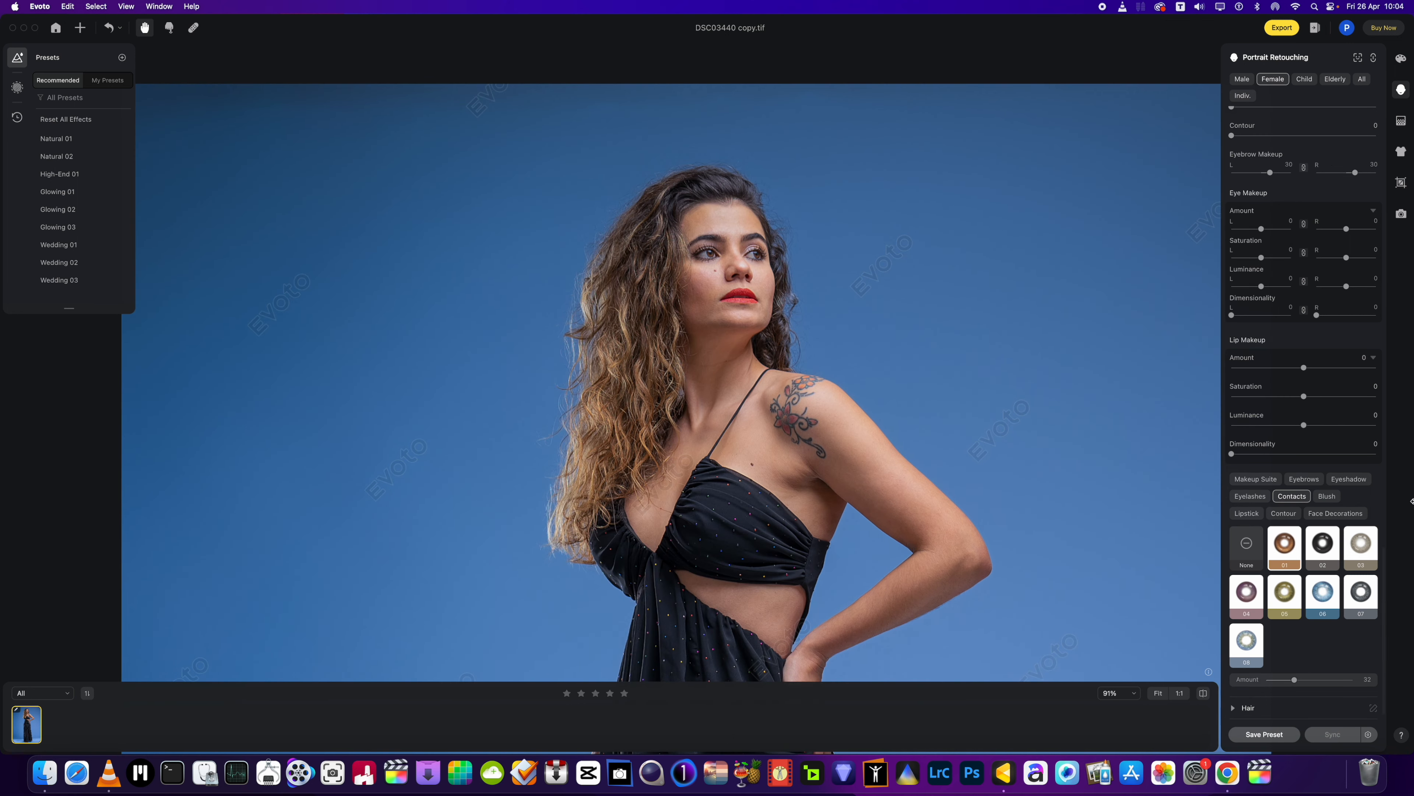
Try the purple lipstick style 09 with Glossy texture at an amount of 41, and reset the lipstick to None.
left_click(1249, 497)
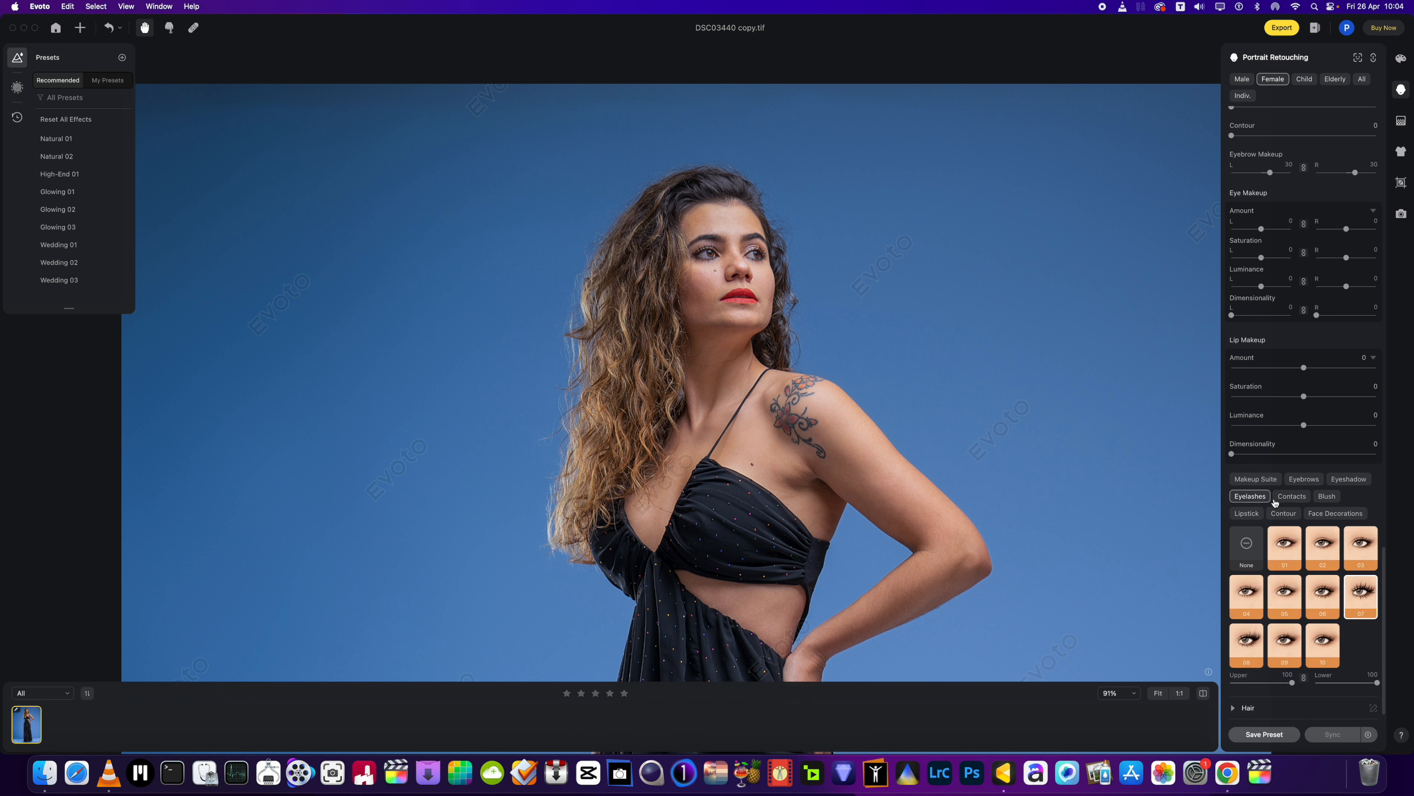
left_click(1251, 513)
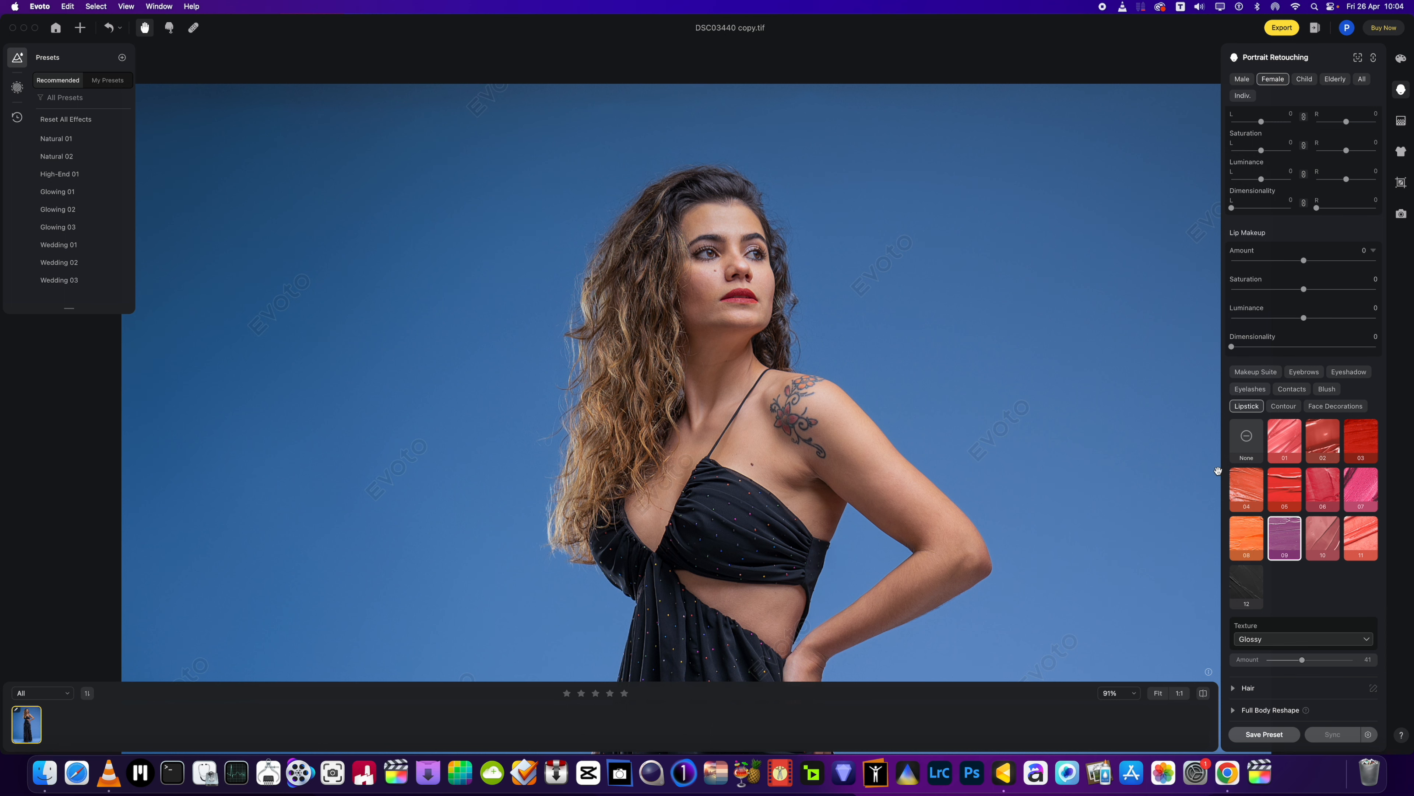
scroll(960, 416, "down", 5)
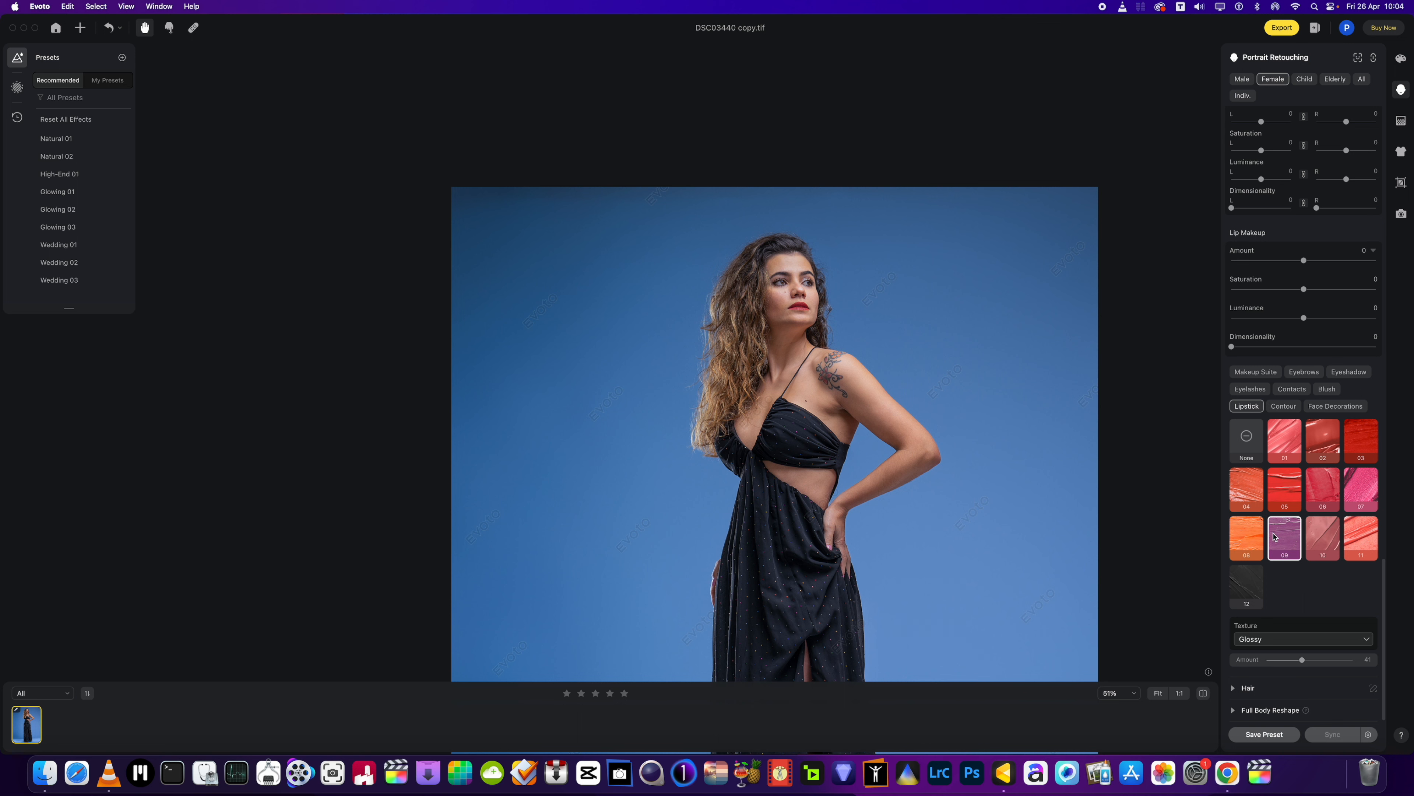
left_click(1253, 457)
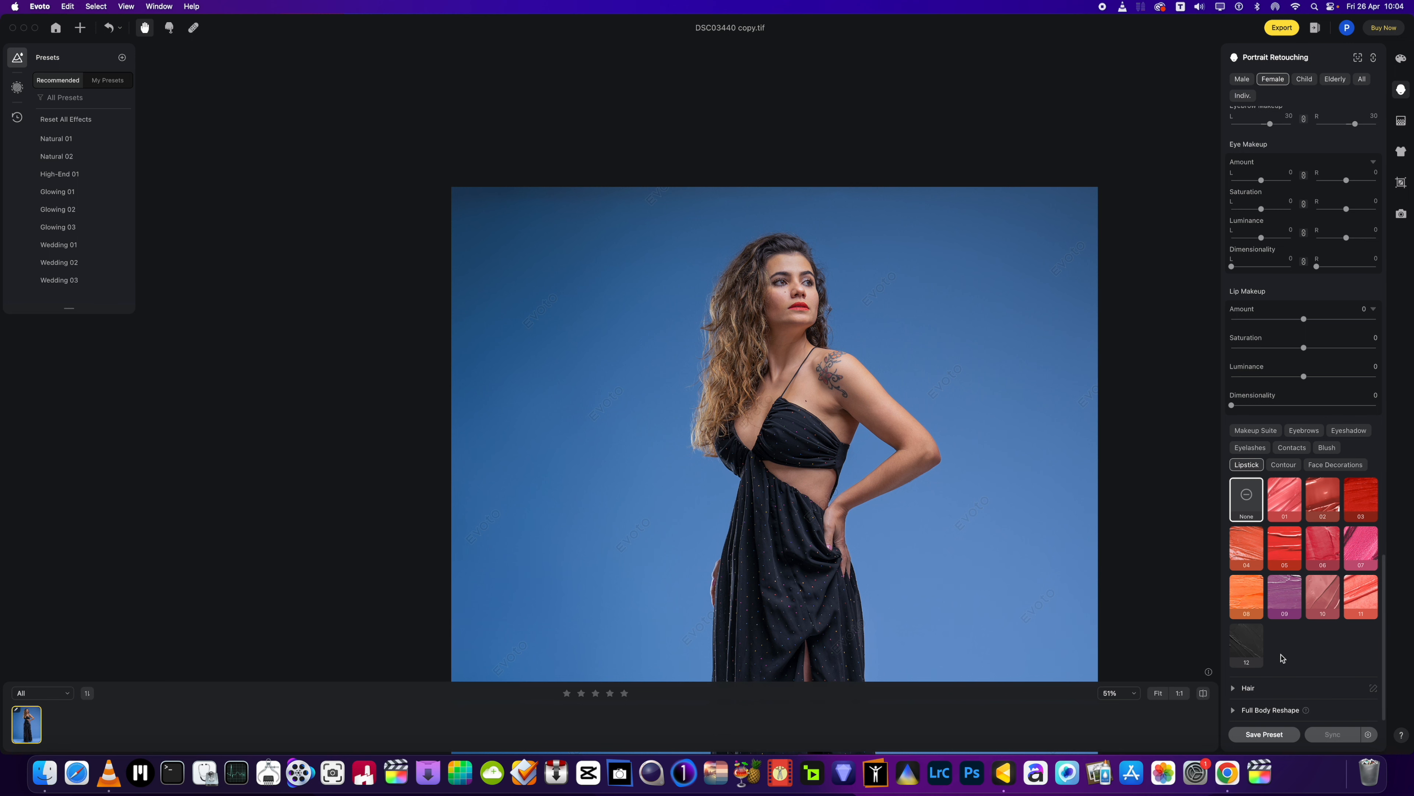
Set High Cranial Top to 93 in the Hair settings and check the stray hairs around the woman's hair outline.
left_click(1246, 687)
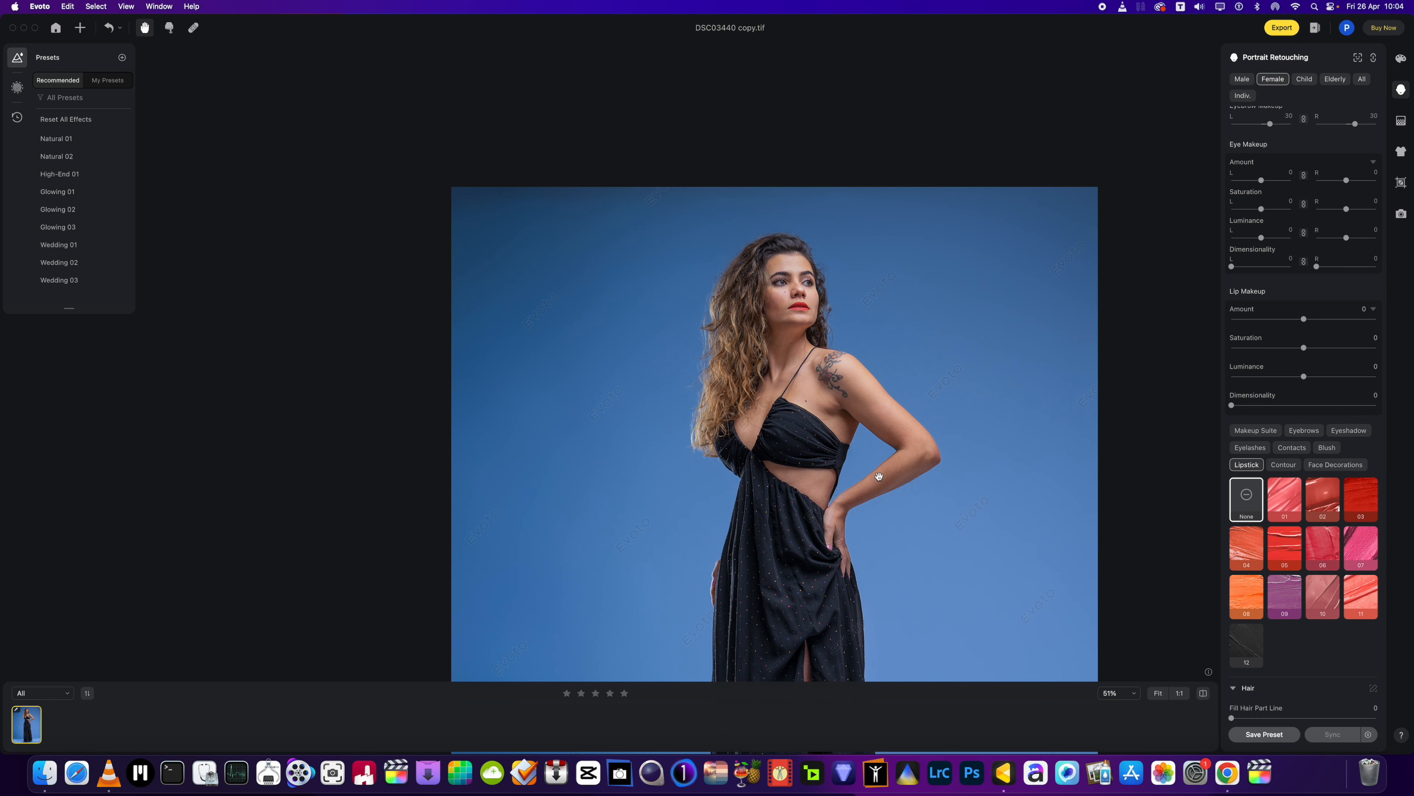
left_click_drag(879, 476, 809, 437)
scroll(1343, 592, "down", 3)
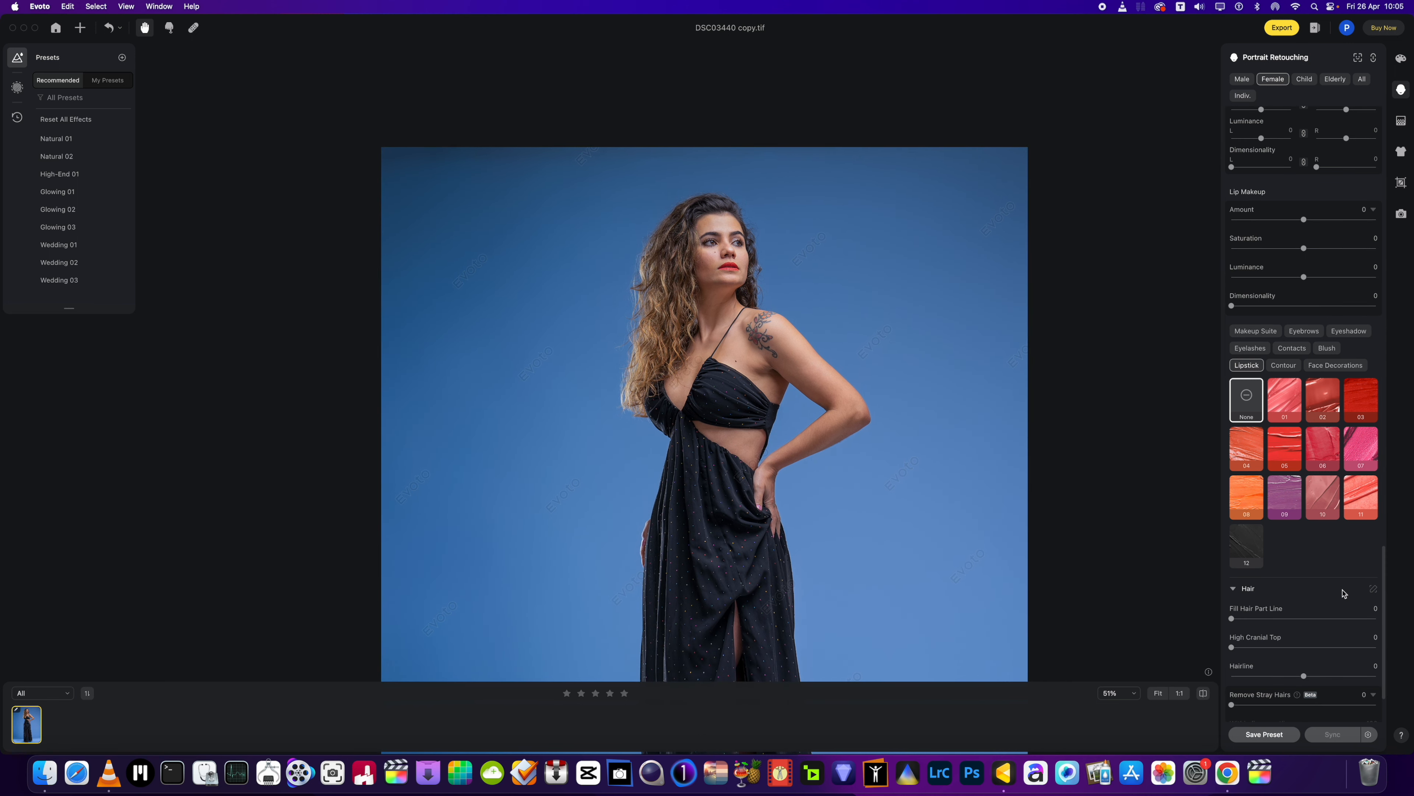
scroll(1343, 592, "down", 3)
left_click_drag(1232, 563, 1366, 567)
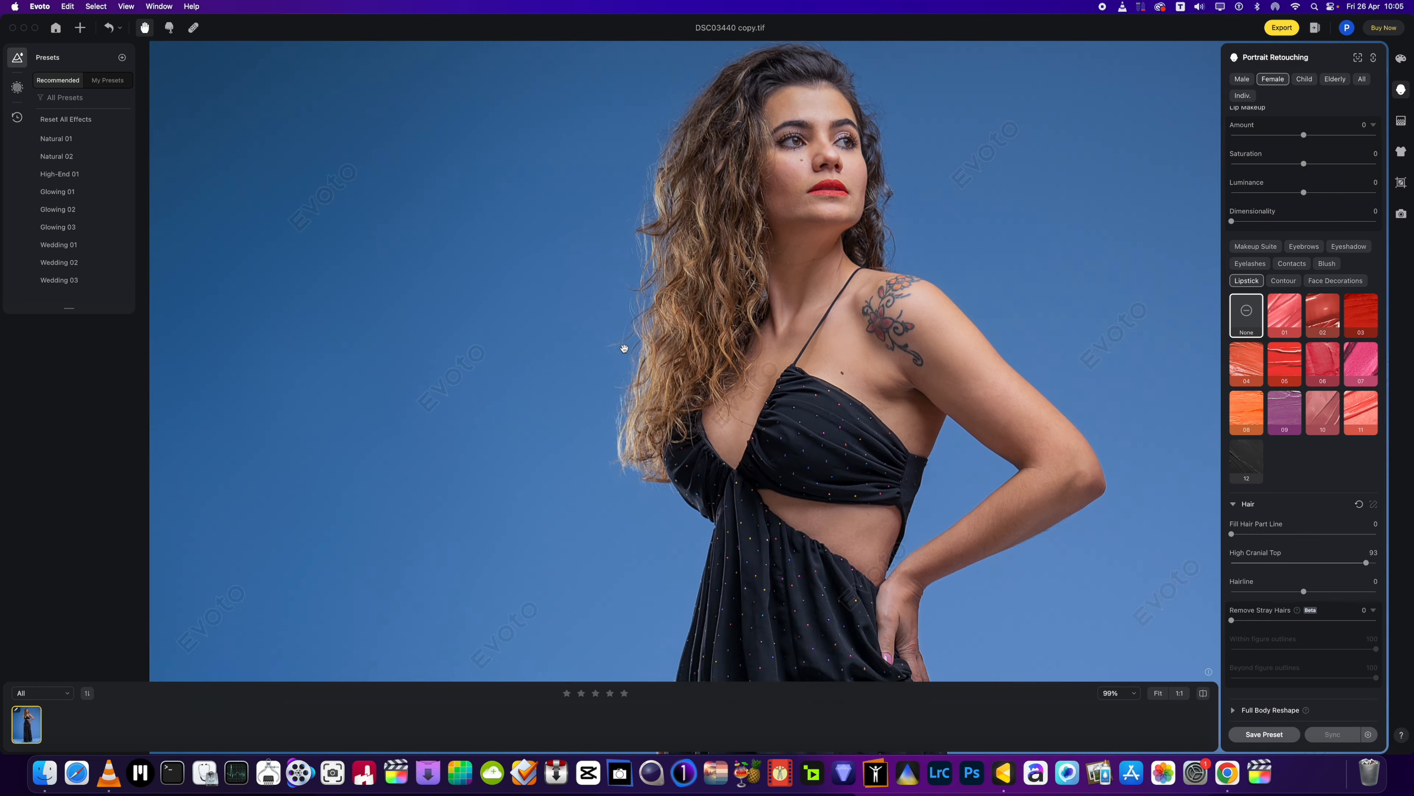
scroll(623, 348, "up", 5)
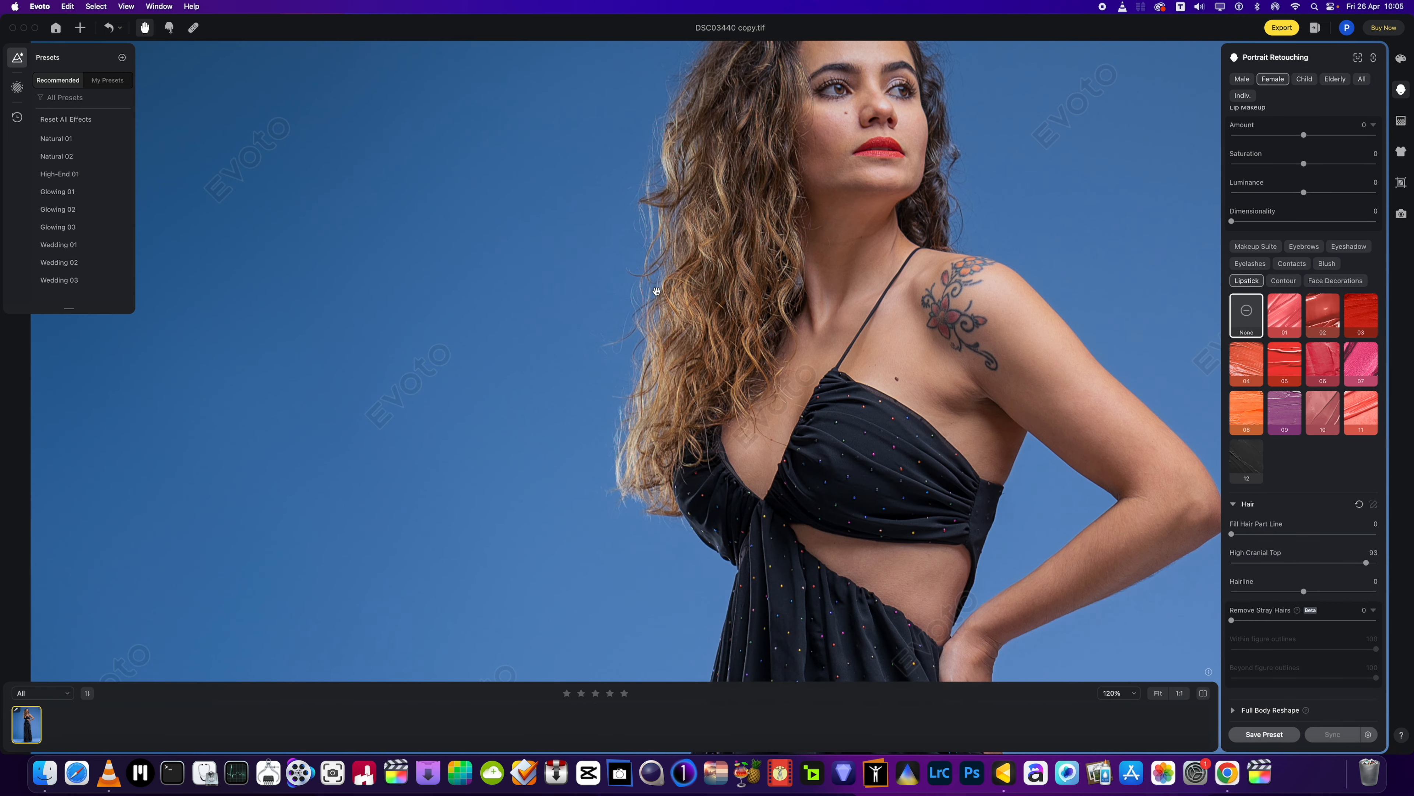
scroll(657, 290, "down", 5)
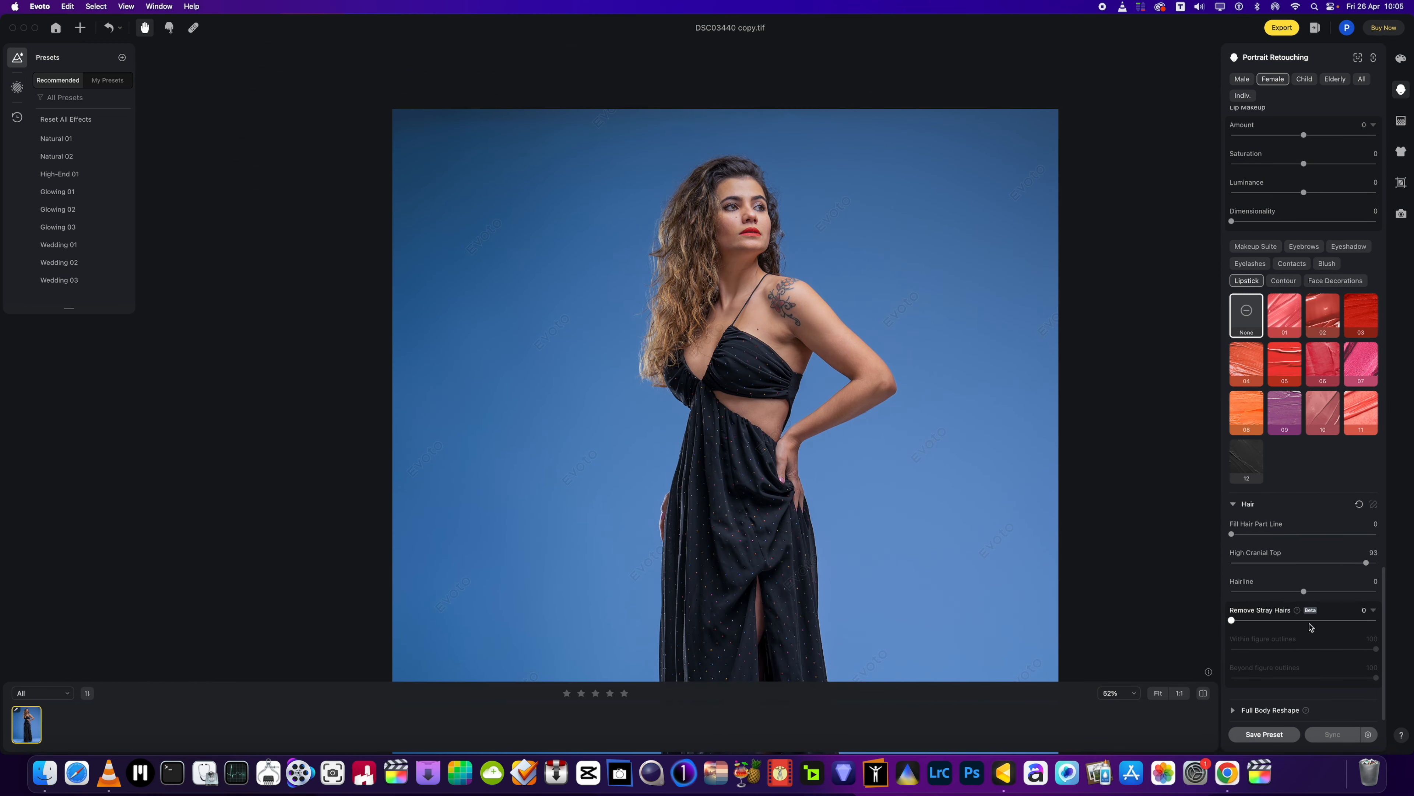
Apply blush style 01 to the woman's cheeks at an amount of 60.
scroll(1310, 569, "up", 3)
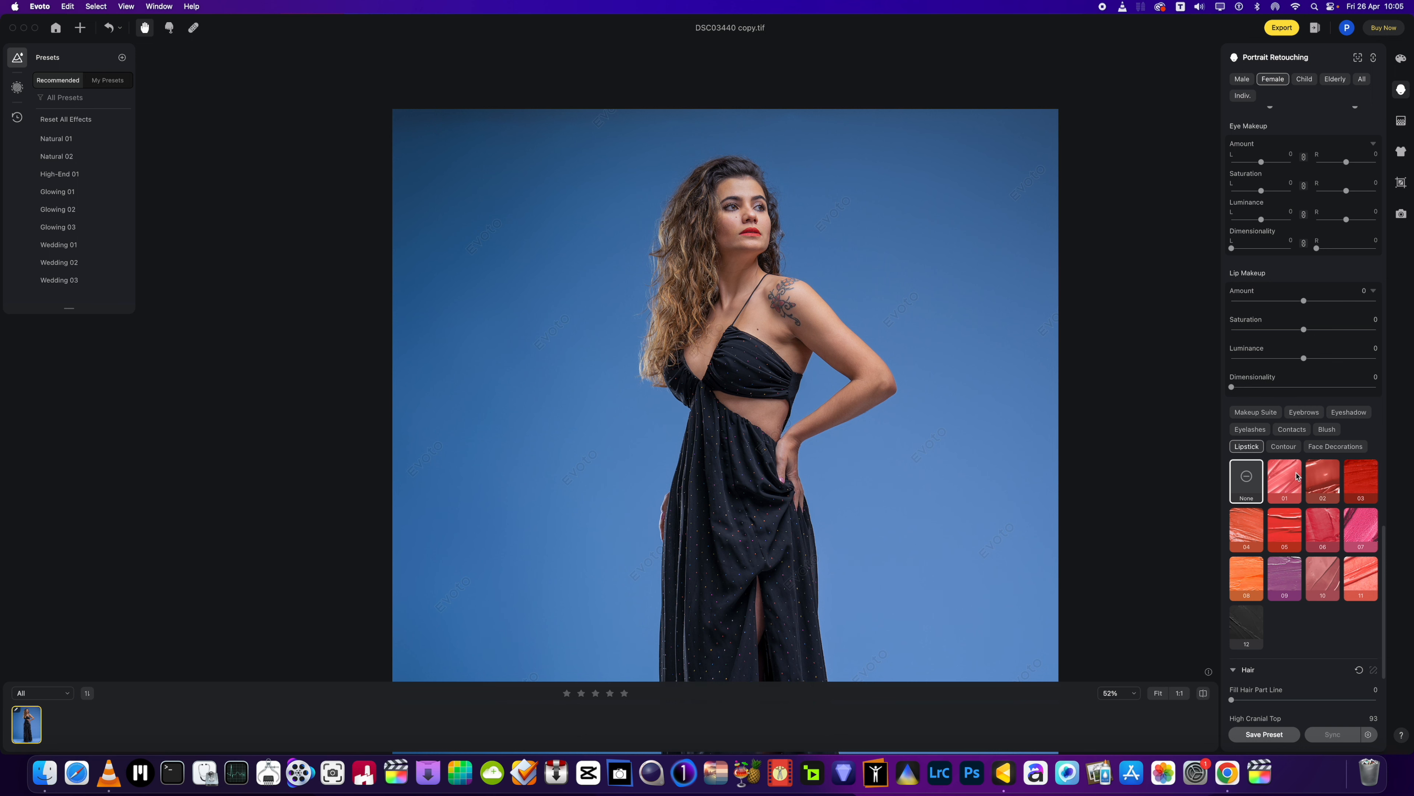
left_click(1327, 429)
scroll(759, 234, "up", 3)
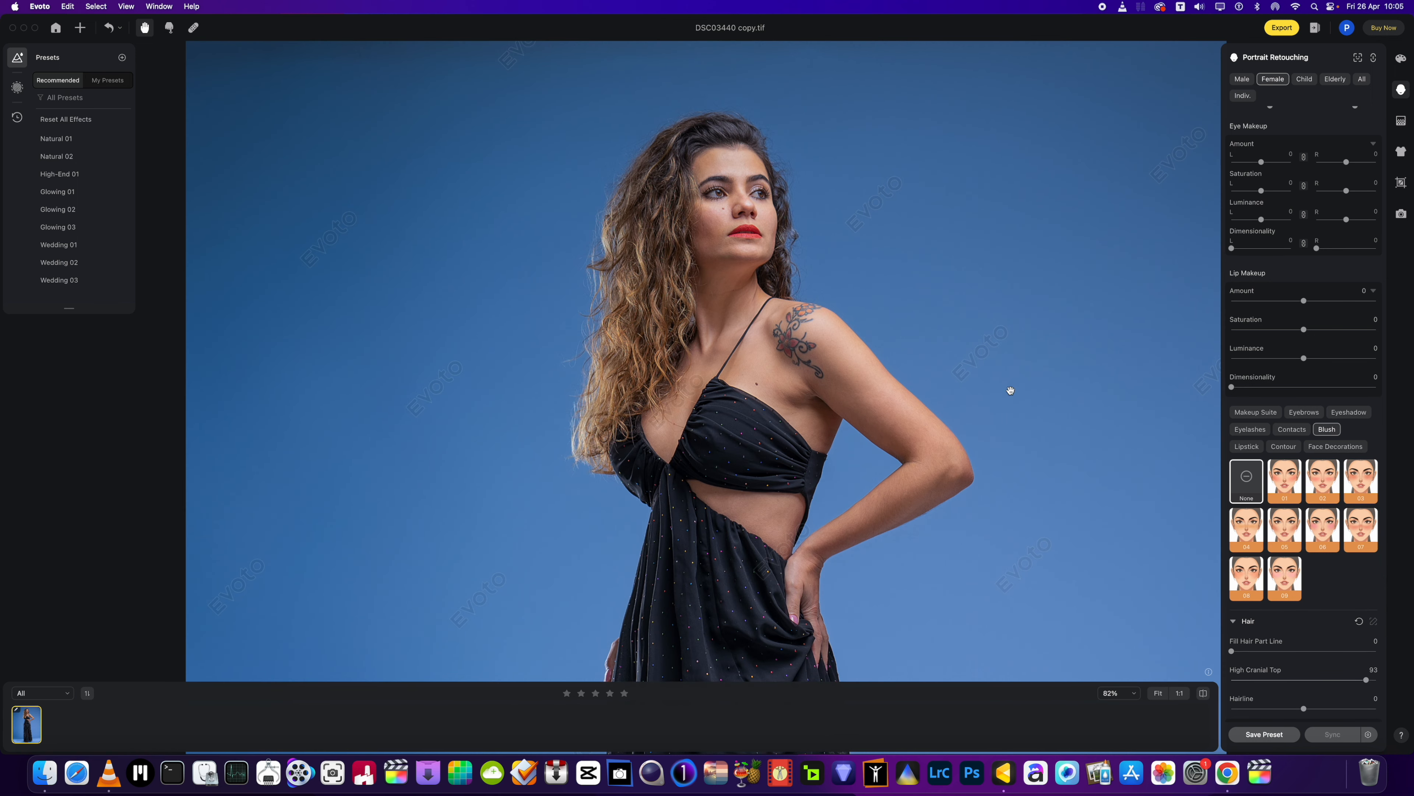
left_click(1290, 490)
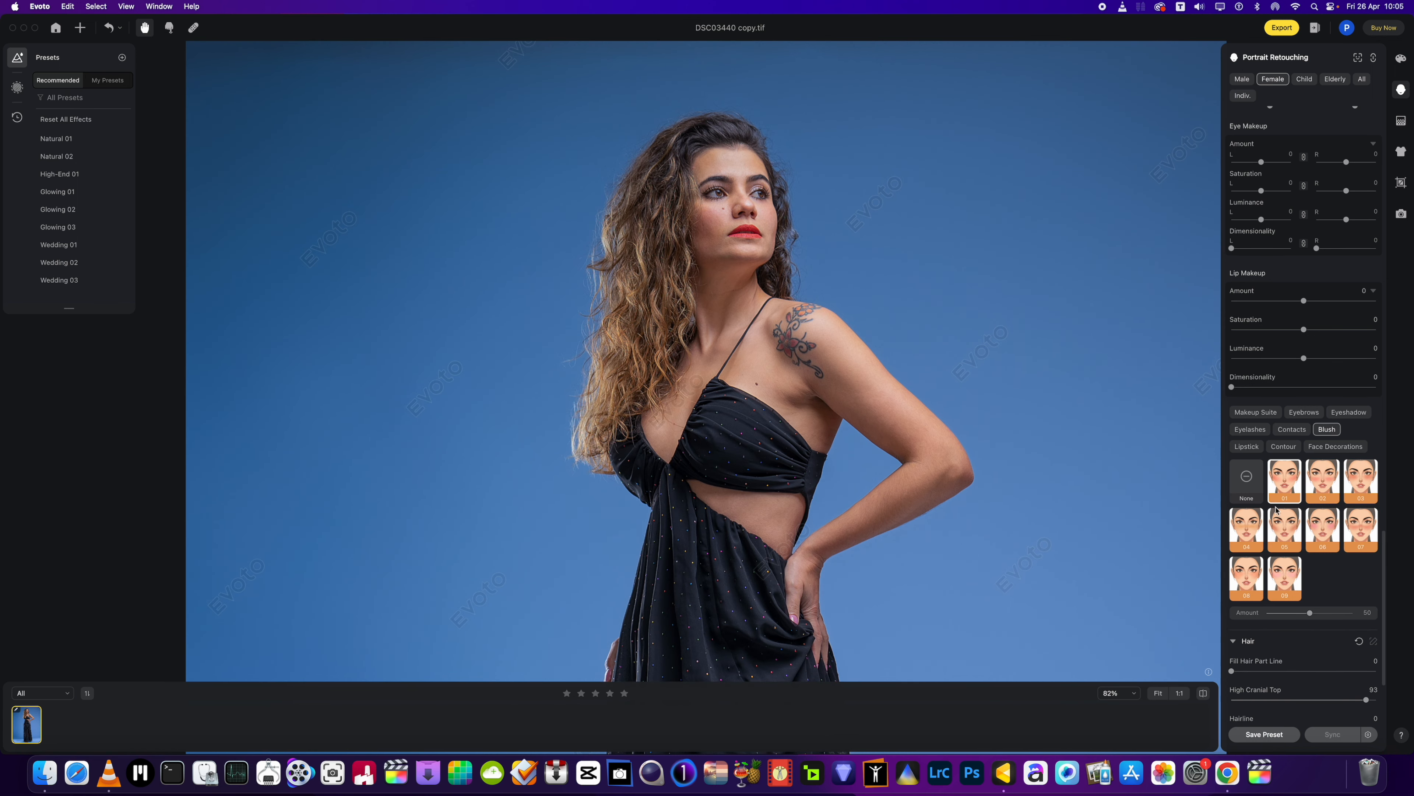
left_click_drag(1310, 612, 1319, 612)
scroll(940, 440, "down", 3)
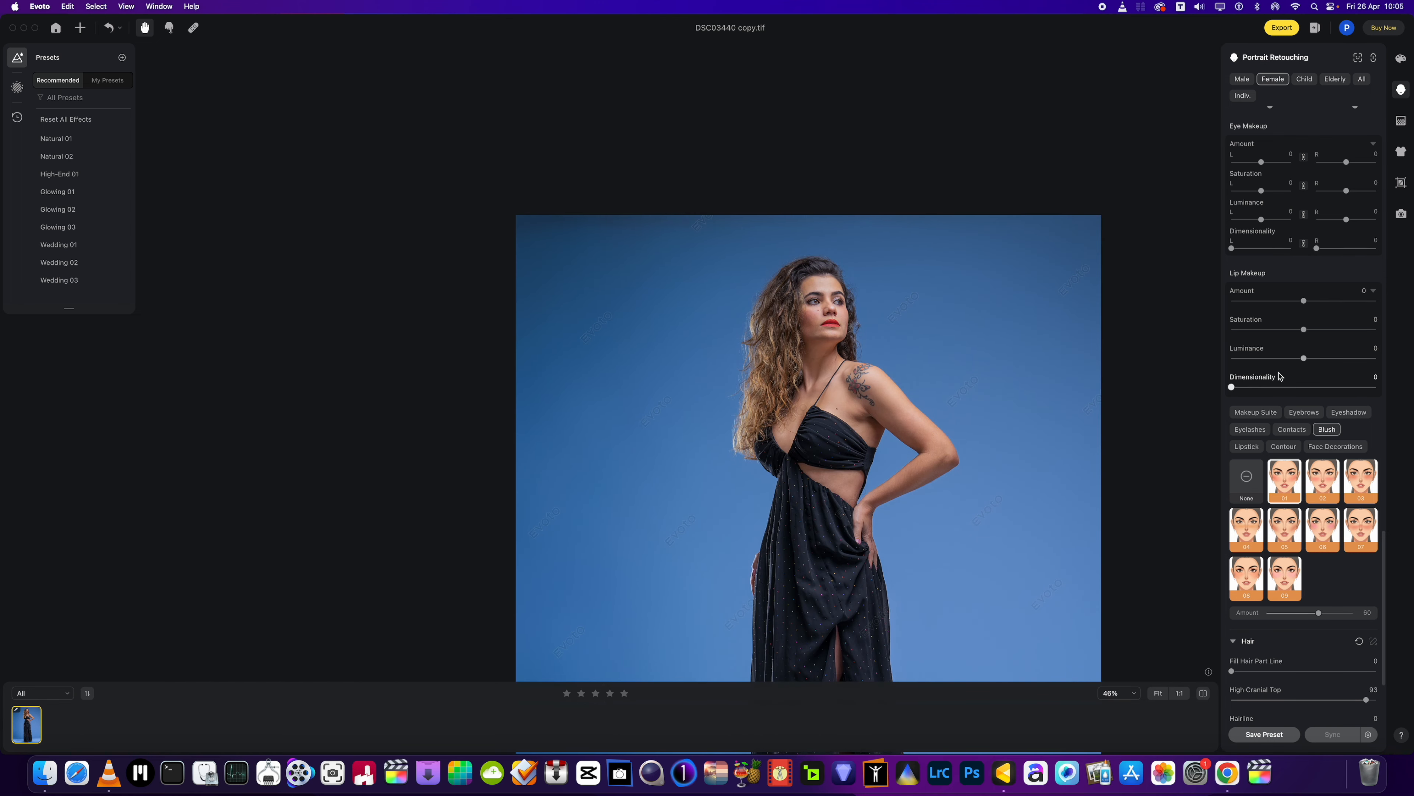
Reshape the full body with AI Reshape 2, Body -13 and Height 19.
scroll(1278, 376, "down", 3)
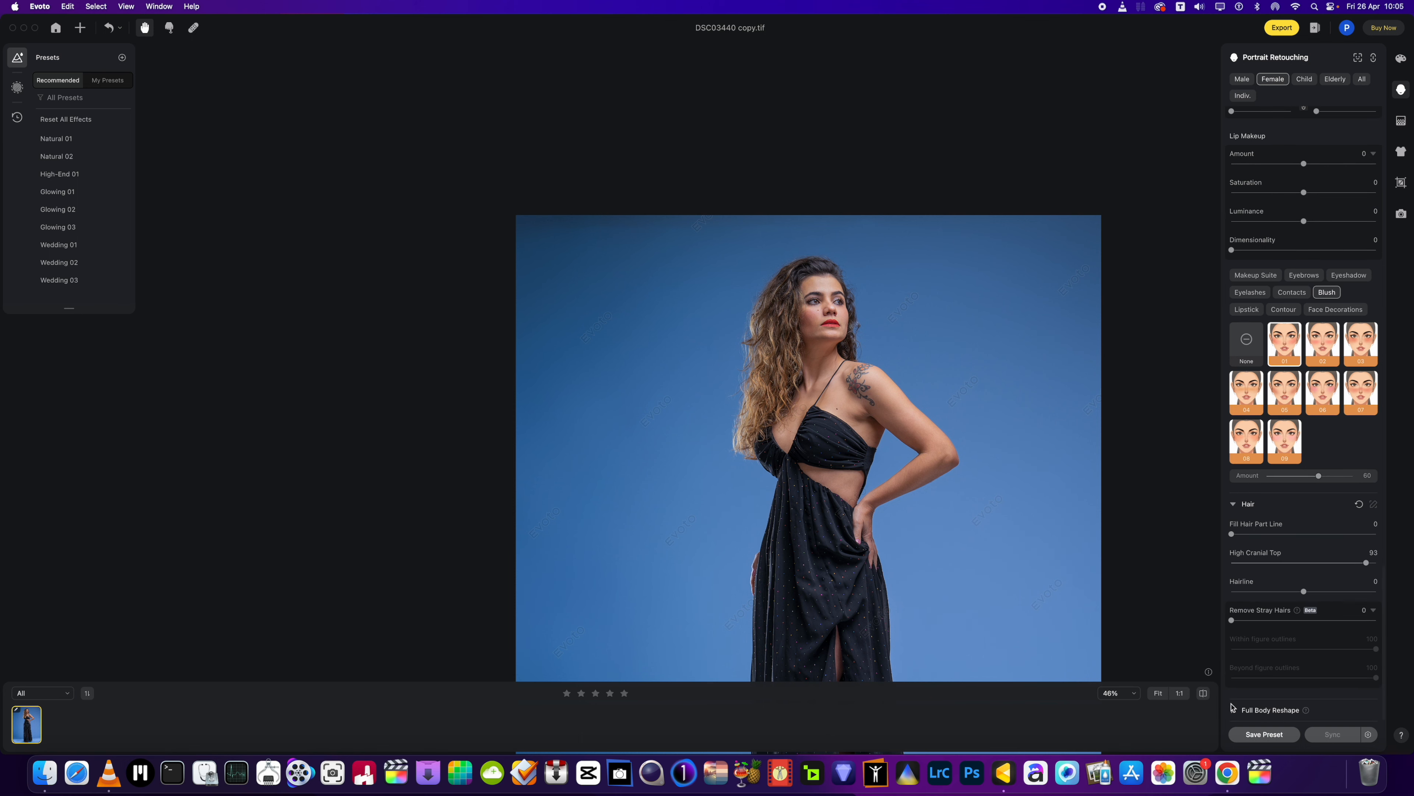
left_click(1233, 709)
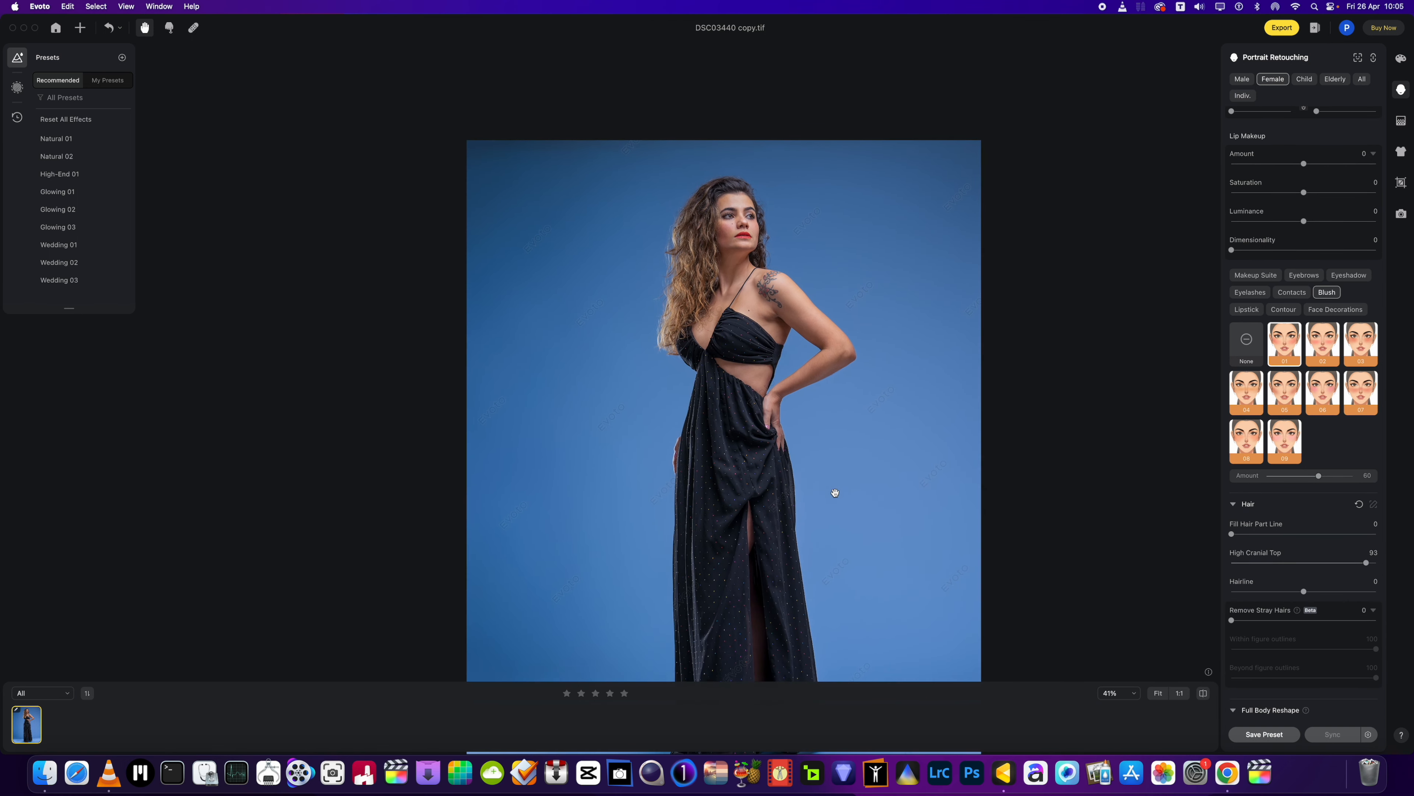
scroll(1336, 663, "down", 5)
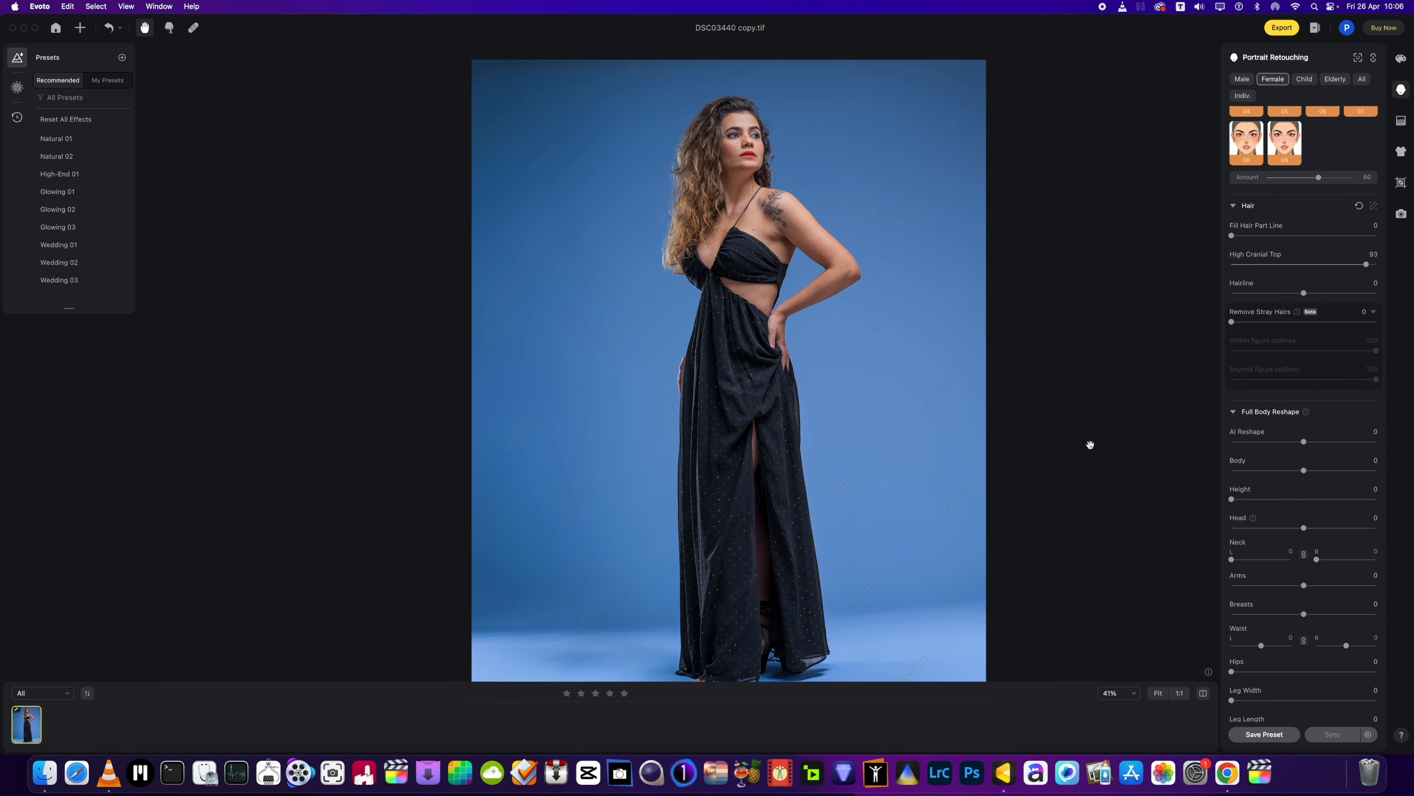
left_click_drag(1304, 442, 1293, 479)
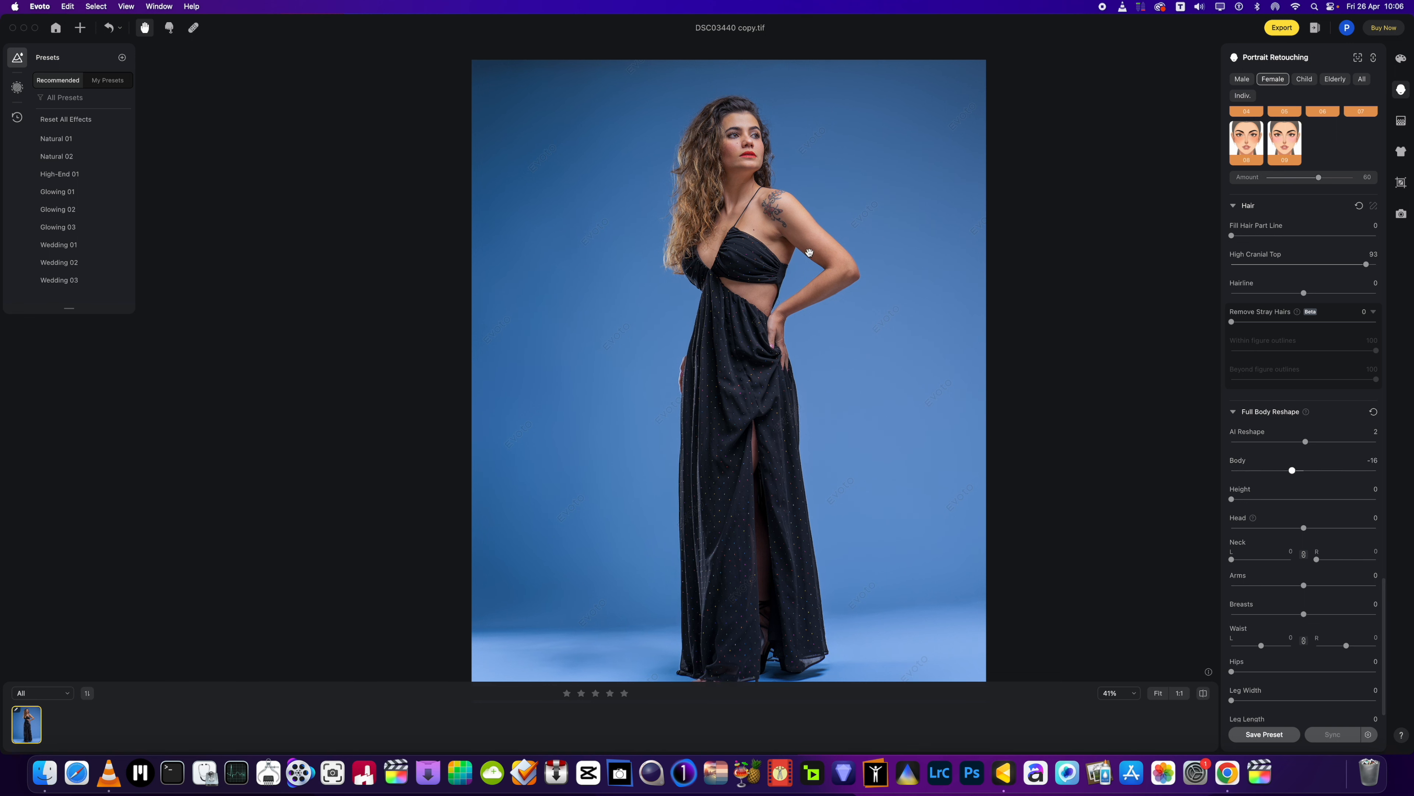
left_click_drag(1293, 473, 1265, 505)
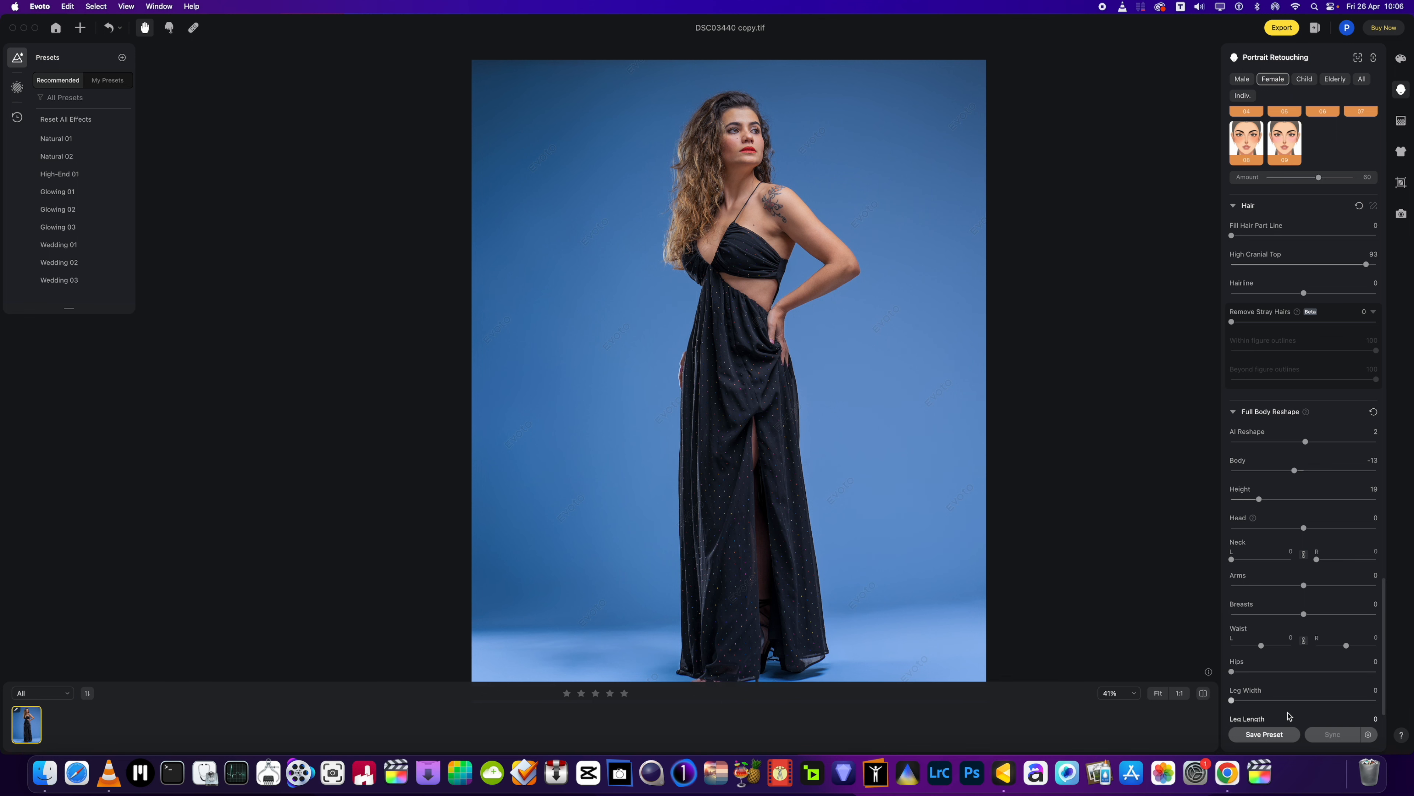
Examine the retouched portrait at several magnifications, from the full figure to the upper body.
scroll(1231, 618, "up", 10)
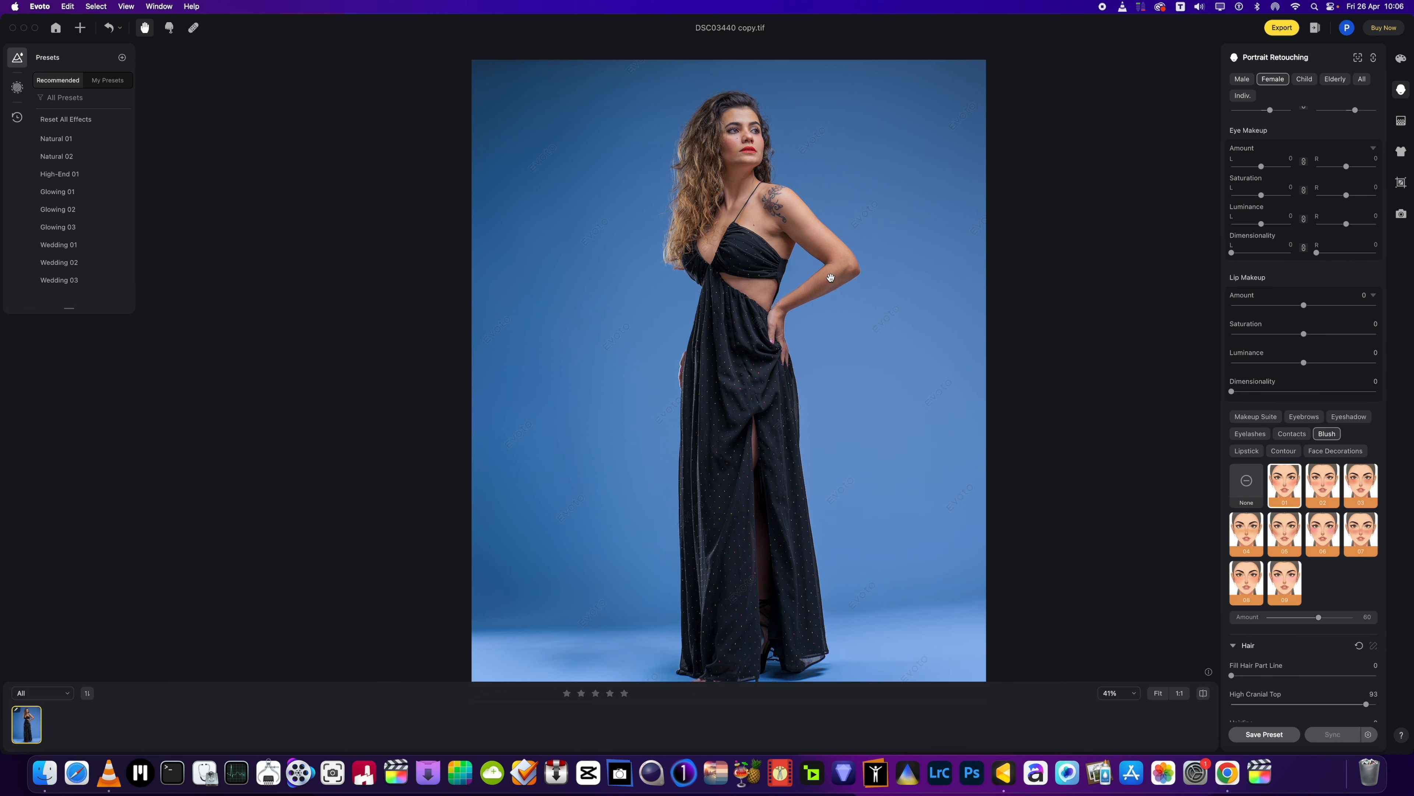
scroll(774, 255, "up", 2)
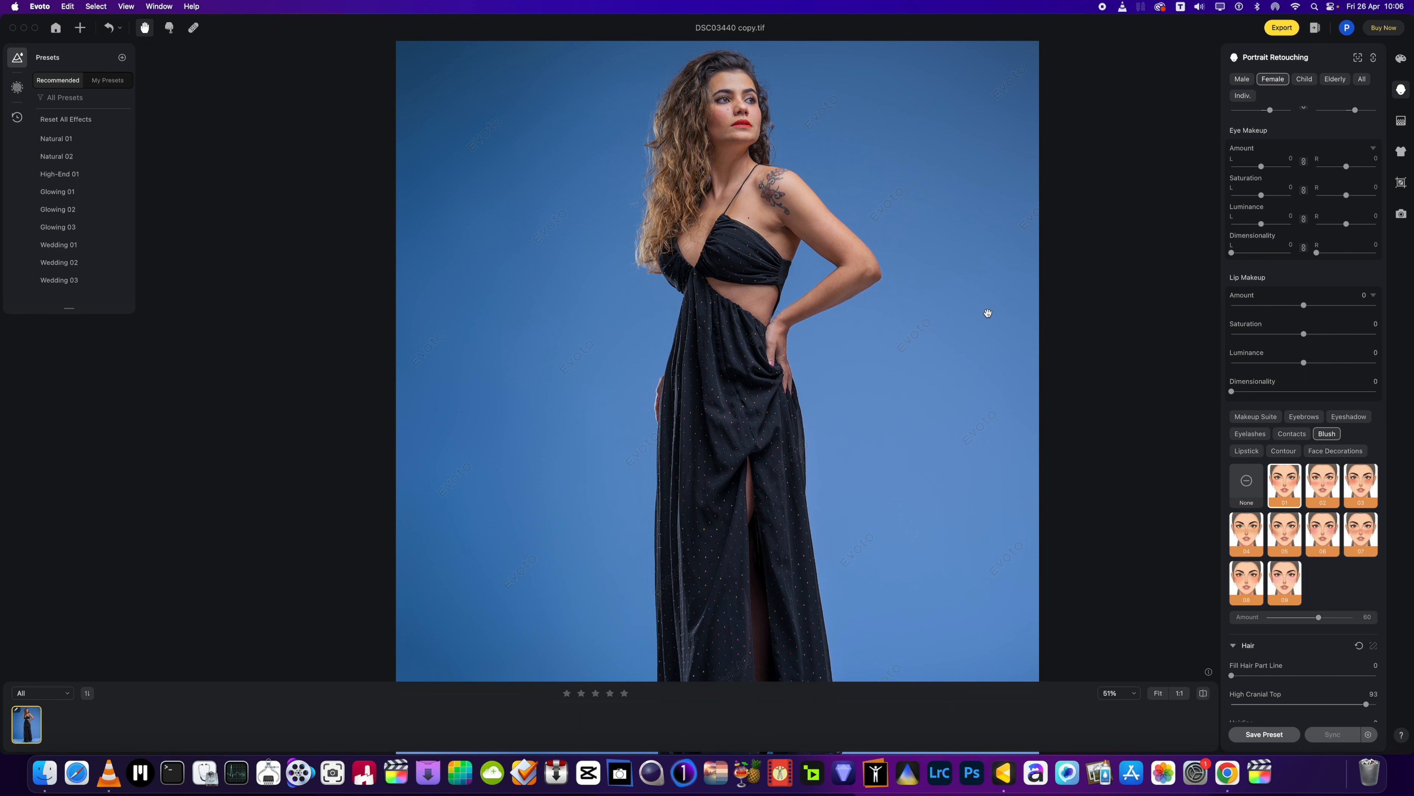
scroll(987, 313, "down", 2)
scroll(987, 313, "up", 3)
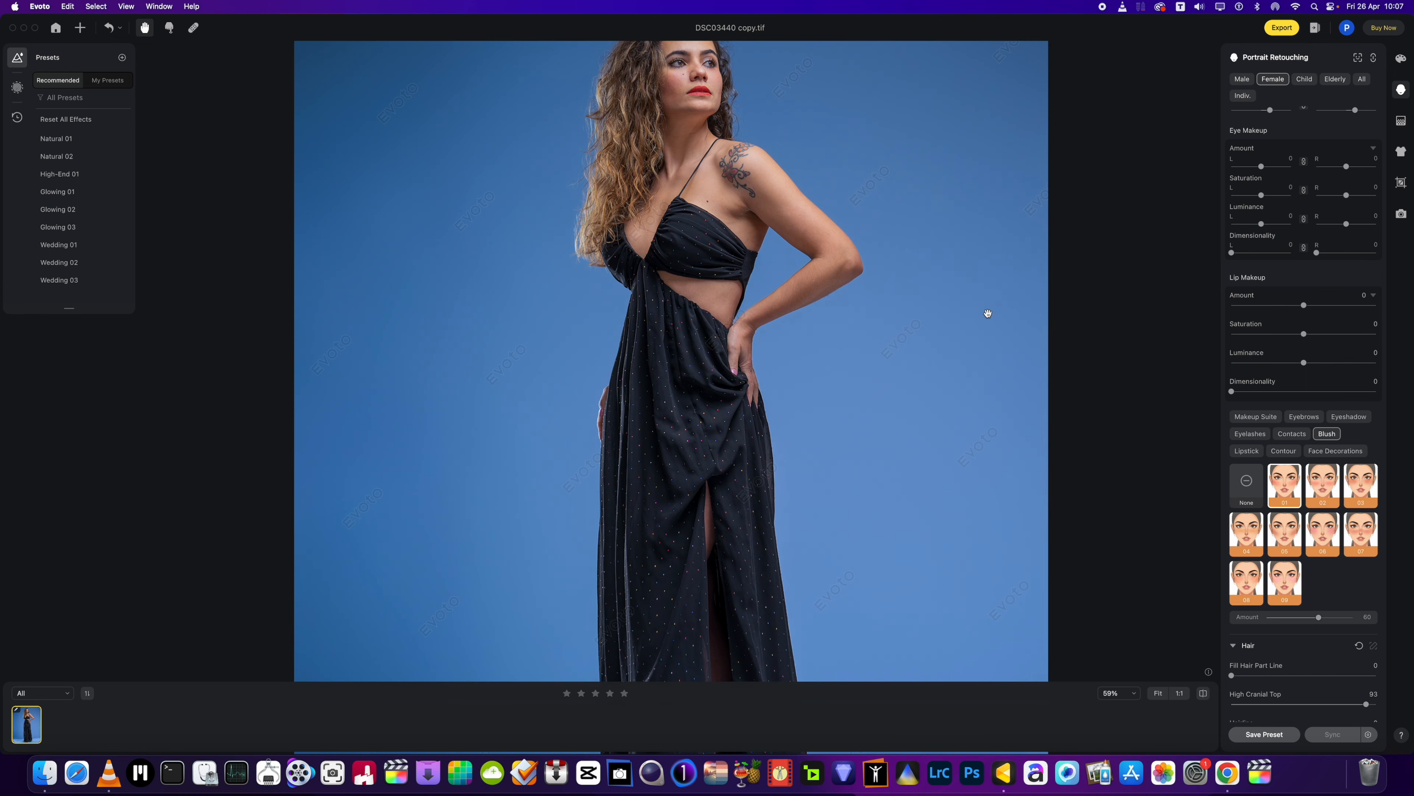
scroll(987, 313, "down", 1)
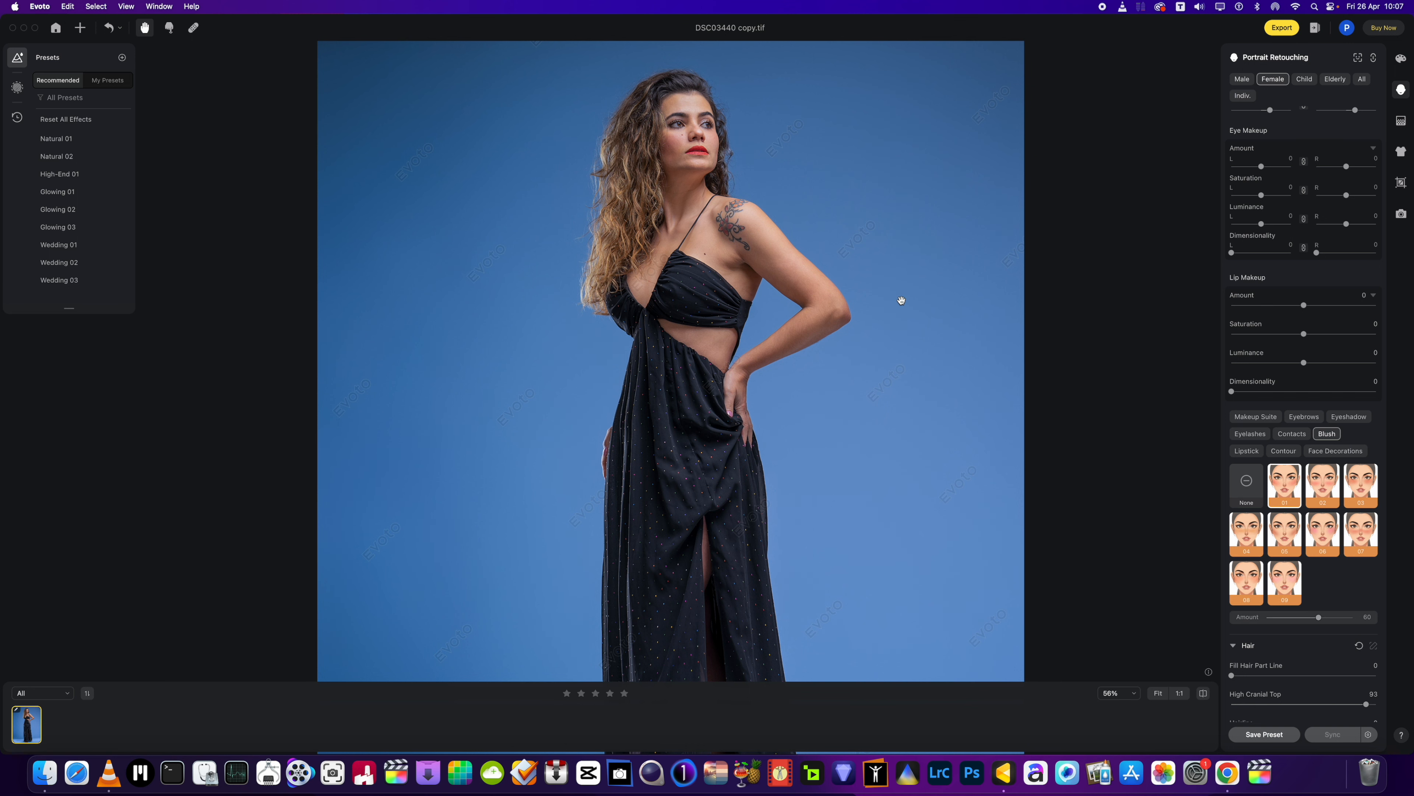
scroll(901, 301, "down", 2)
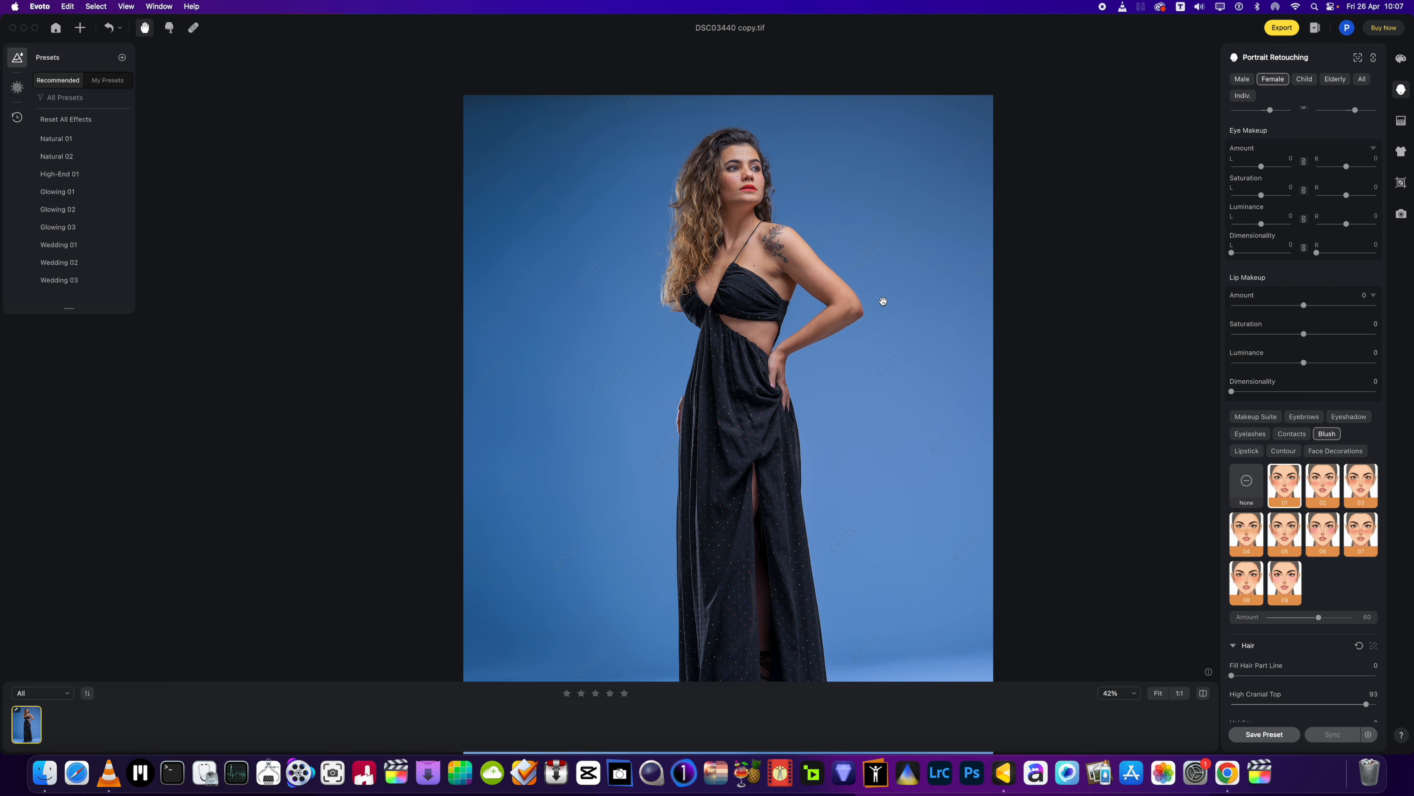
scroll(884, 301, "up", 2)
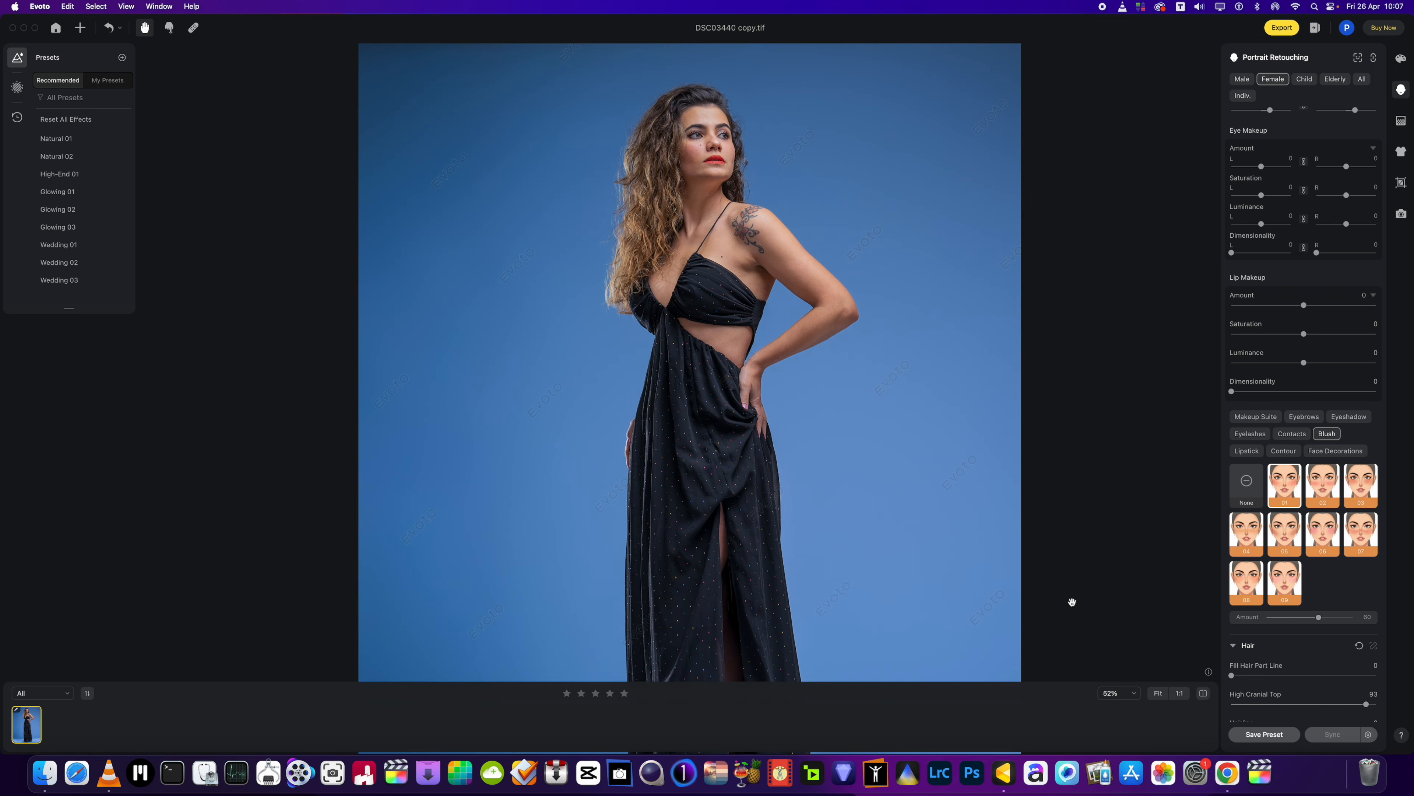
left_click(1228, 782)
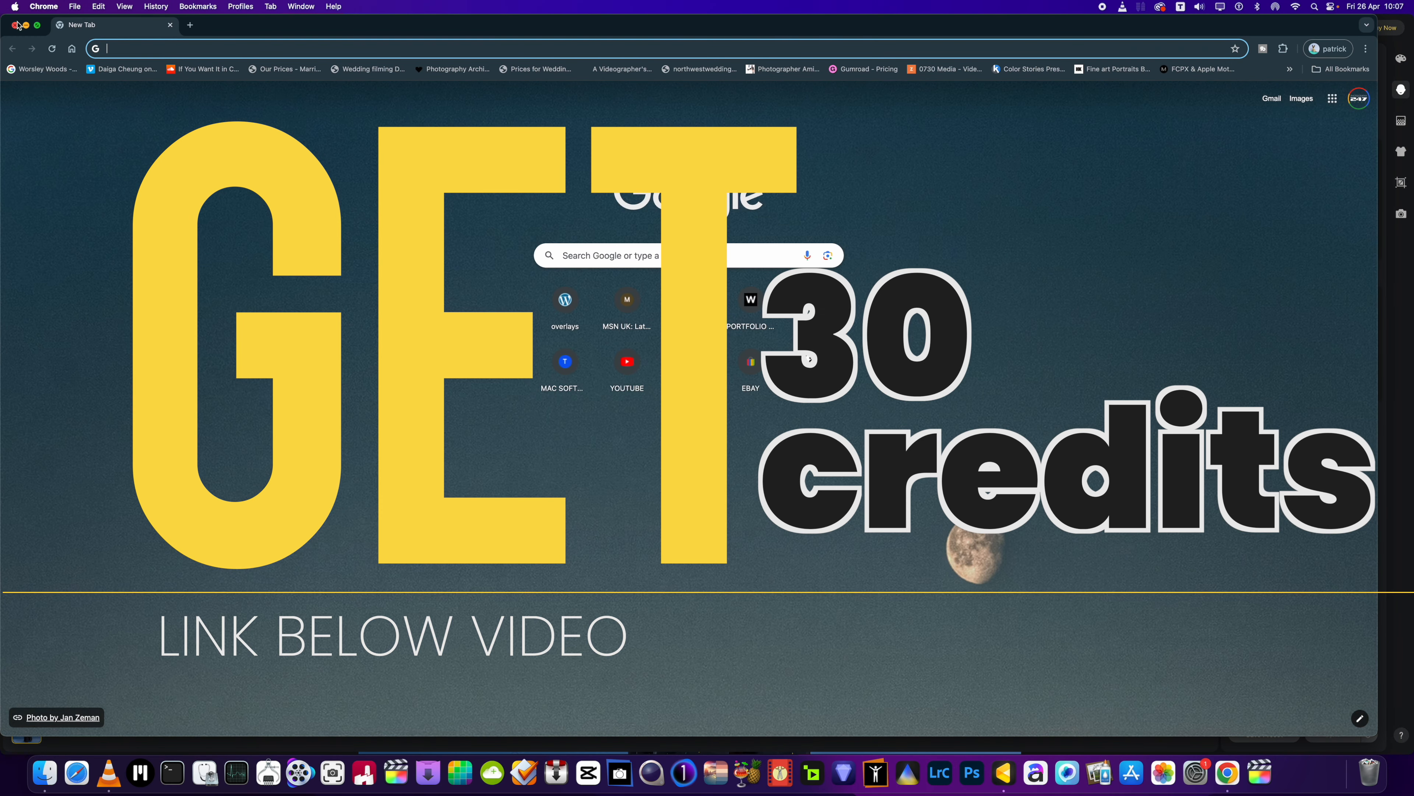
left_click(16, 26)
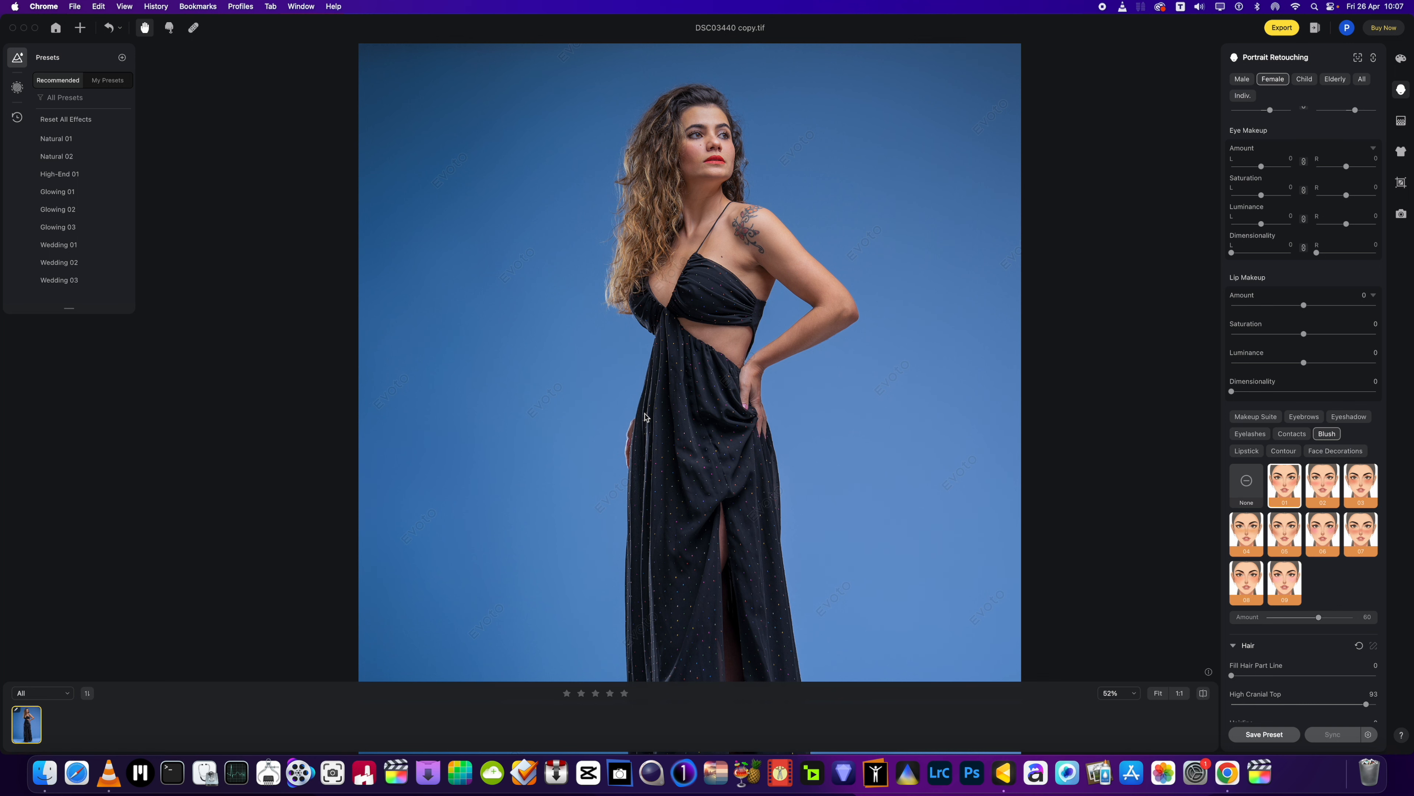
scroll(645, 416, "down", 2)
scroll(645, 417, "up", 2)
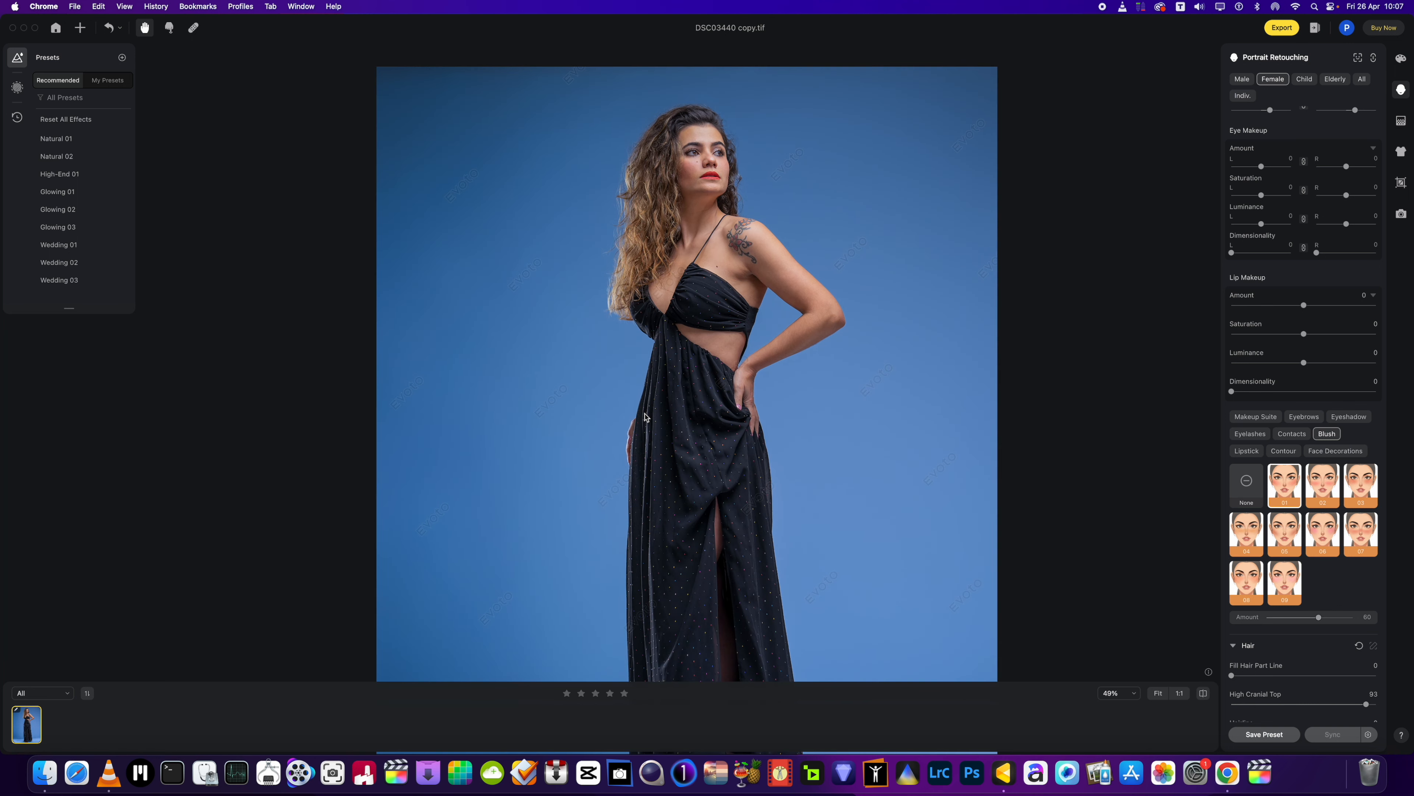